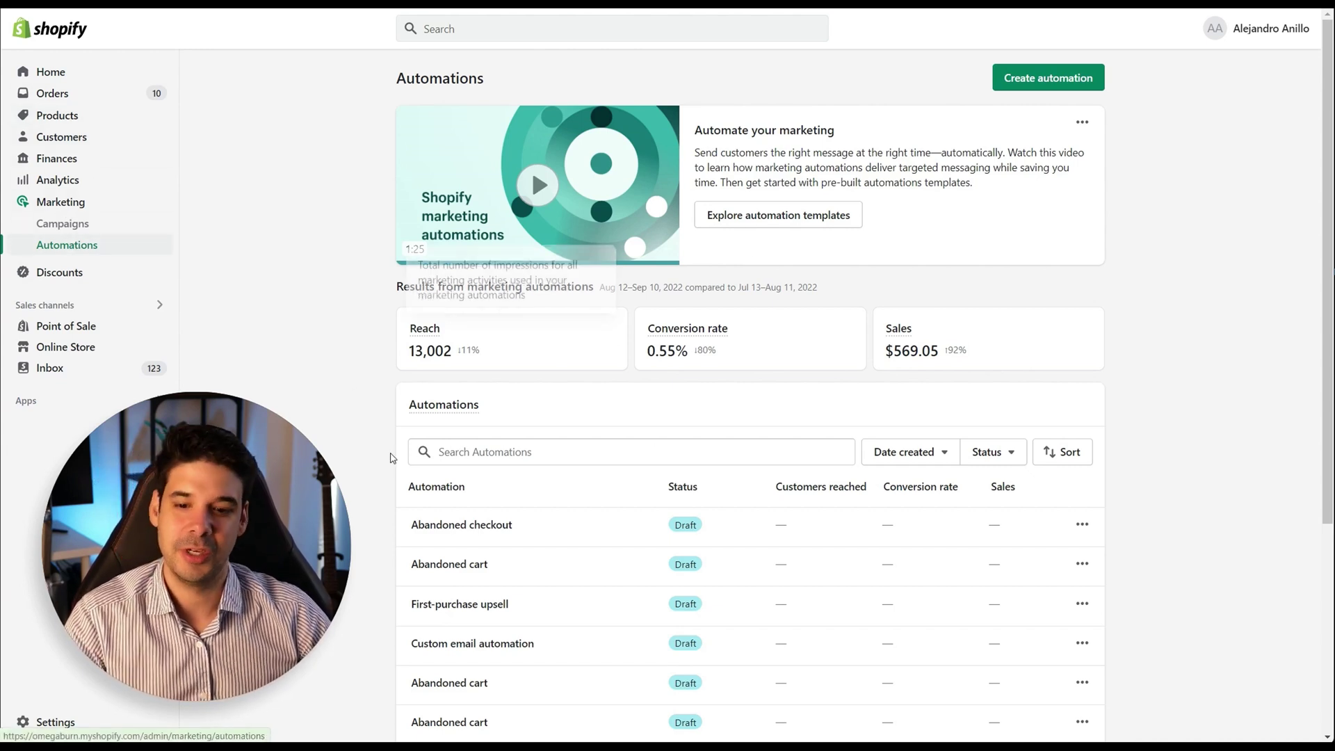
Create a marketing automation from the Abandoned product browse template and open its workflow for editing
click(1048, 81)
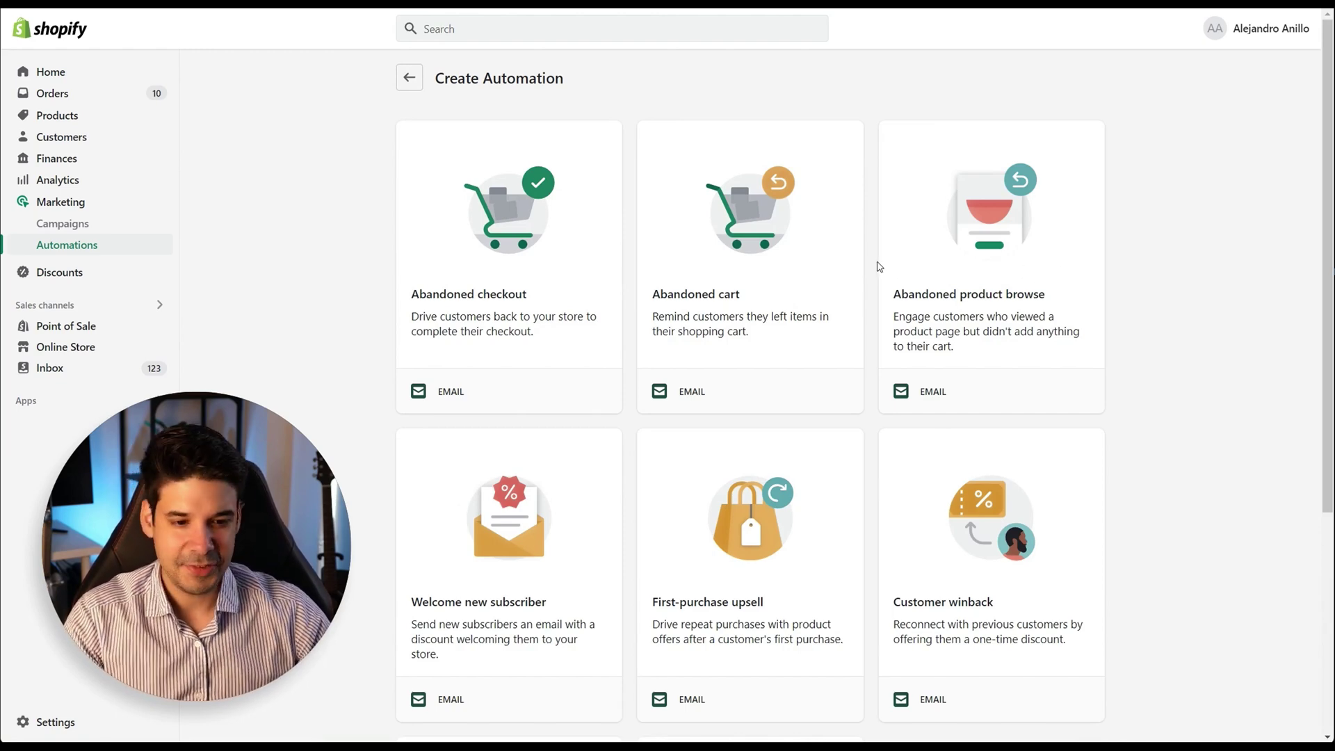
click(983, 267)
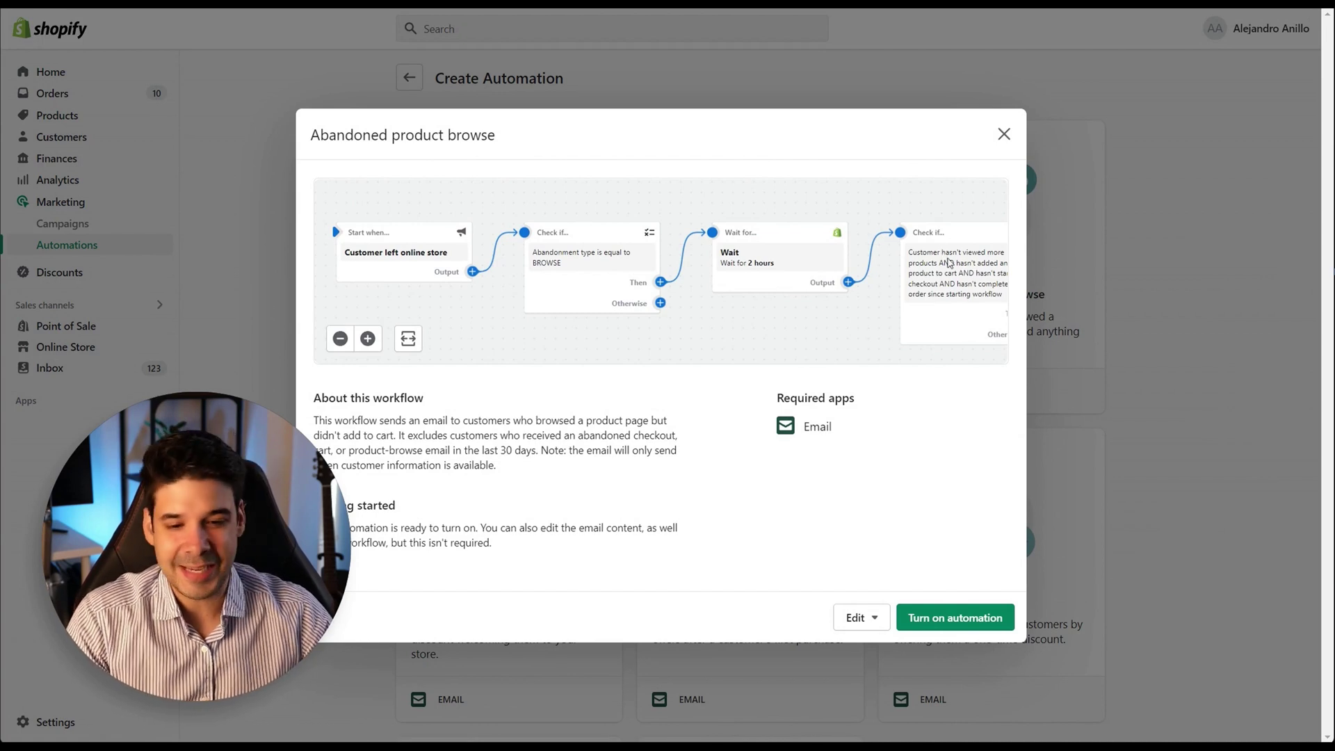
click(1003, 131)
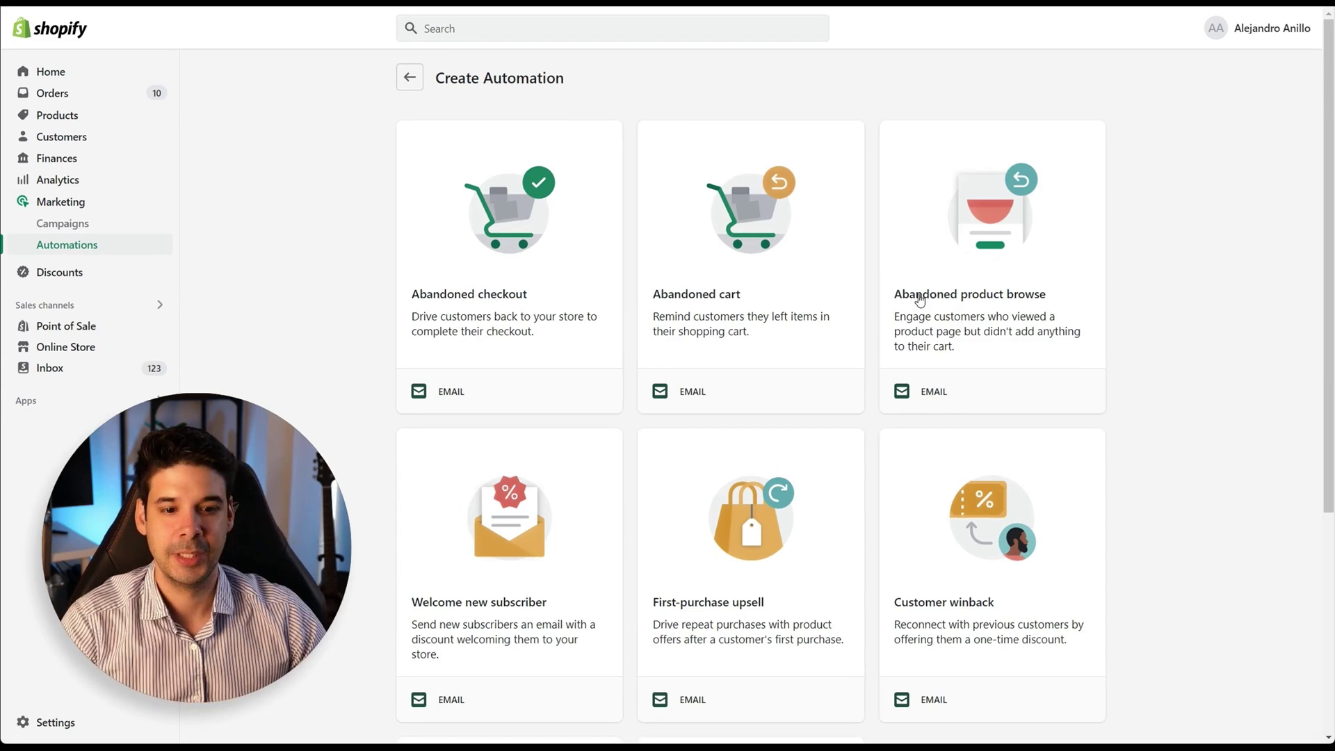
click(987, 238)
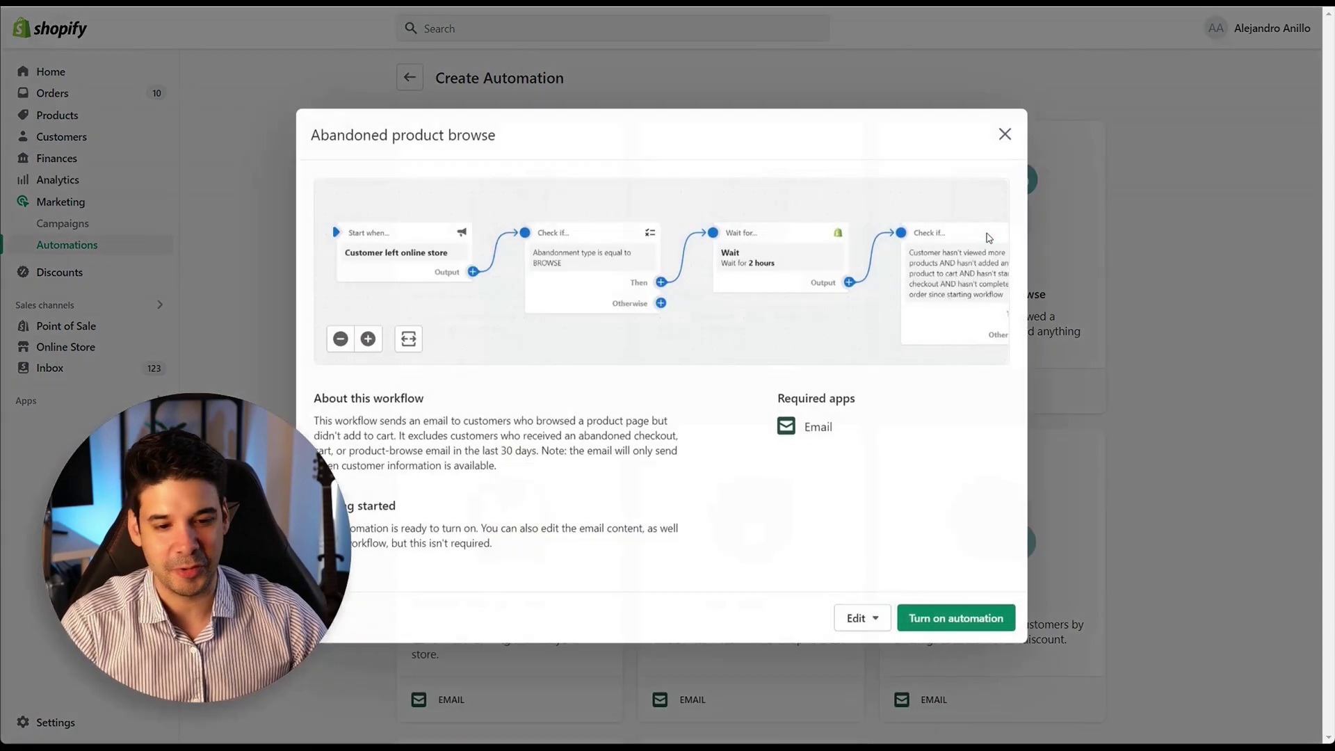
click(857, 621)
click(848, 687)
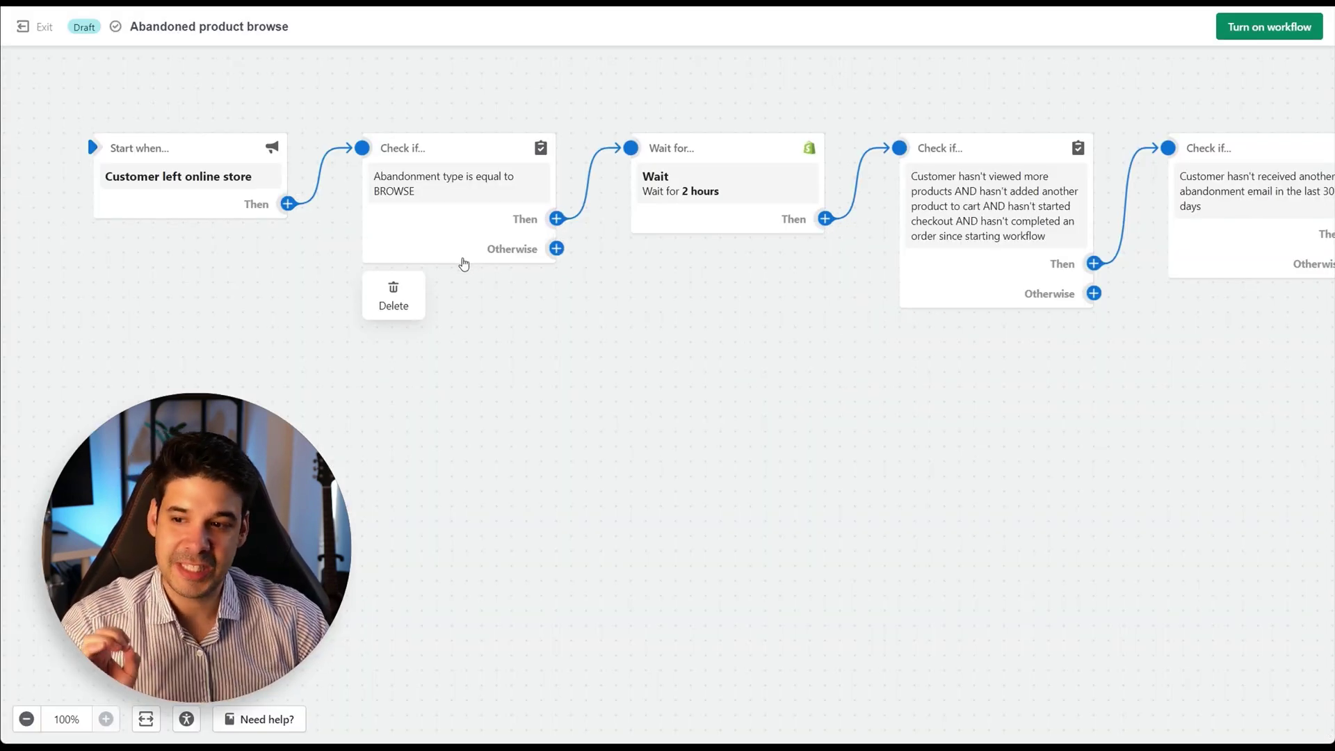
Look through the Shopify triggers available to replace the workflow's Customer left online store start step
mouse_move(212, 189)
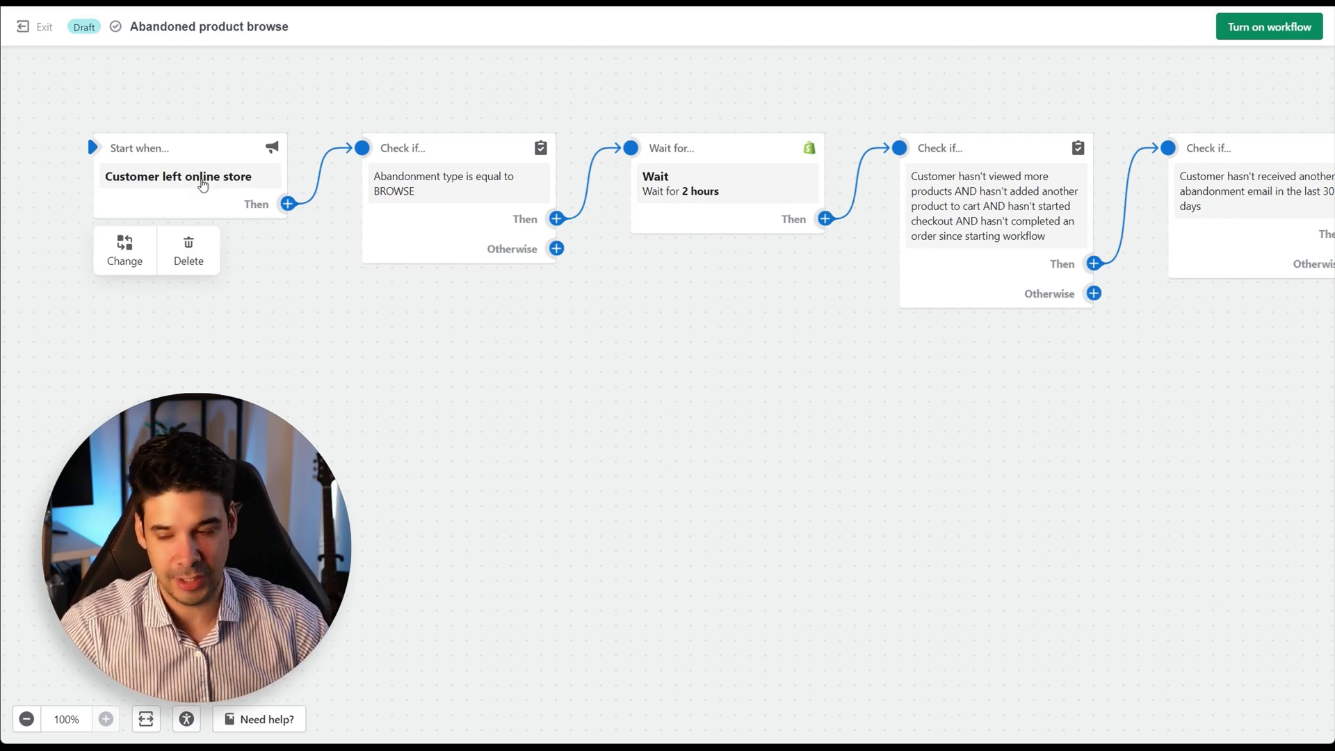
click(136, 248)
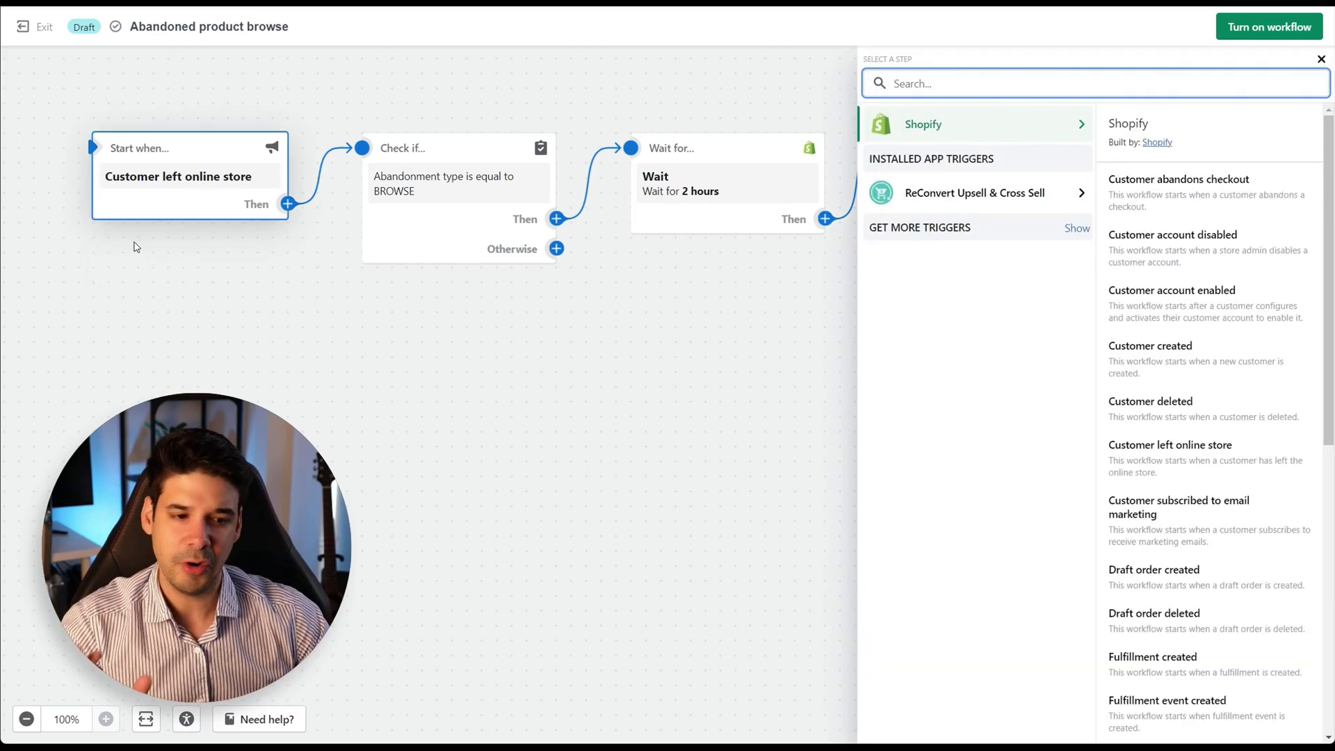
click(1072, 384)
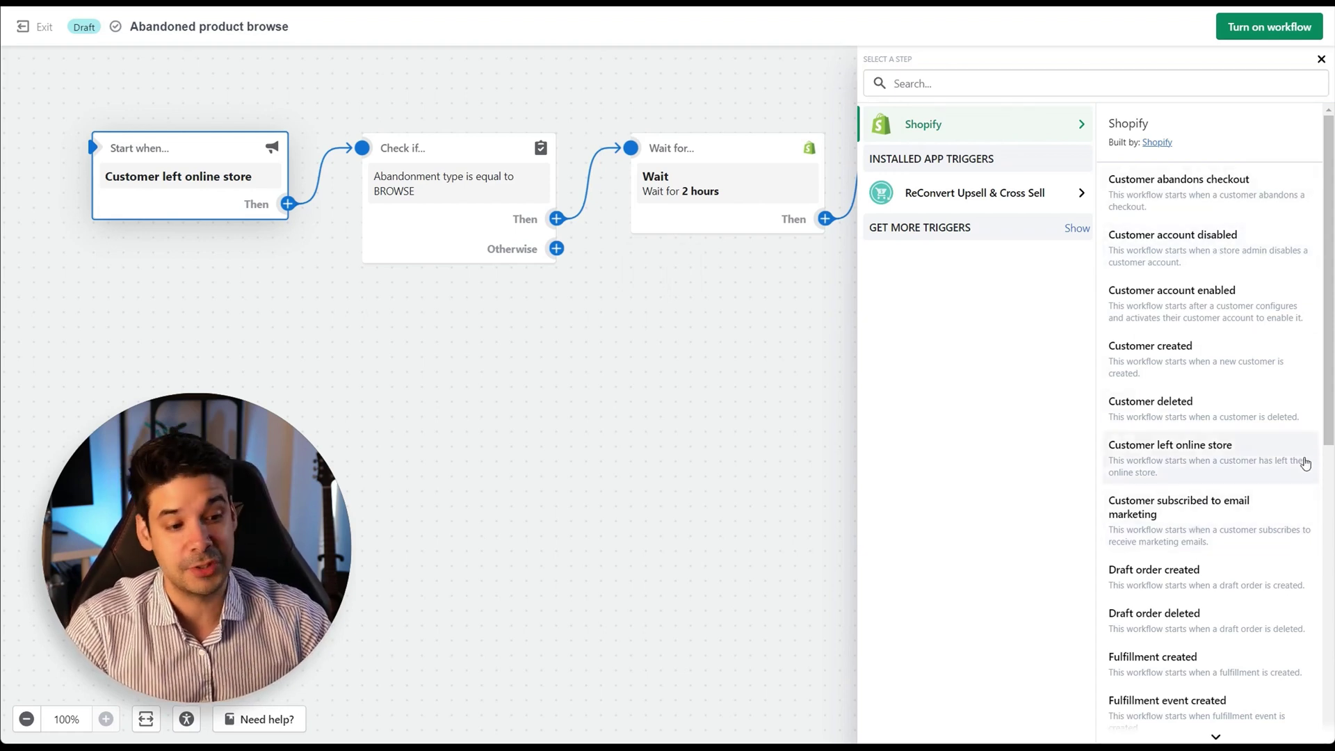
drag(1328, 413, 1328, 440)
scroll(1328, 440, down, 4)
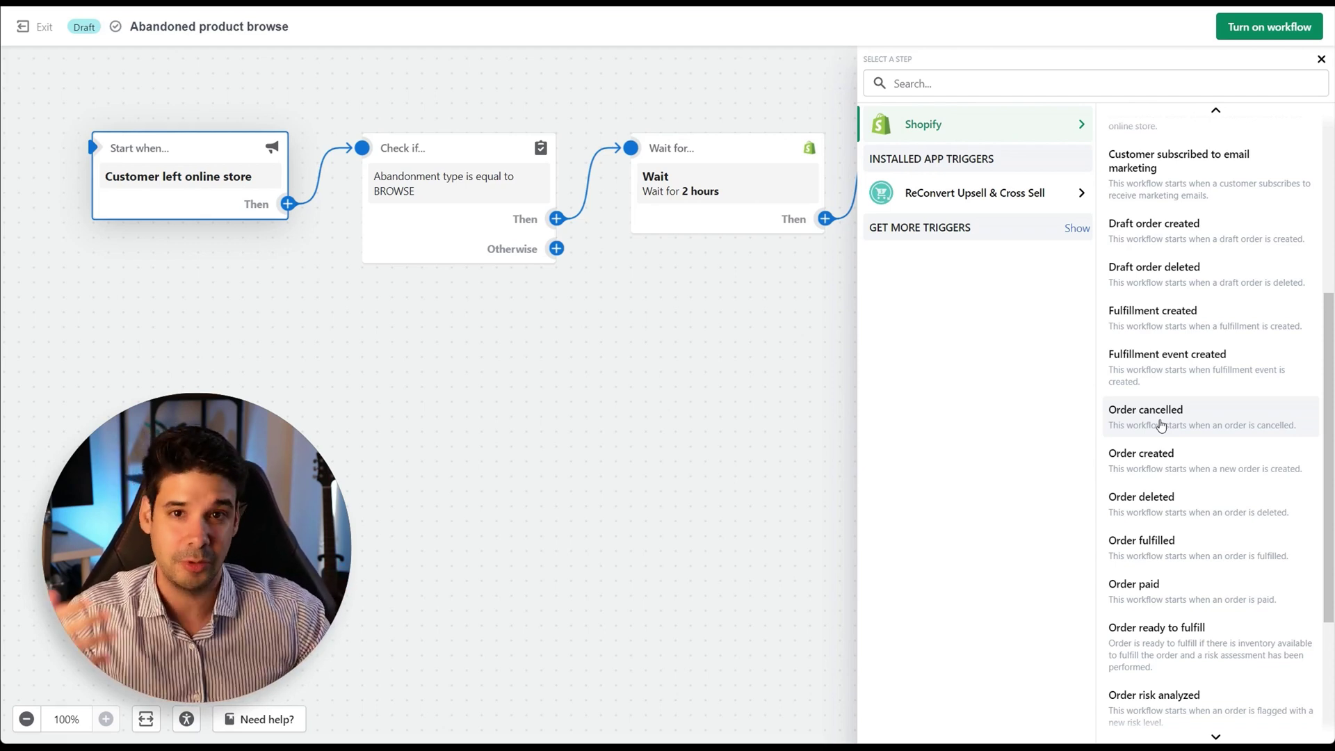
scroll(1199, 509, down, 3)
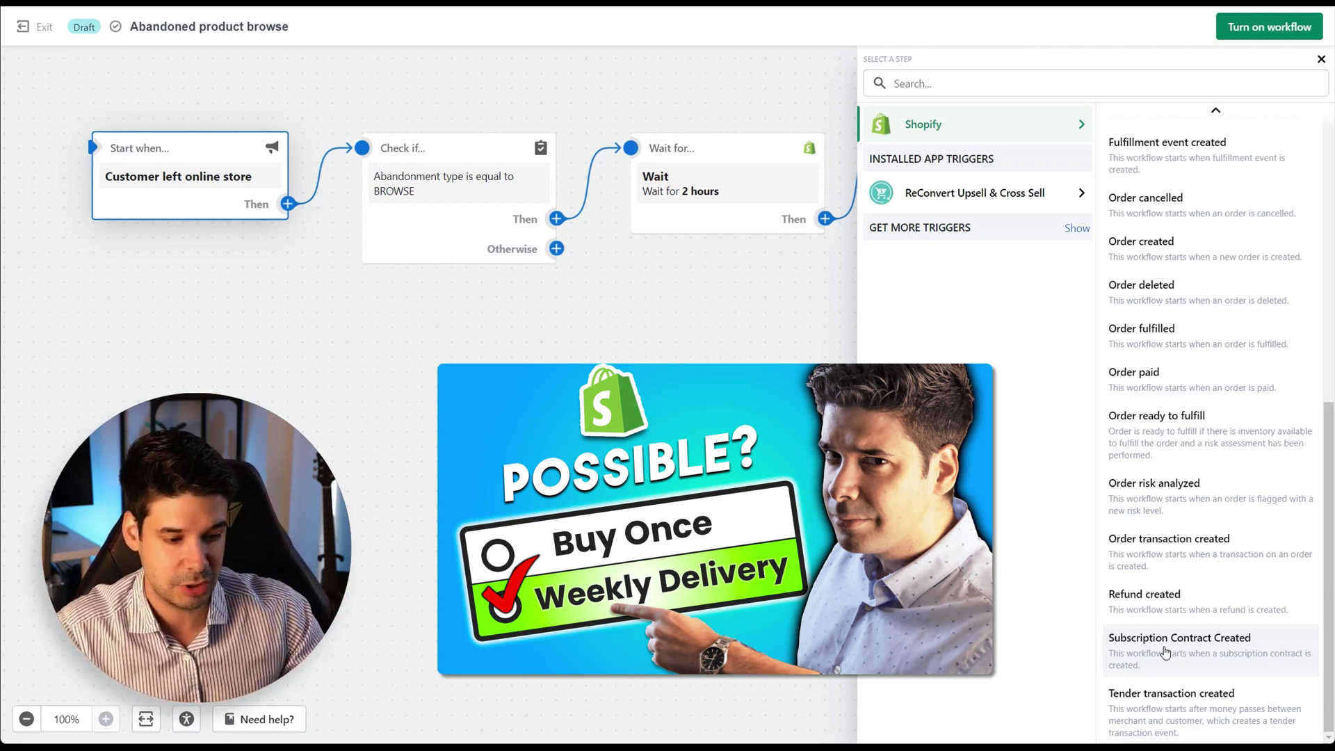
drag(1328, 643, 1310, 334)
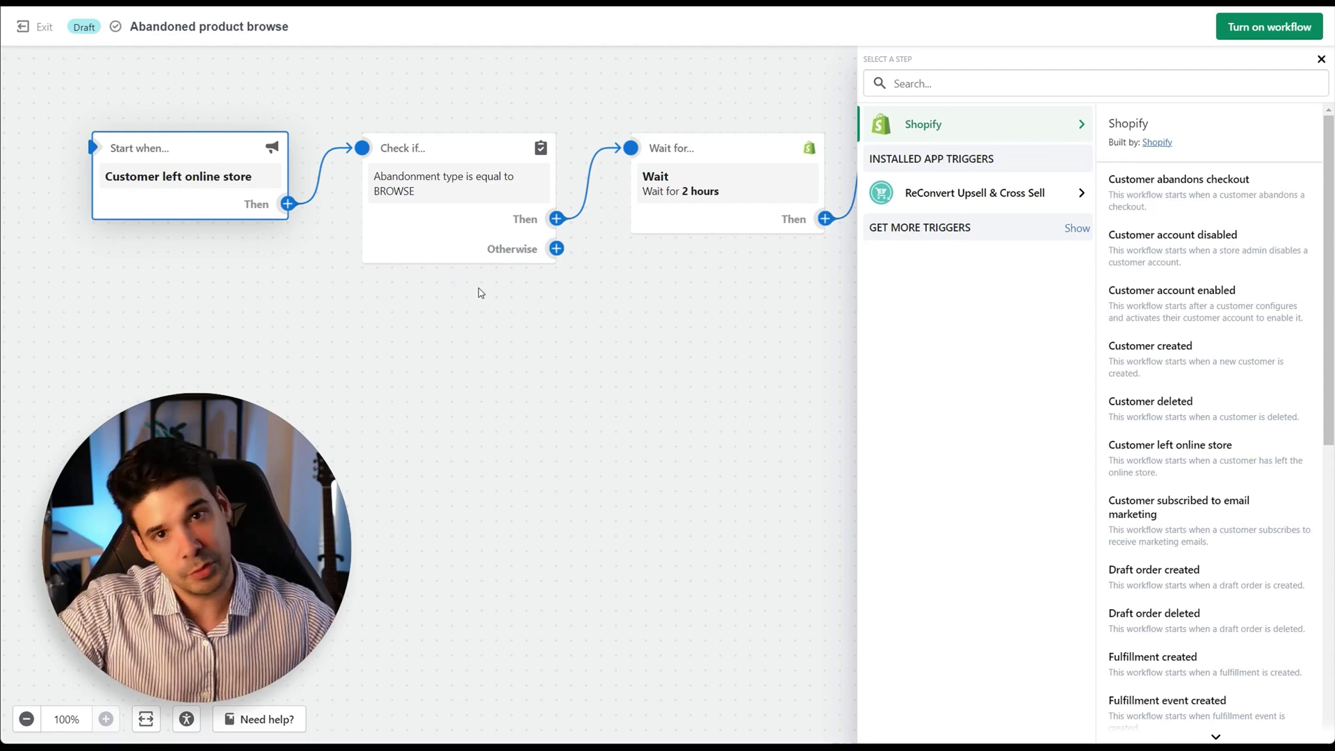
click(591, 330)
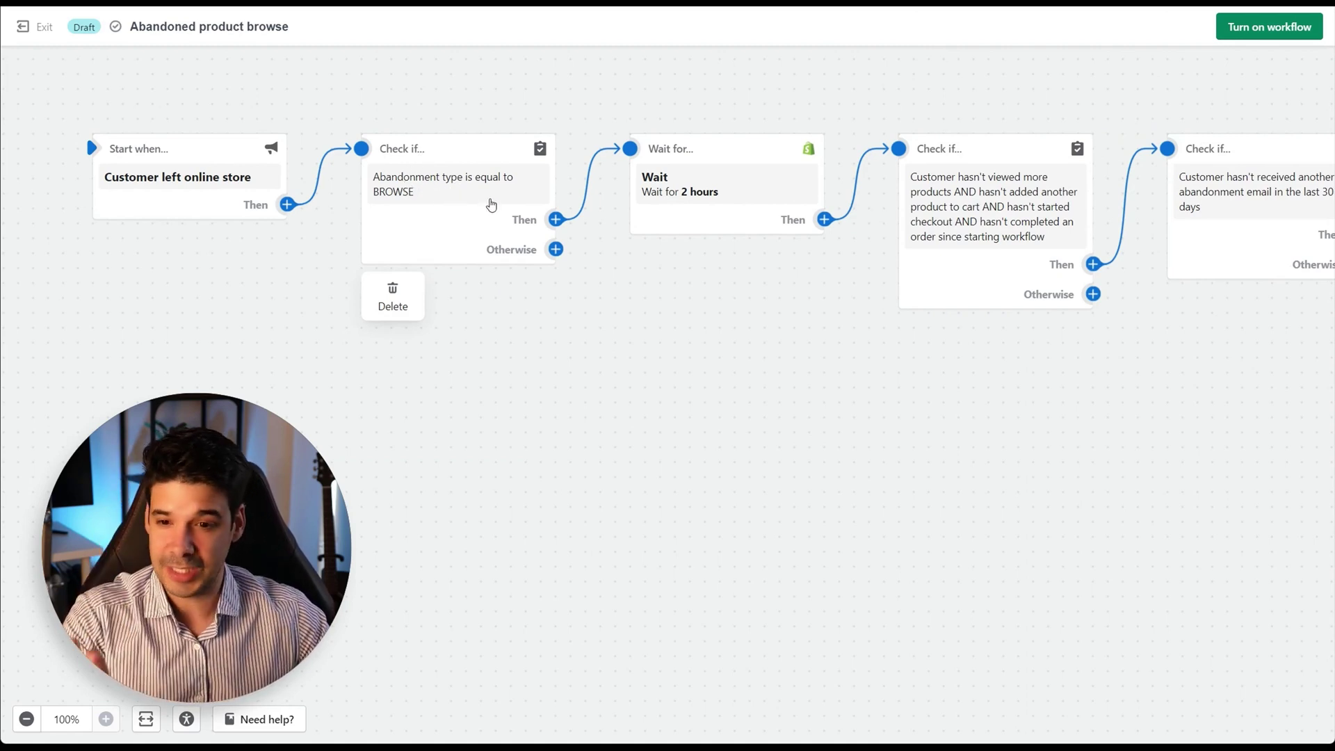
Examine the match options and the abandonment type choices of the workflow's first condition
click(441, 185)
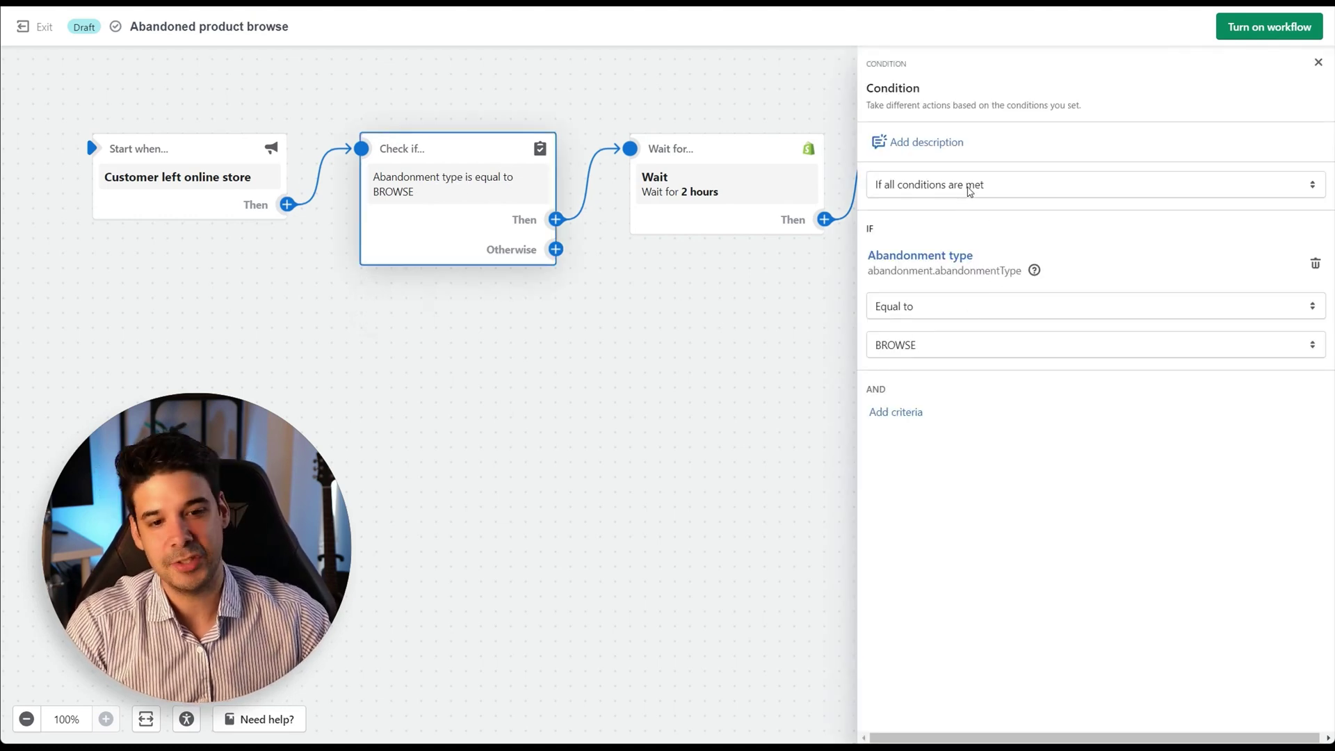
click(927, 193)
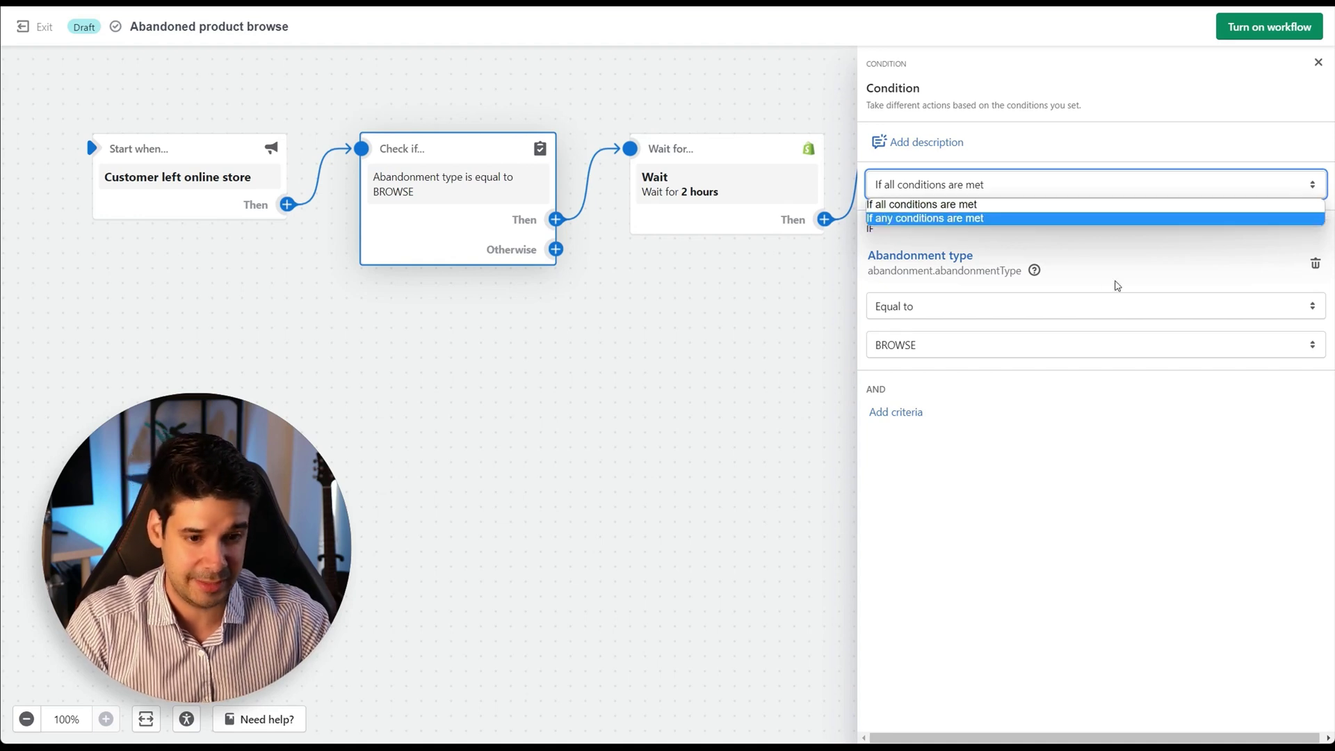
click(1119, 279)
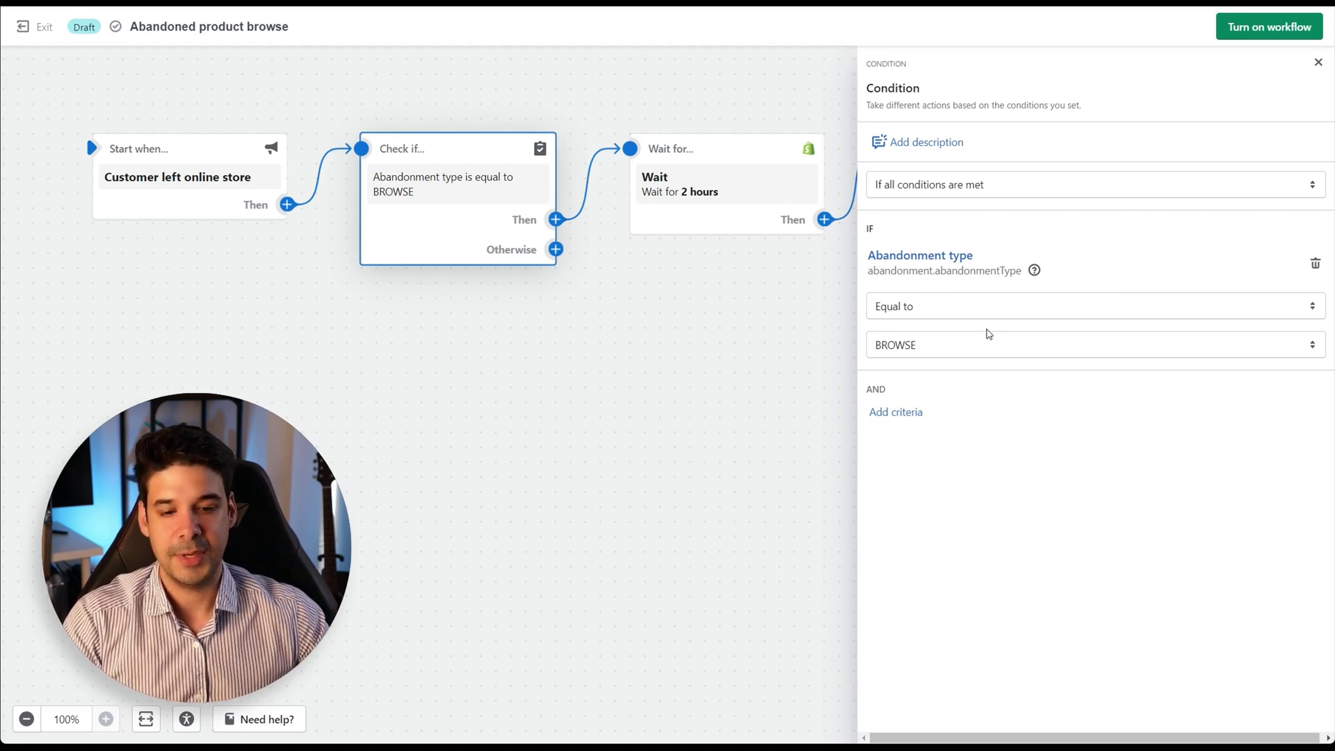
click(974, 345)
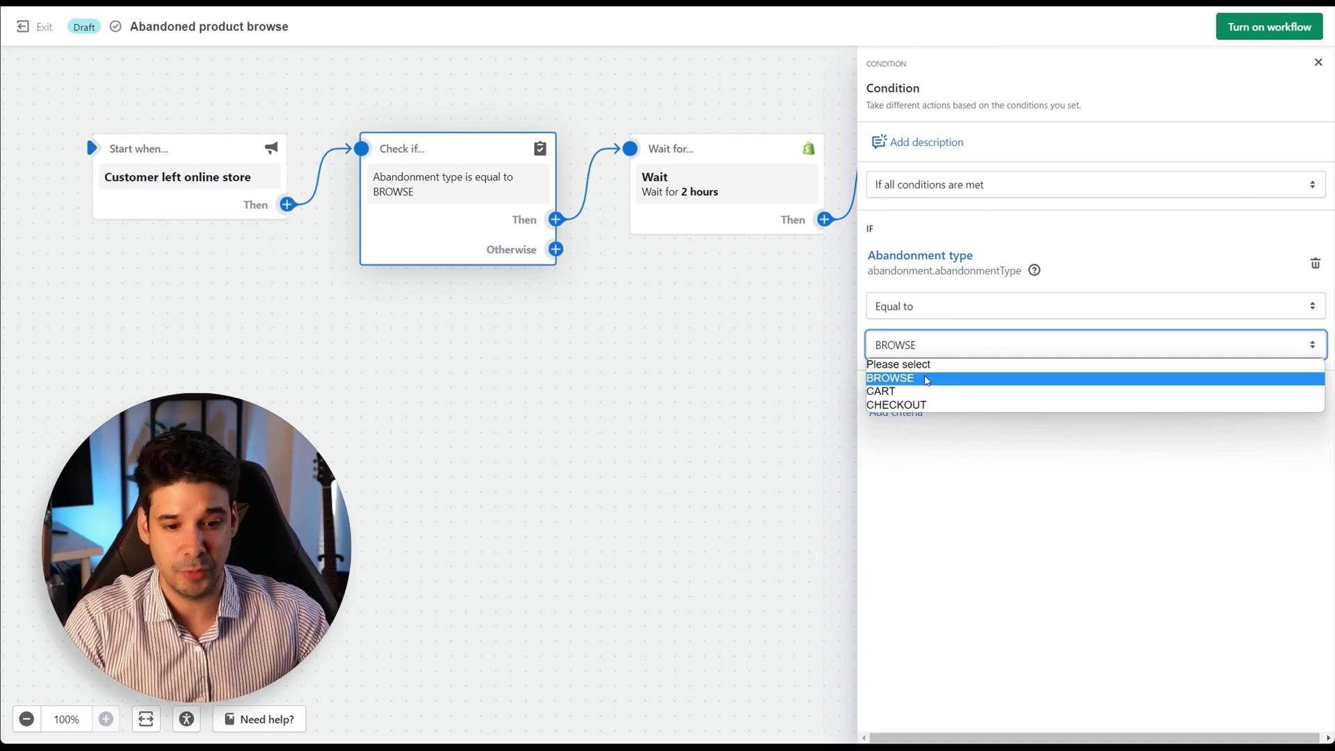
click(926, 380)
click(983, 401)
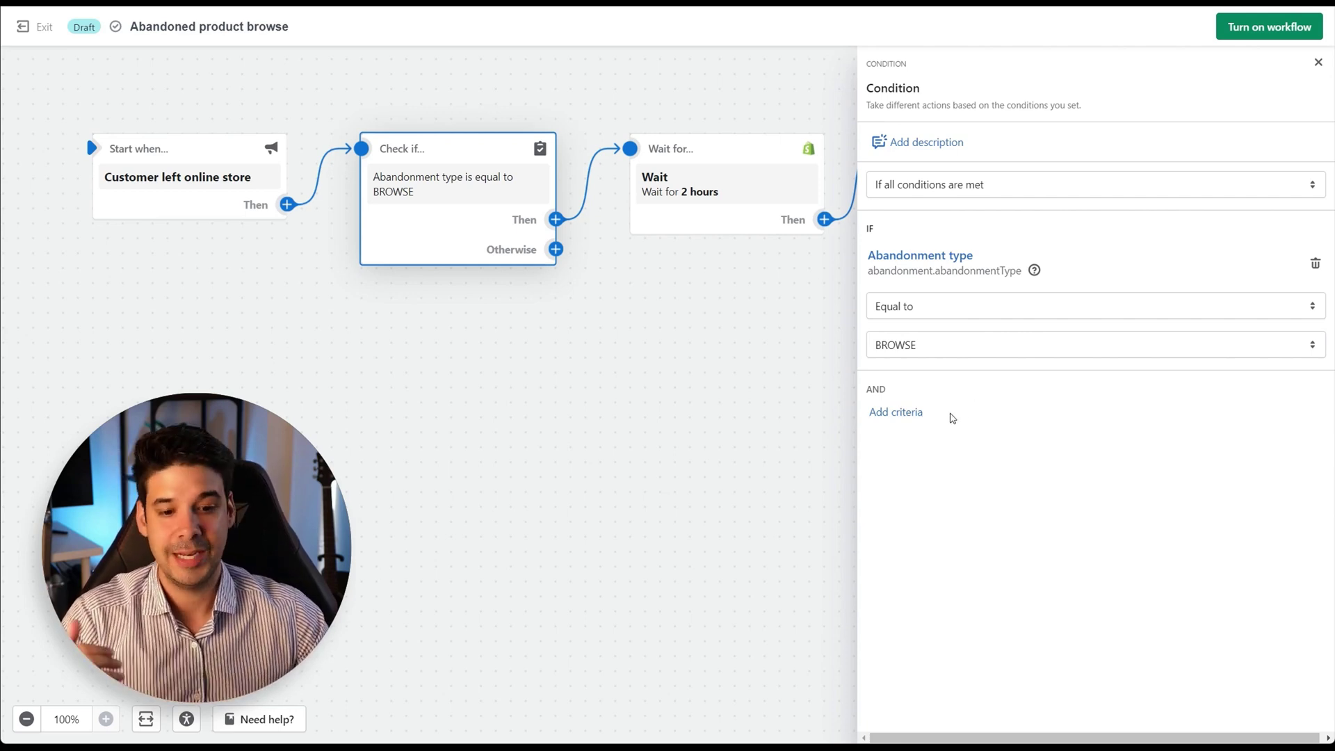
Add the customer's numberOfOrders as another criterion of the abandonment type condition
click(915, 413)
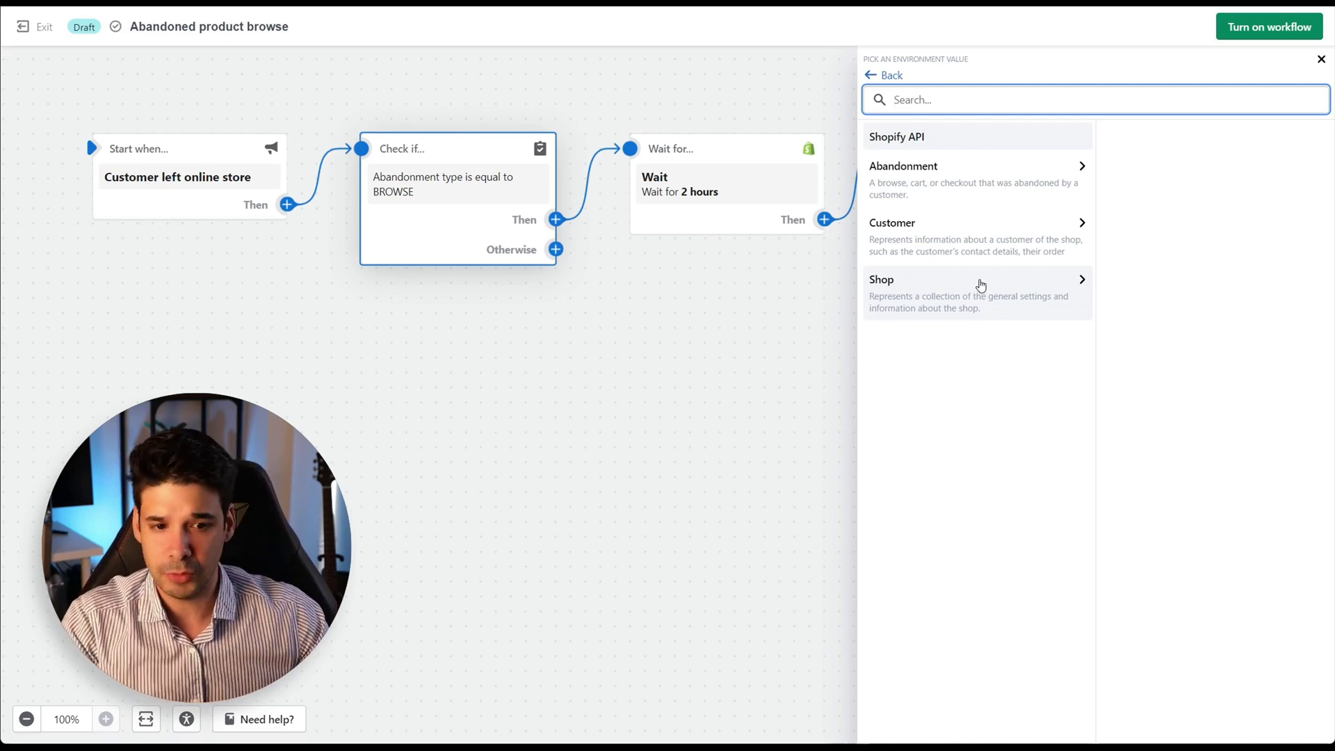
click(983, 243)
scroll(1316, 342, down, 6)
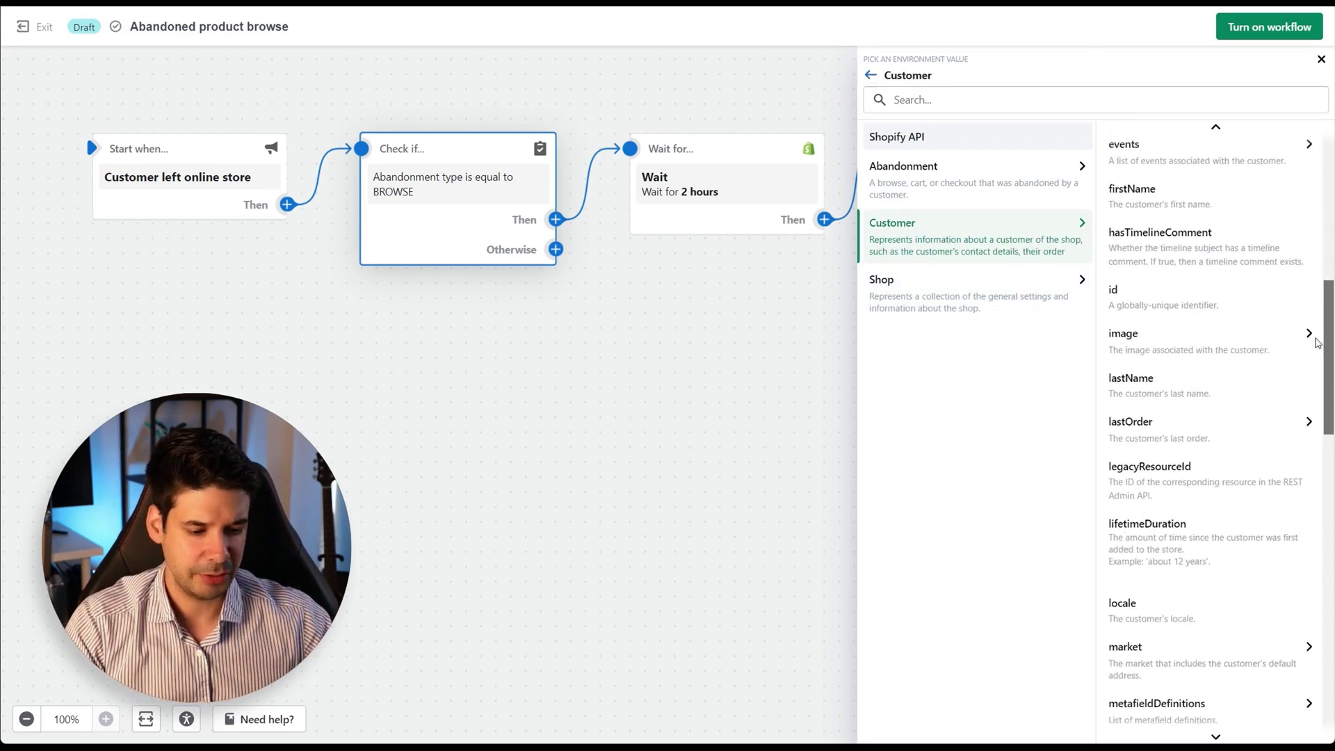
scroll(1316, 342, down, 7)
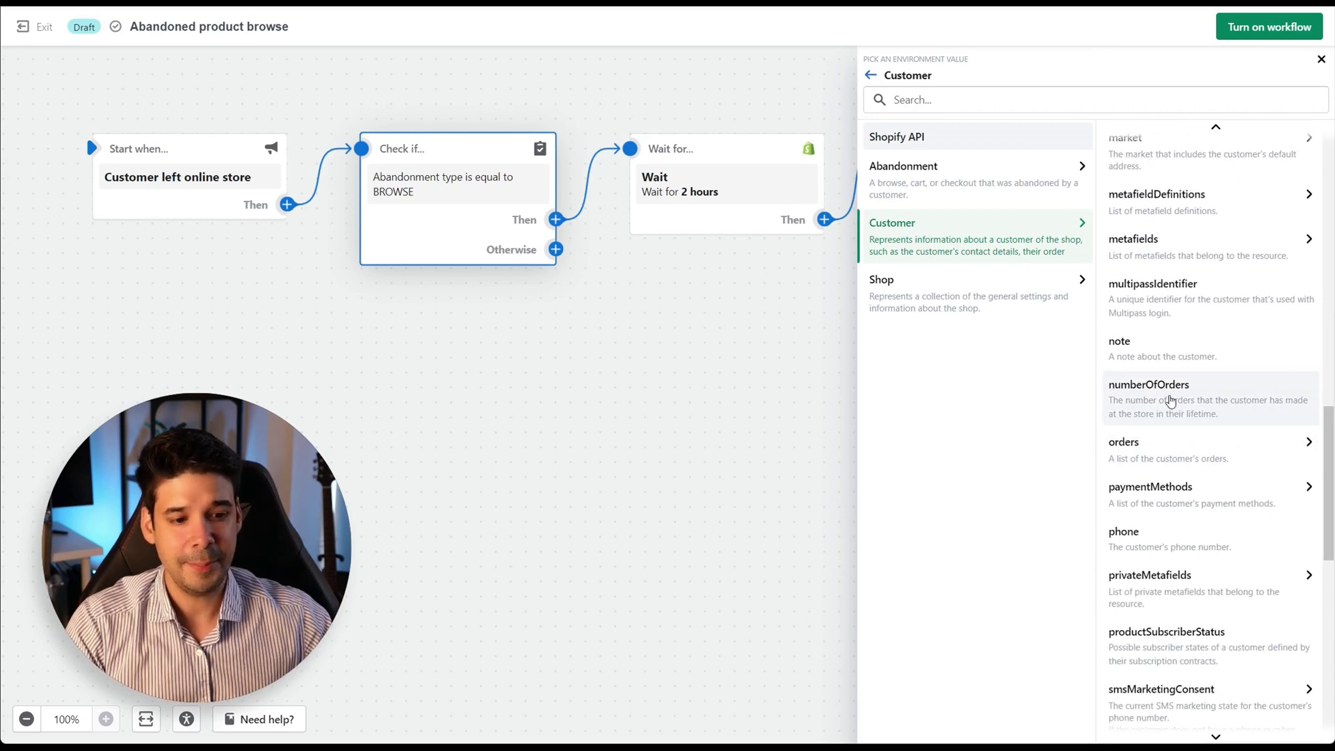
click(1174, 403)
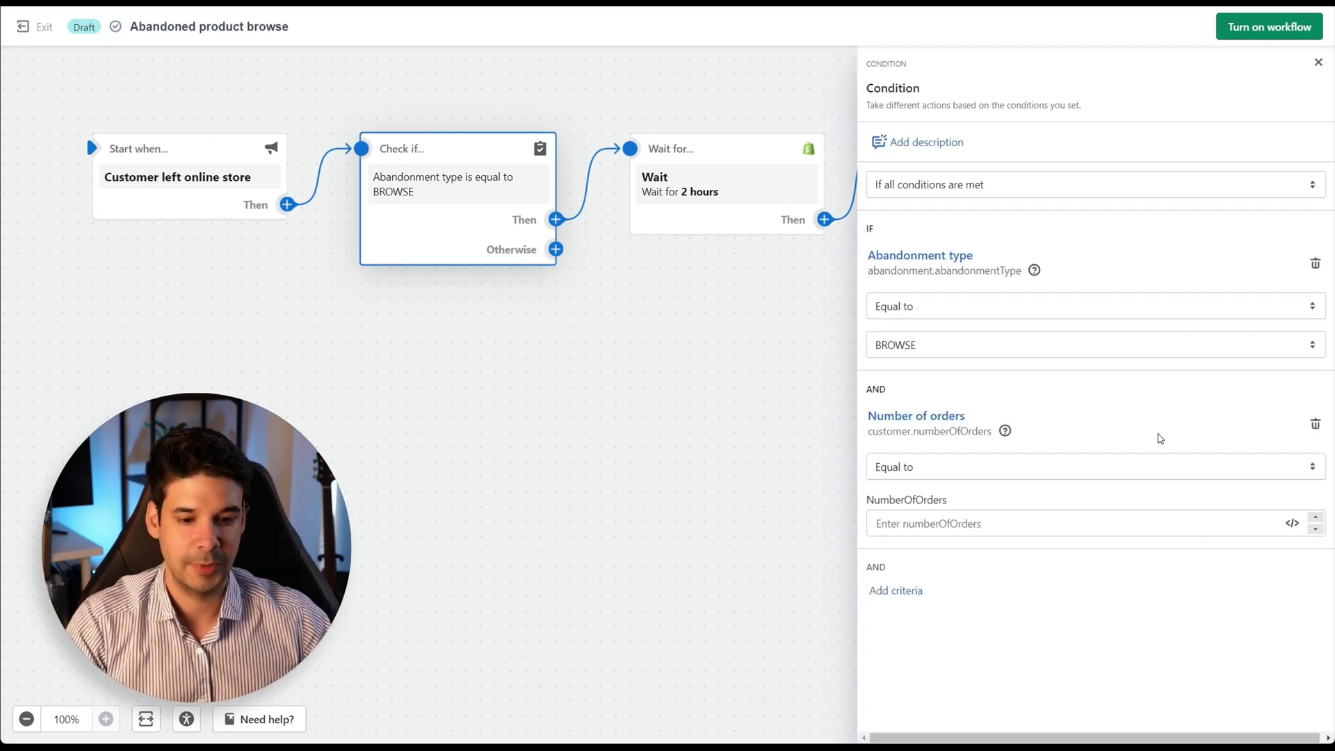
Set the number of orders criterion to Greater than 1
click(1041, 471)
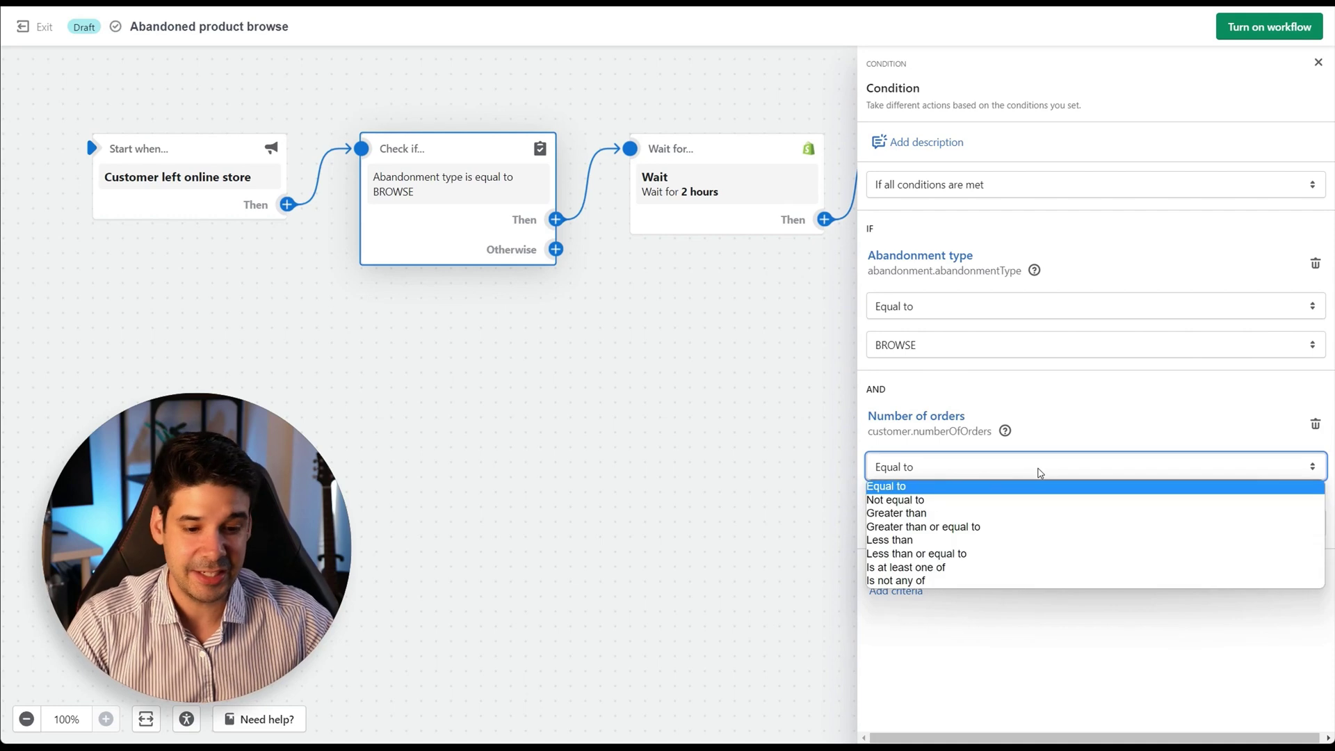
click(924, 512)
click(937, 524)
text(1)
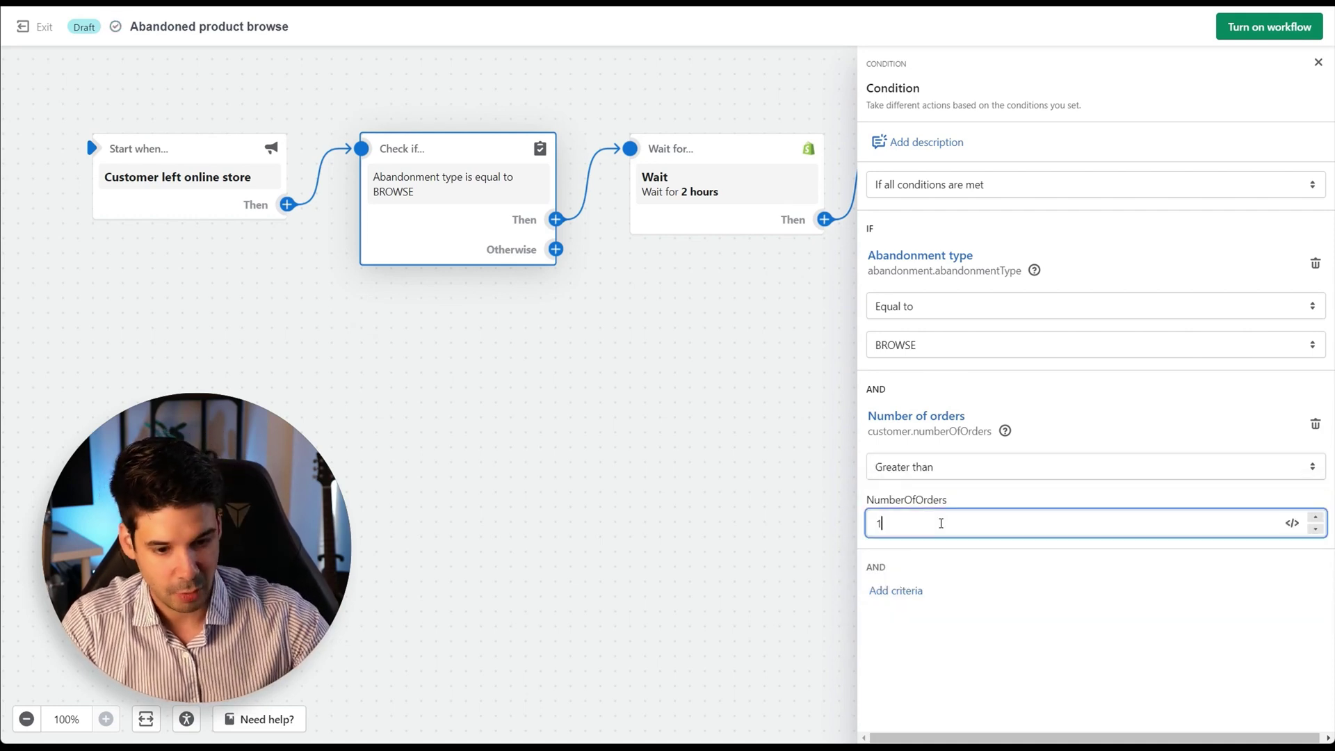
click(1014, 581)
Delete the number of orders criterion from the first condition
mouse_move(444, 283)
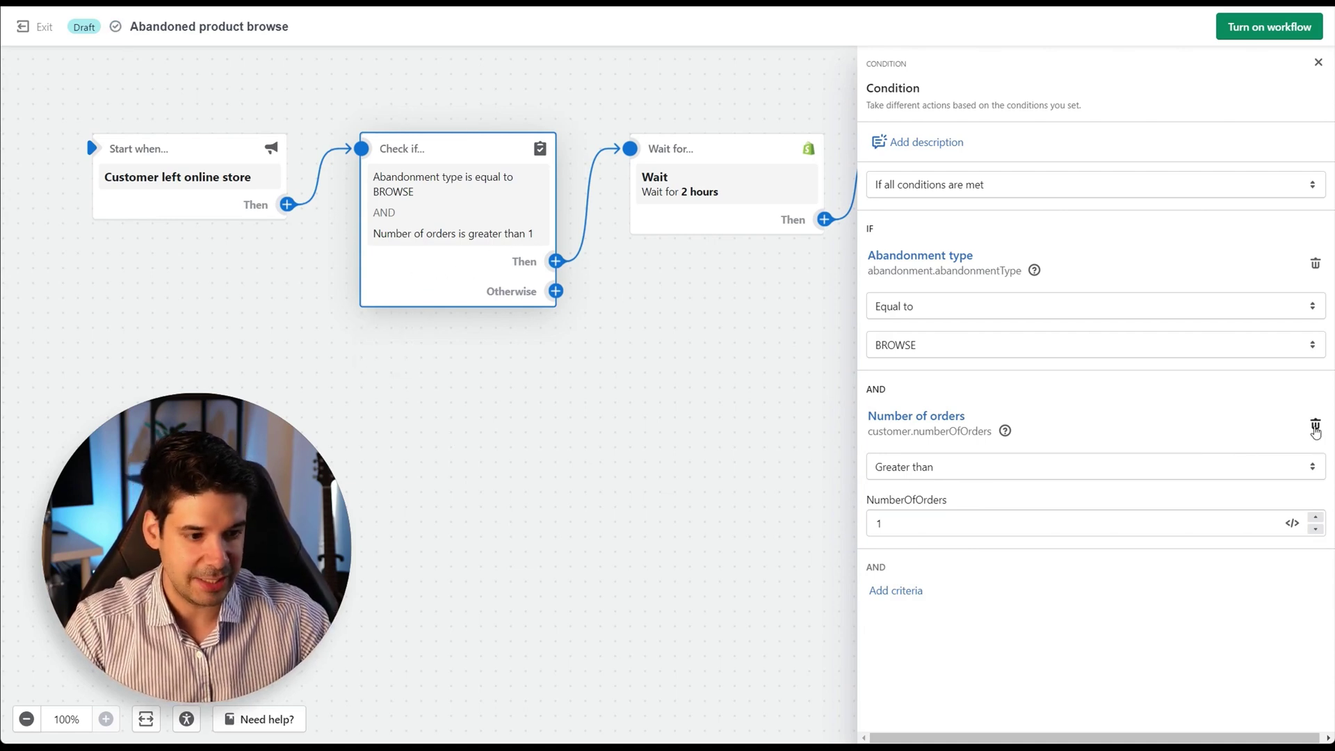
click(1314, 422)
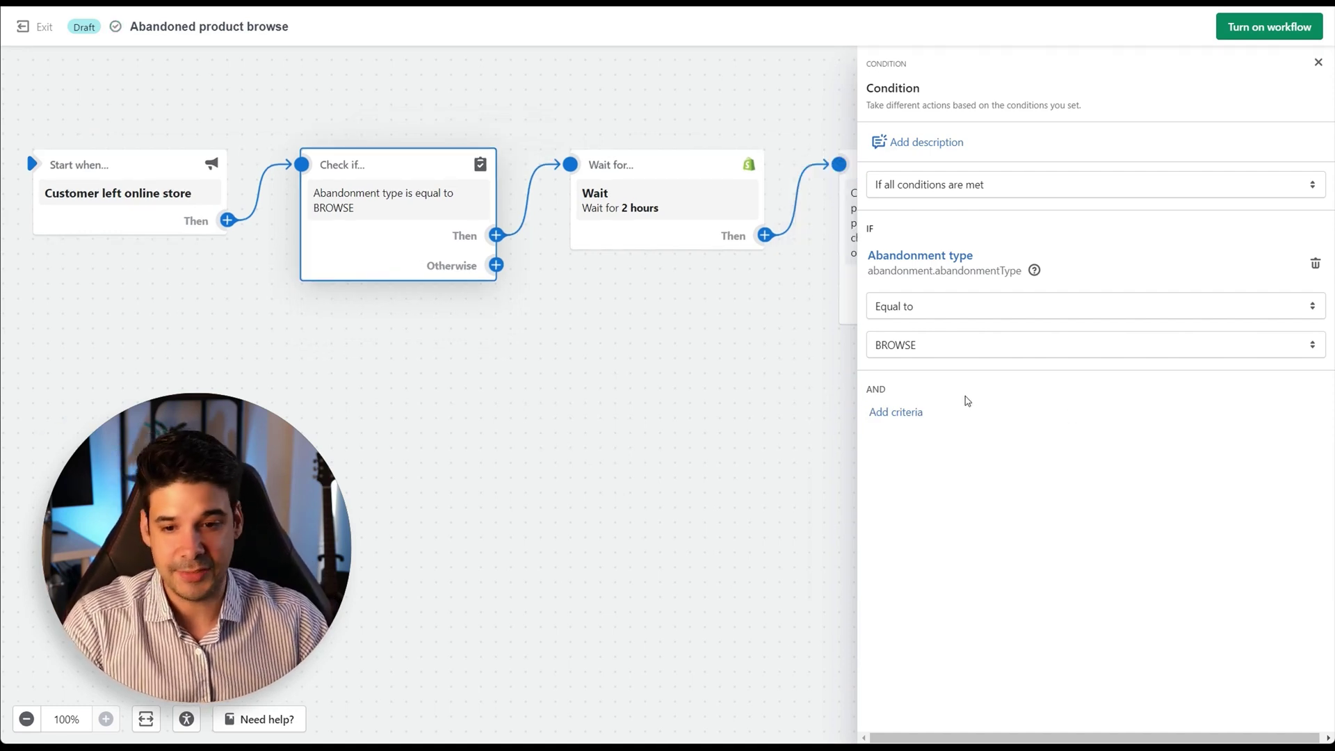
click(560, 323)
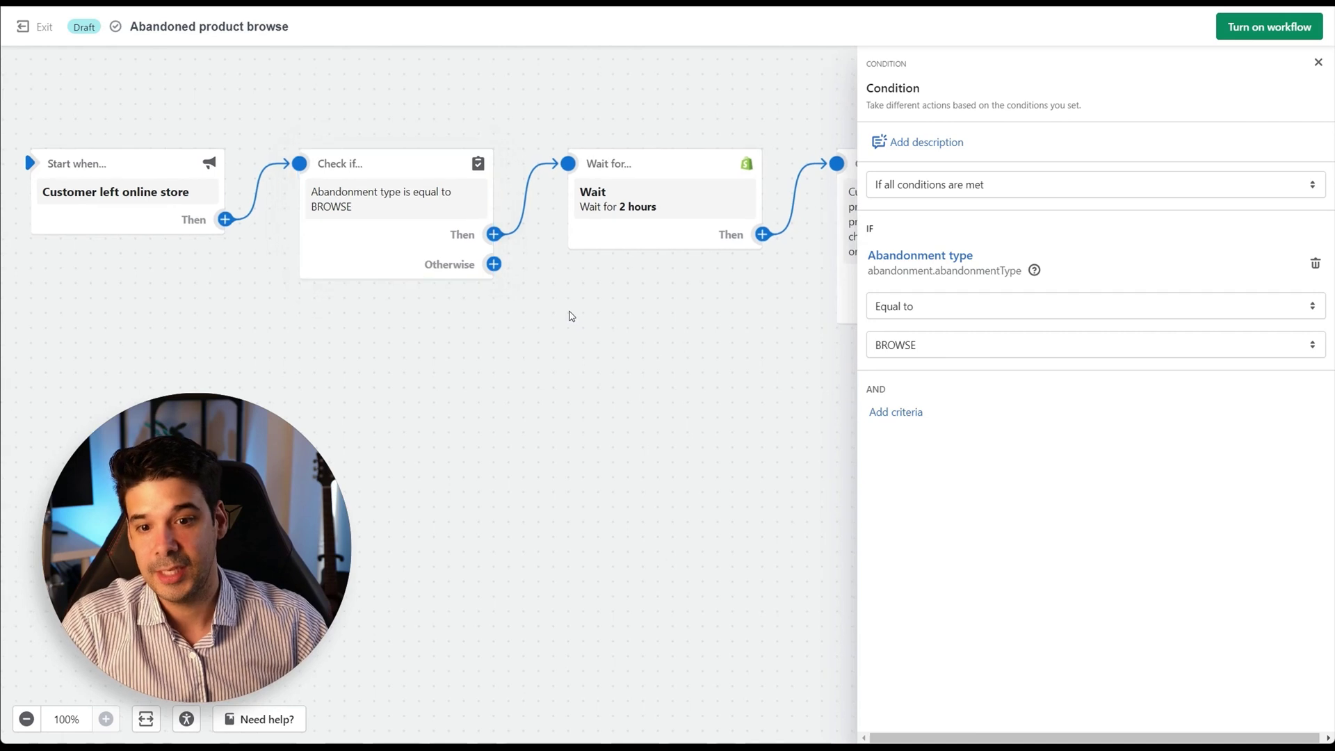
Review the workflow's remaining steps from the wait step through to the Send marketing email action
click(667, 205)
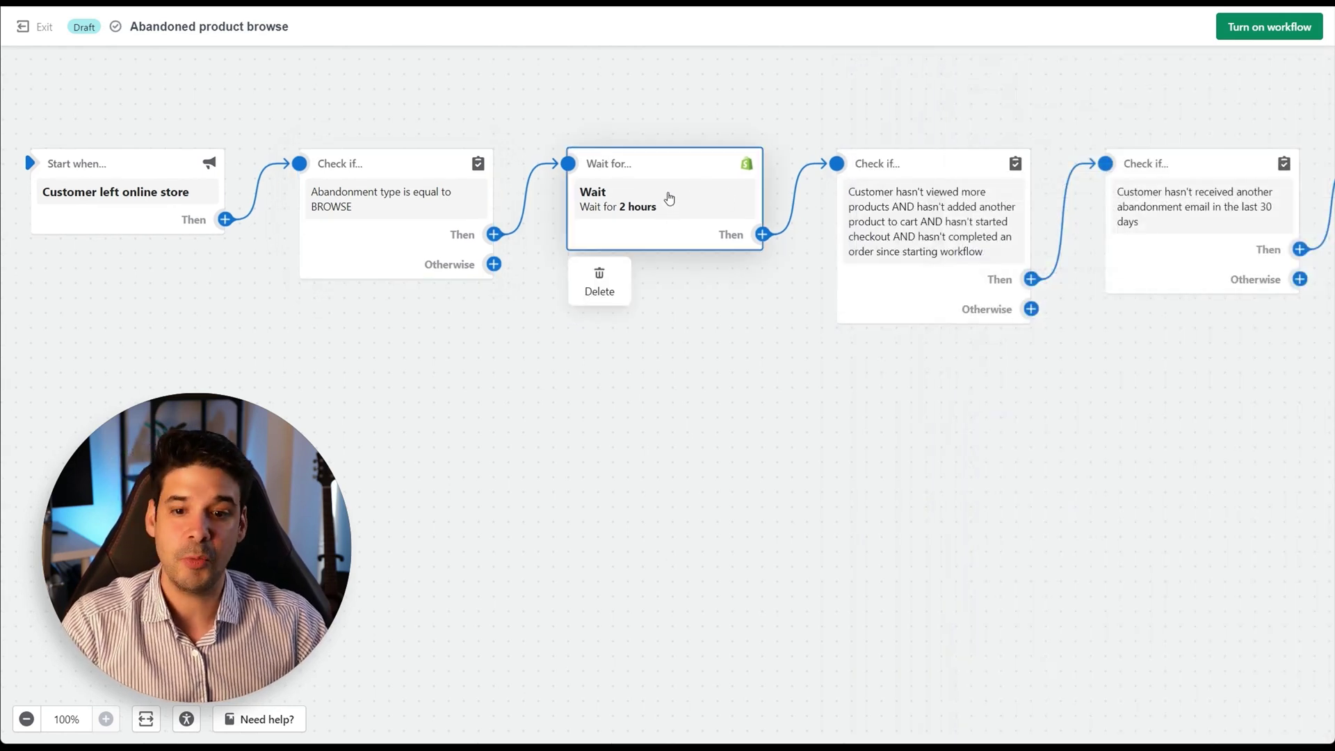
click(741, 339)
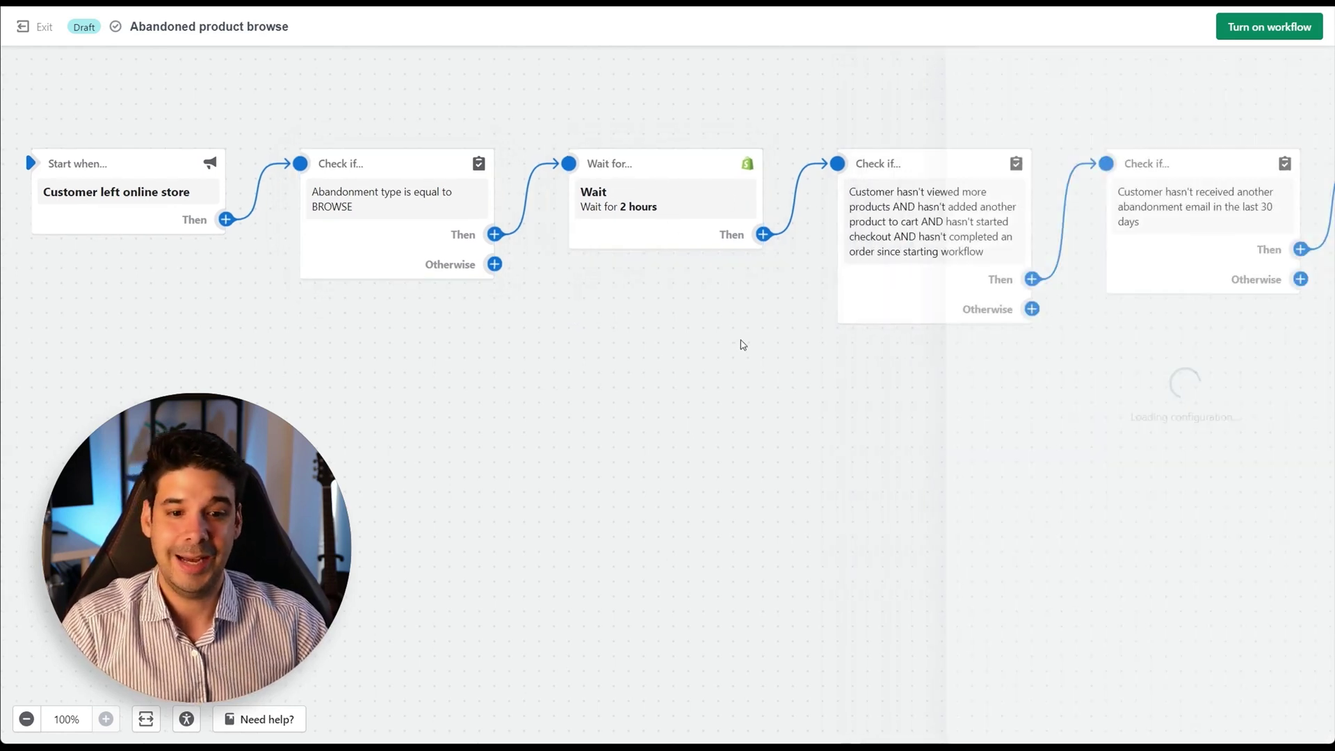
scroll(973, 340, right, 5)
scroll(937, 319, right, 5)
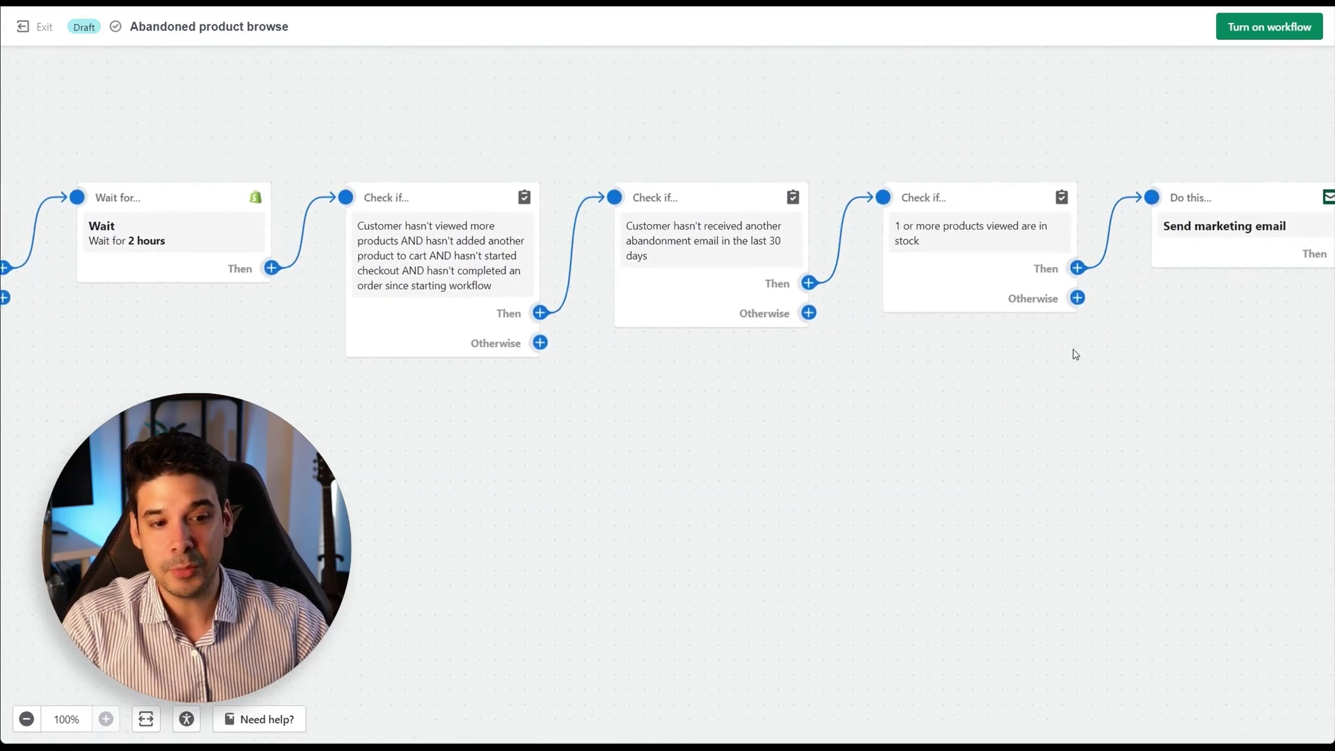
mouse_move(944, 254)
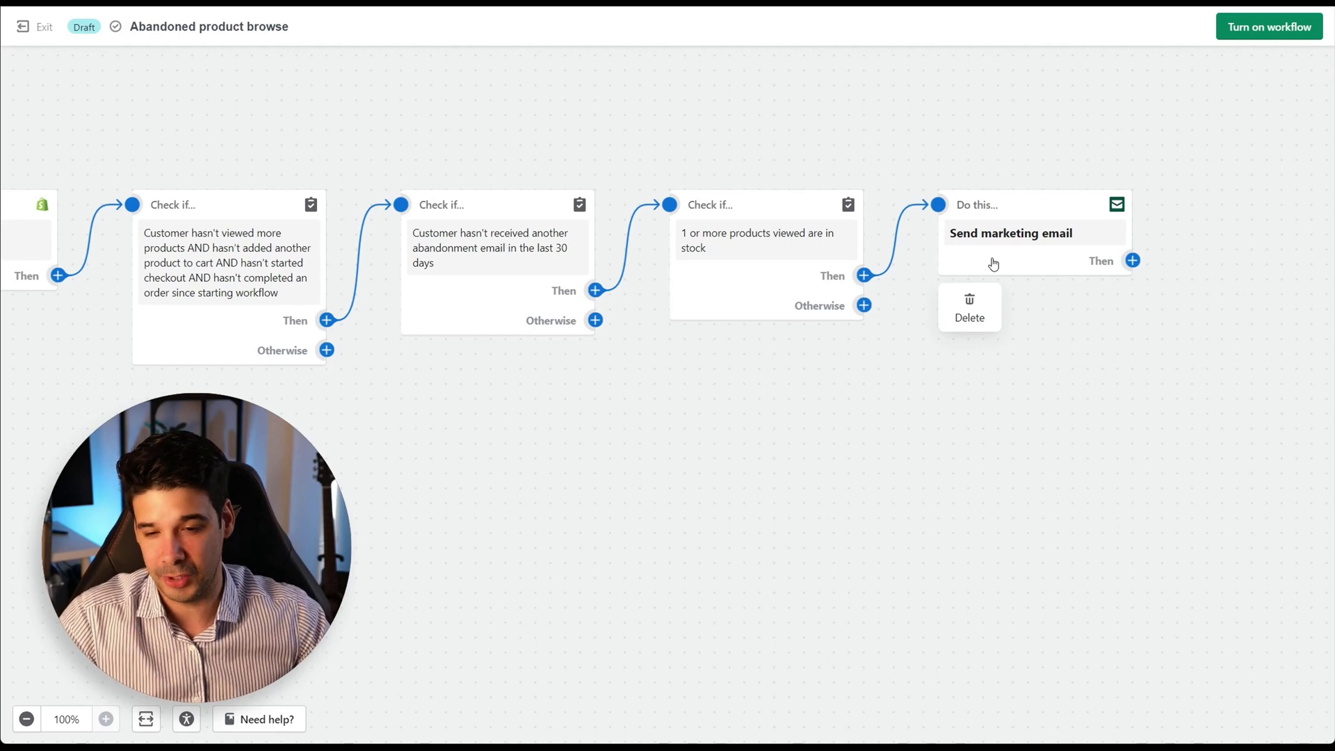
scroll(609, 438, left, 7)
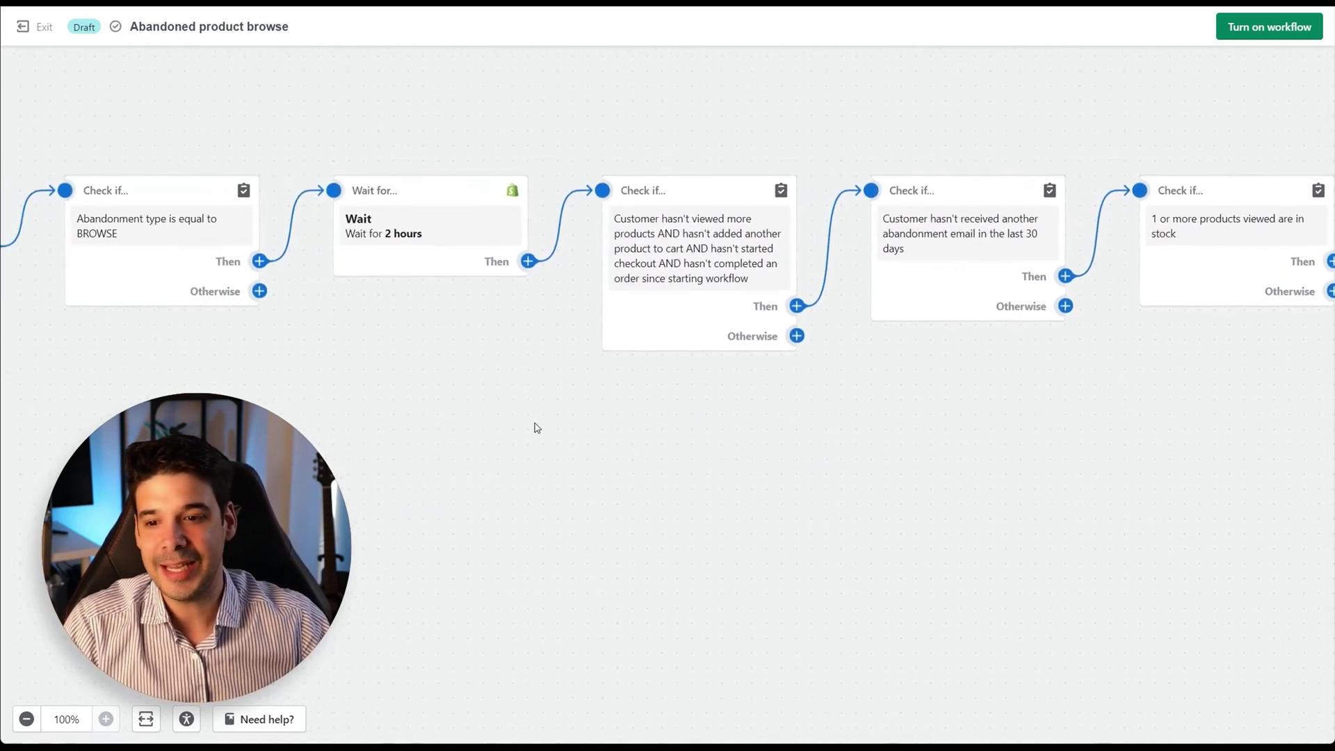
scroll(547, 426, left, 2)
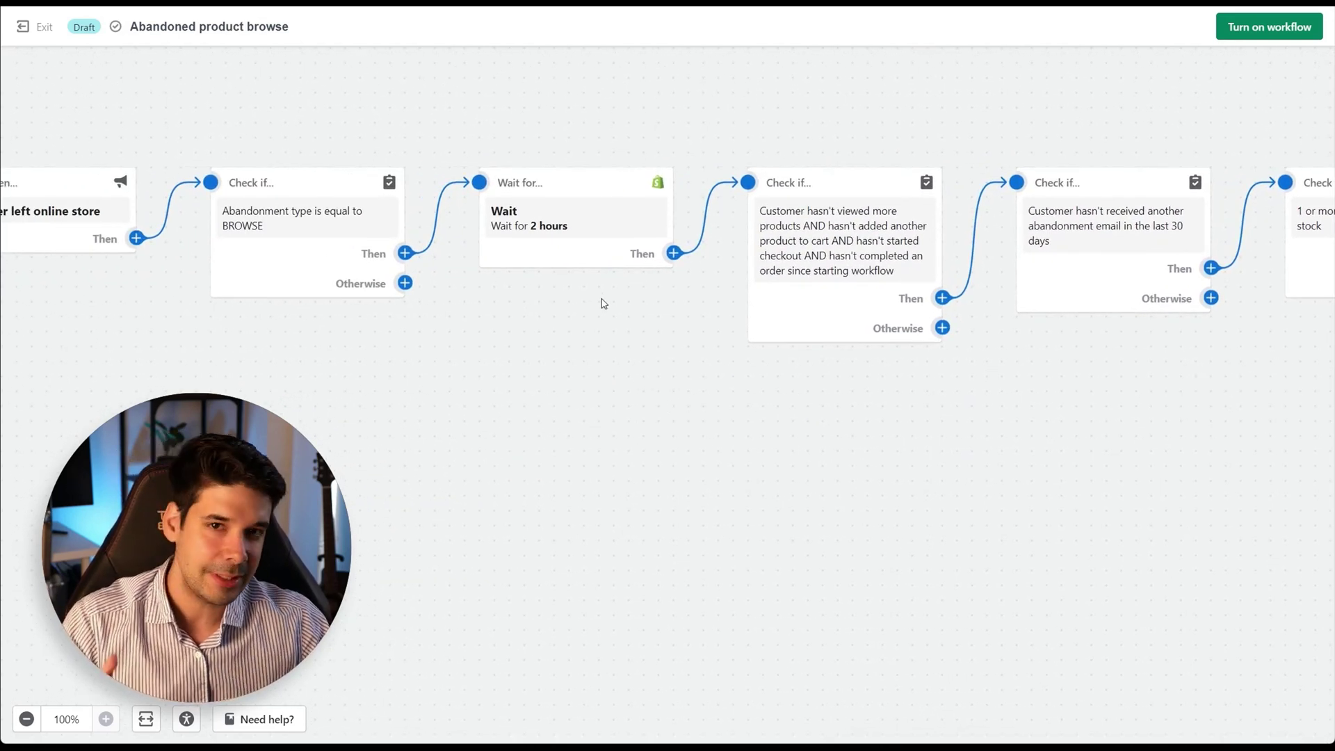
Set the workflow's wait step to 1 hour
click(542, 234)
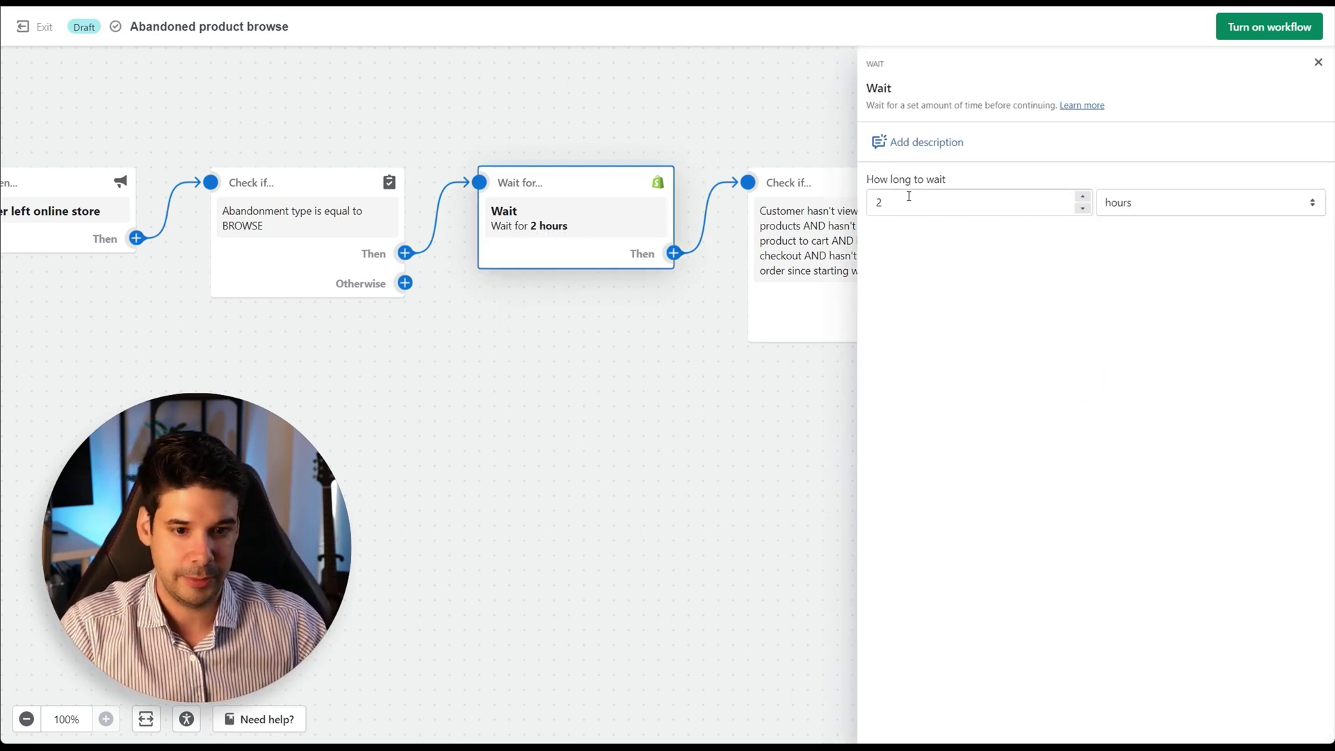
double_click(871, 207)
key(BackSpace)
click(667, 375)
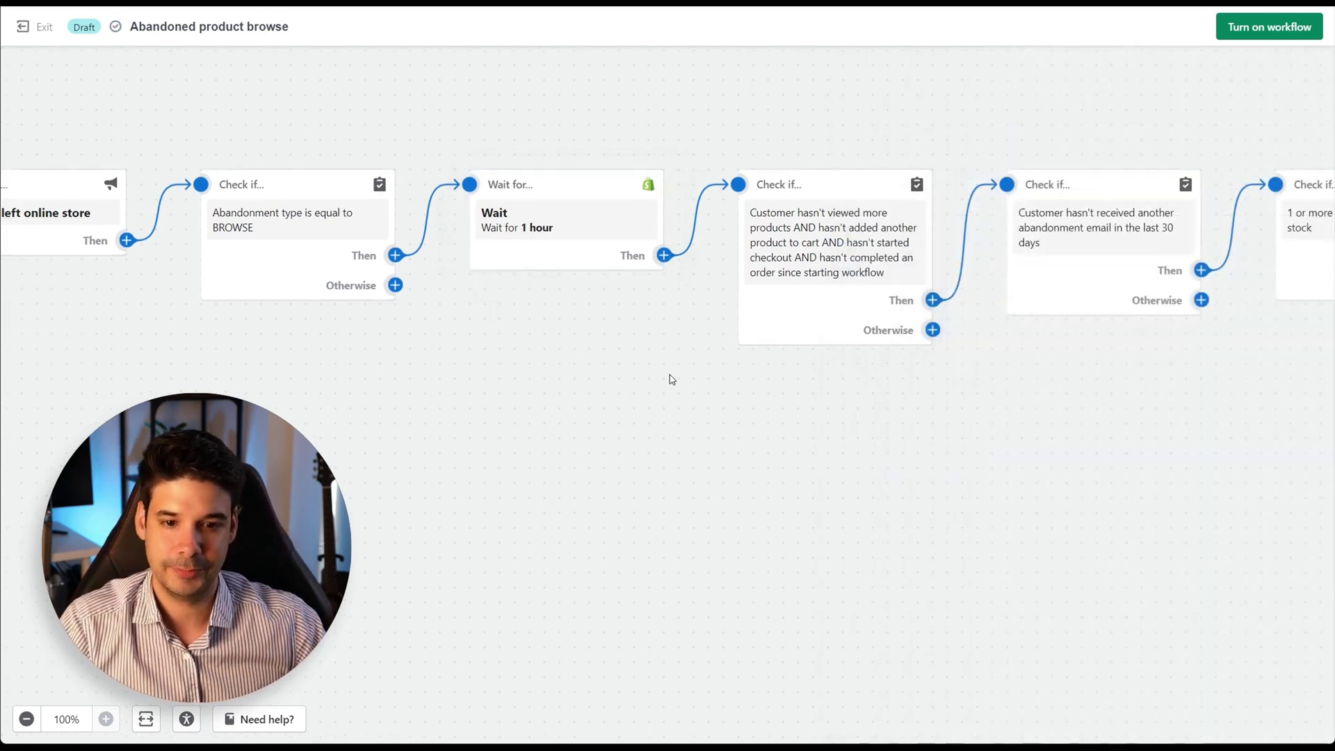
Examine the condition after the wait step, covering its no-order criterion and the last browse, cart and checkout abandonment date criteria
scroll(671, 378, right, 1)
mouse_move(645, 199)
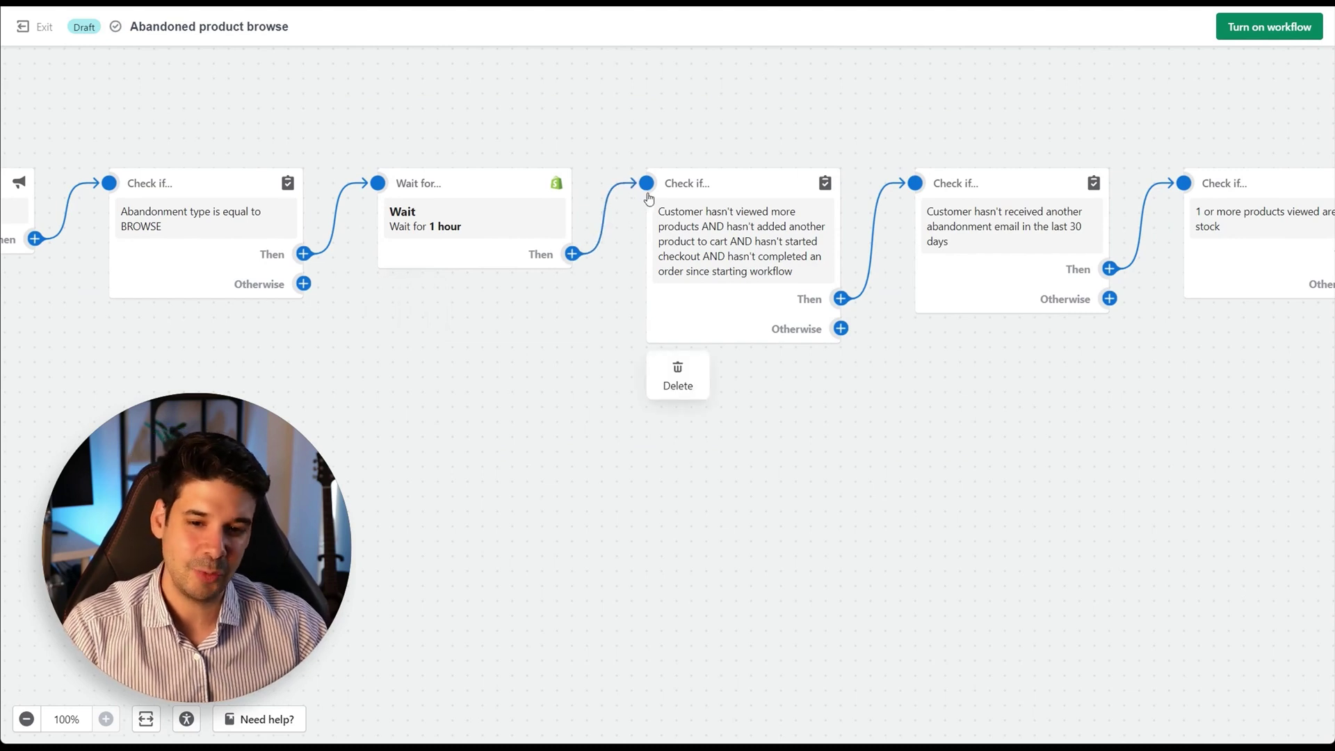
click(683, 234)
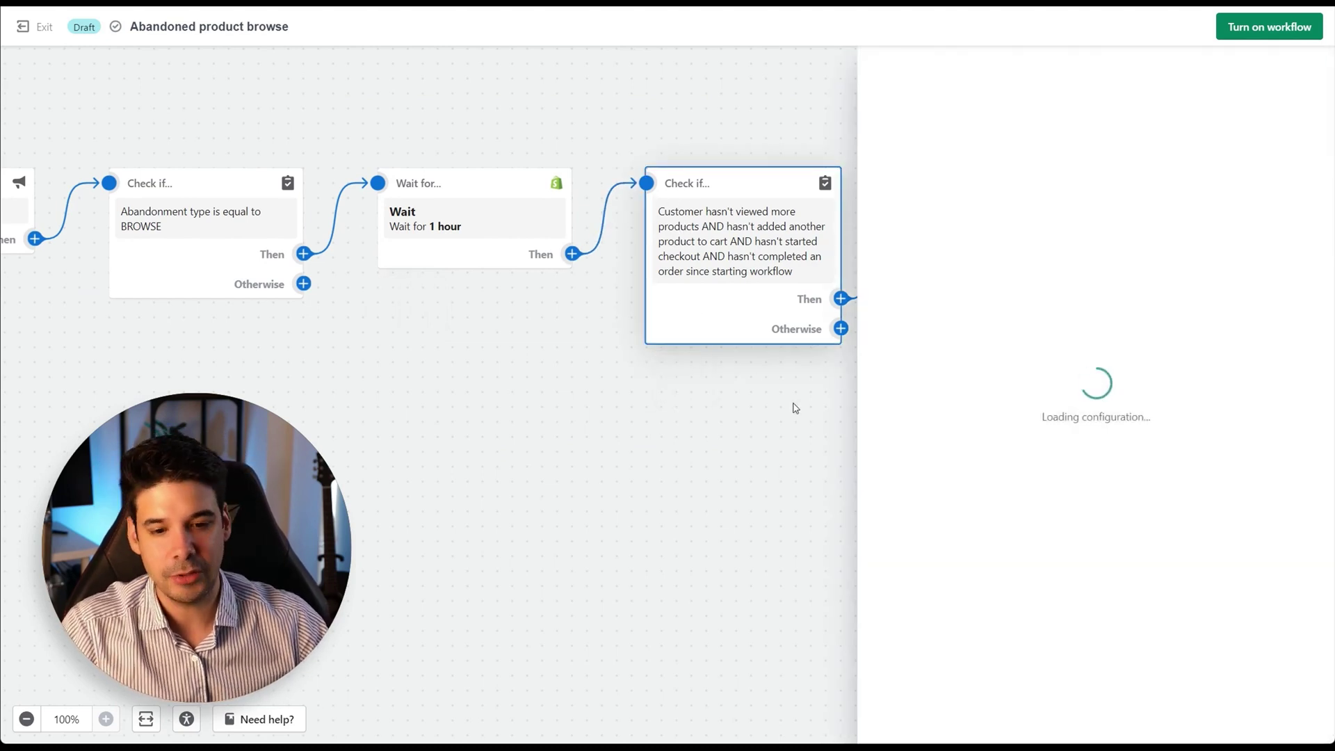
scroll(795, 408, right, 3)
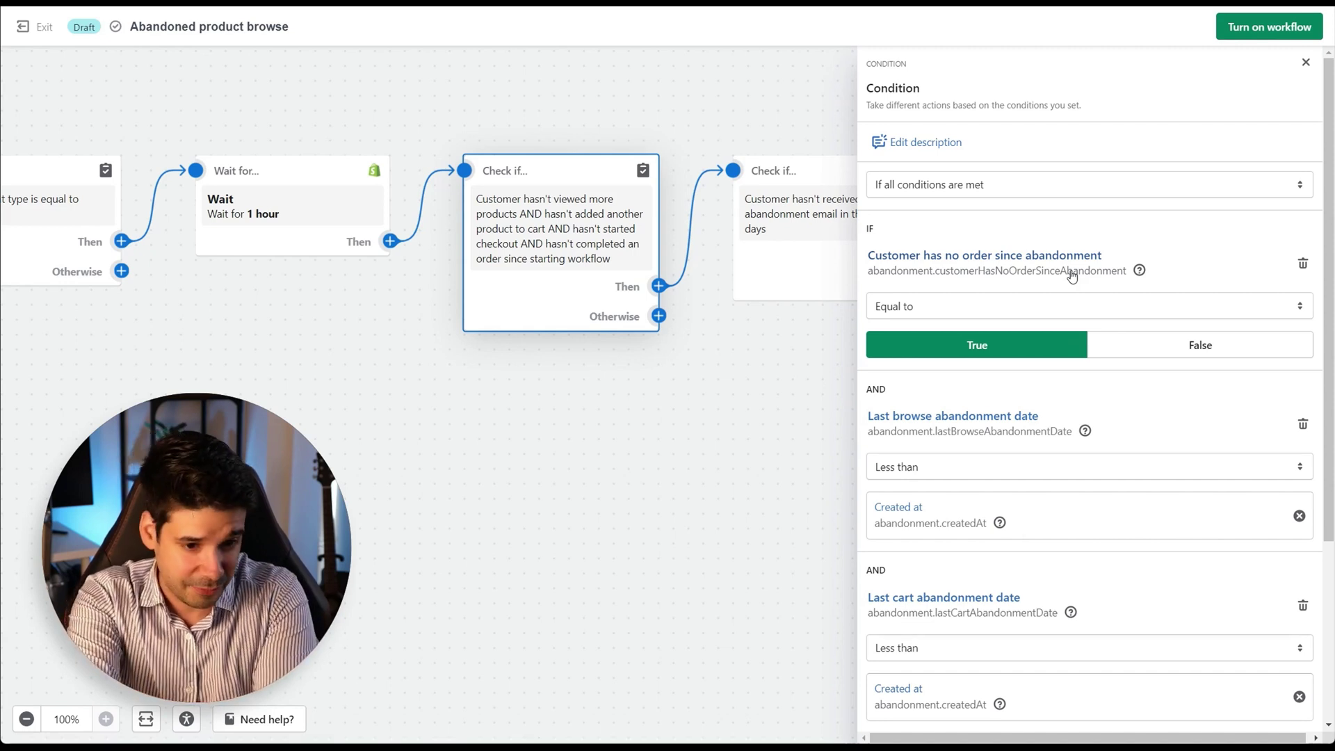
scroll(1028, 288, down, 1)
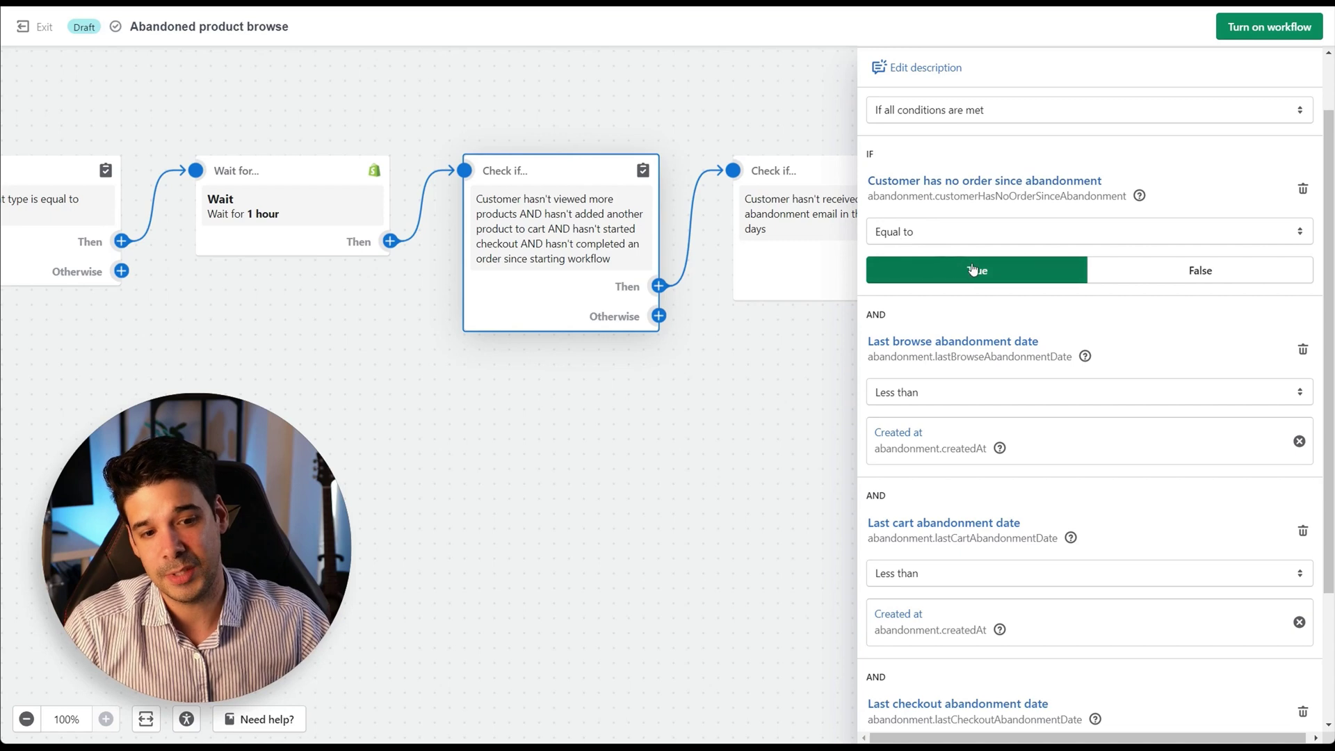
scroll(1047, 264, down, 1)
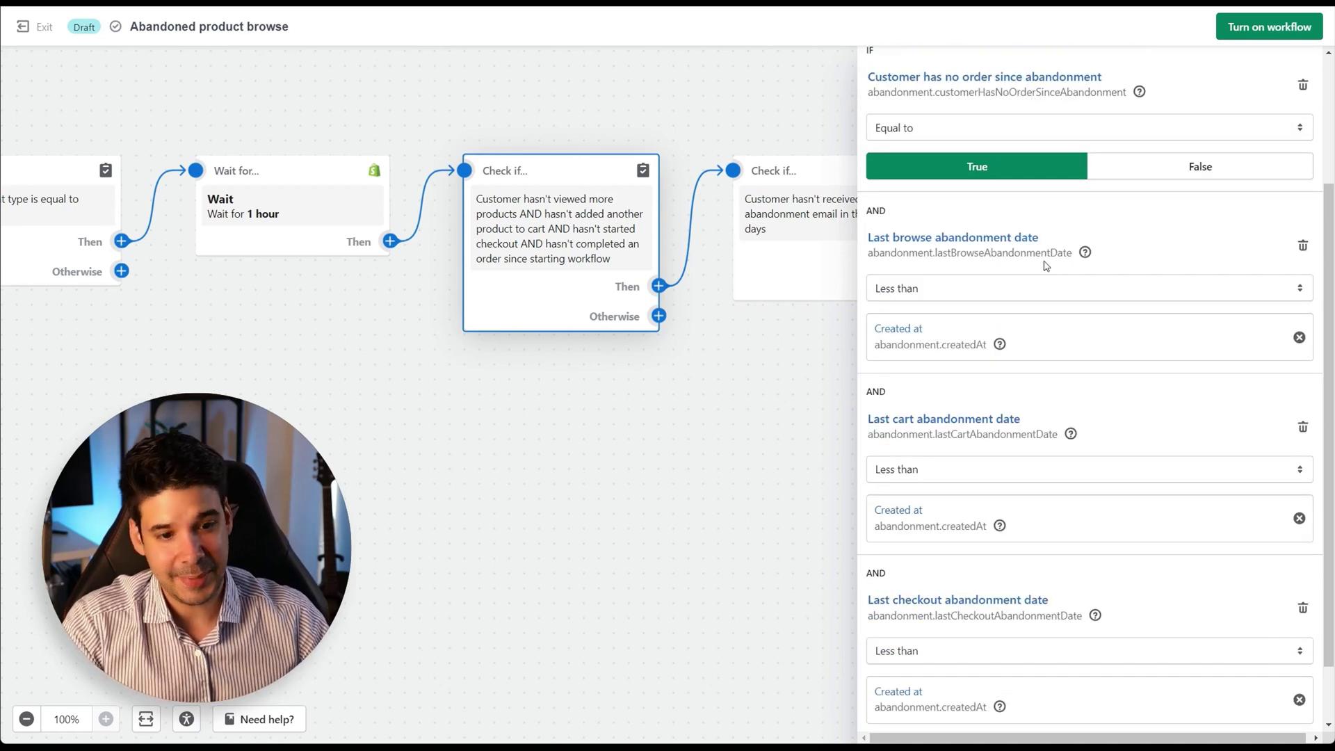
mouse_move(1002, 347)
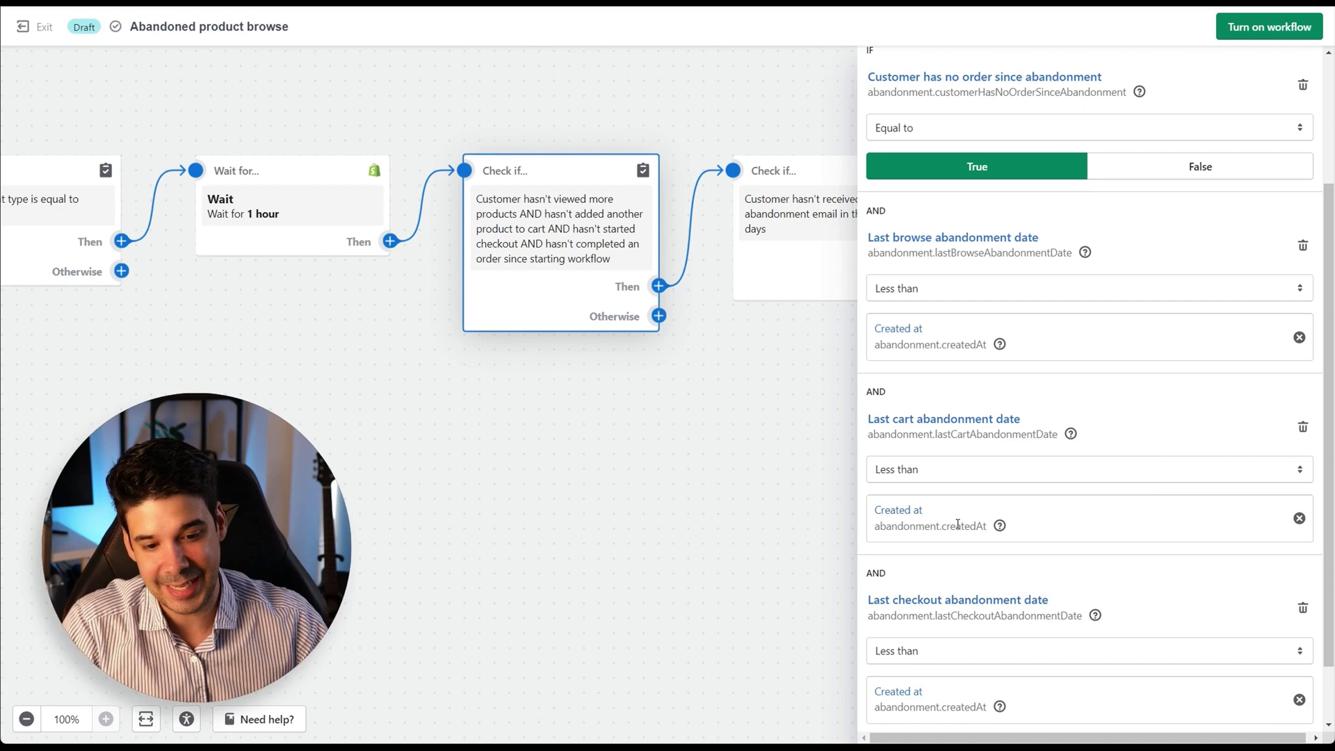
scroll(968, 520, down, 1)
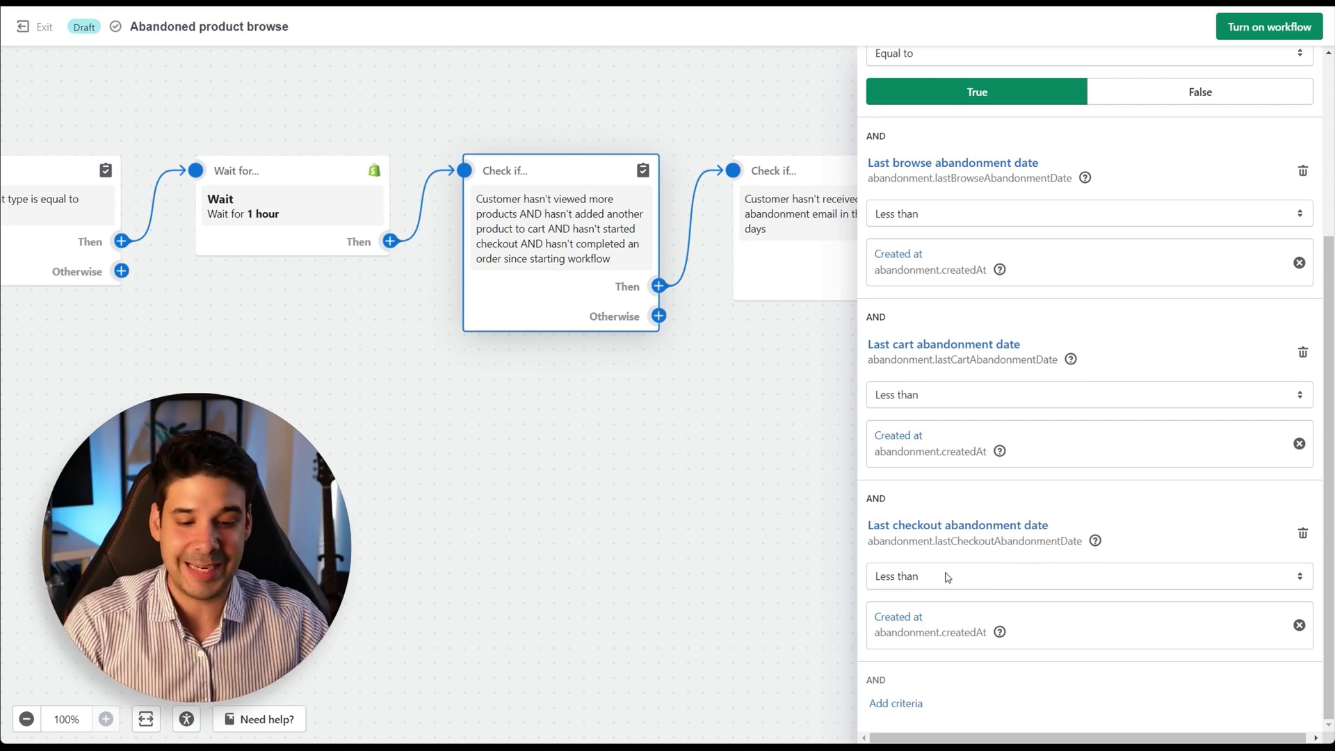
mouse_move(1001, 636)
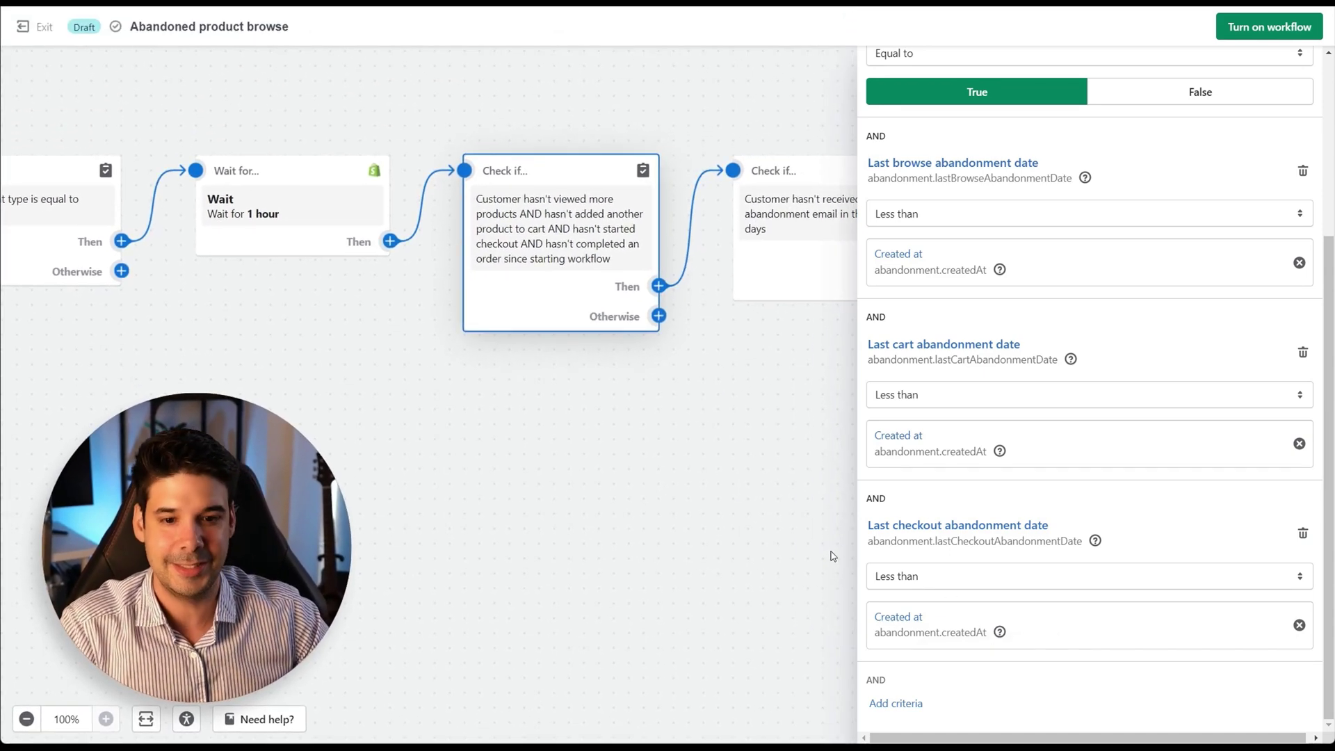
click(784, 440)
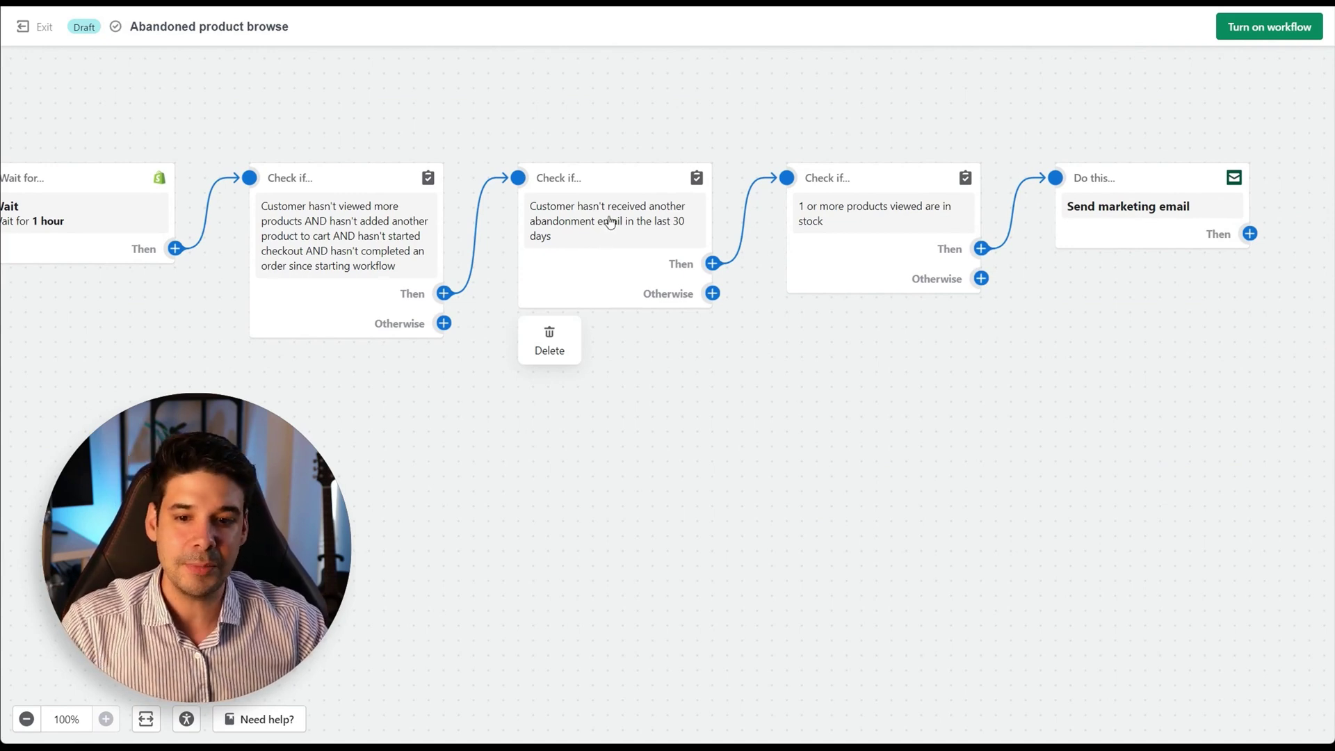
Set the days since last abandonment email criterion to Greater than 1 in the condition limiting repeat abandonment emails
click(647, 231)
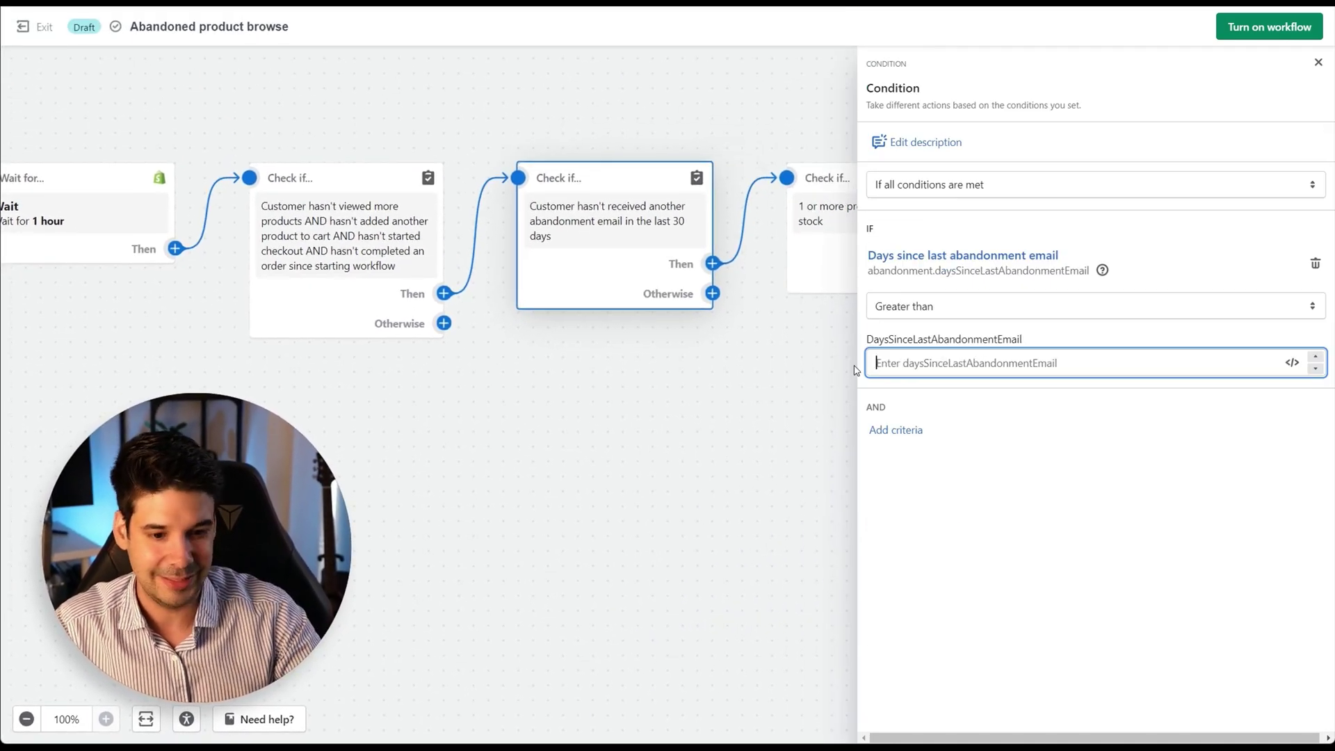
text(1)
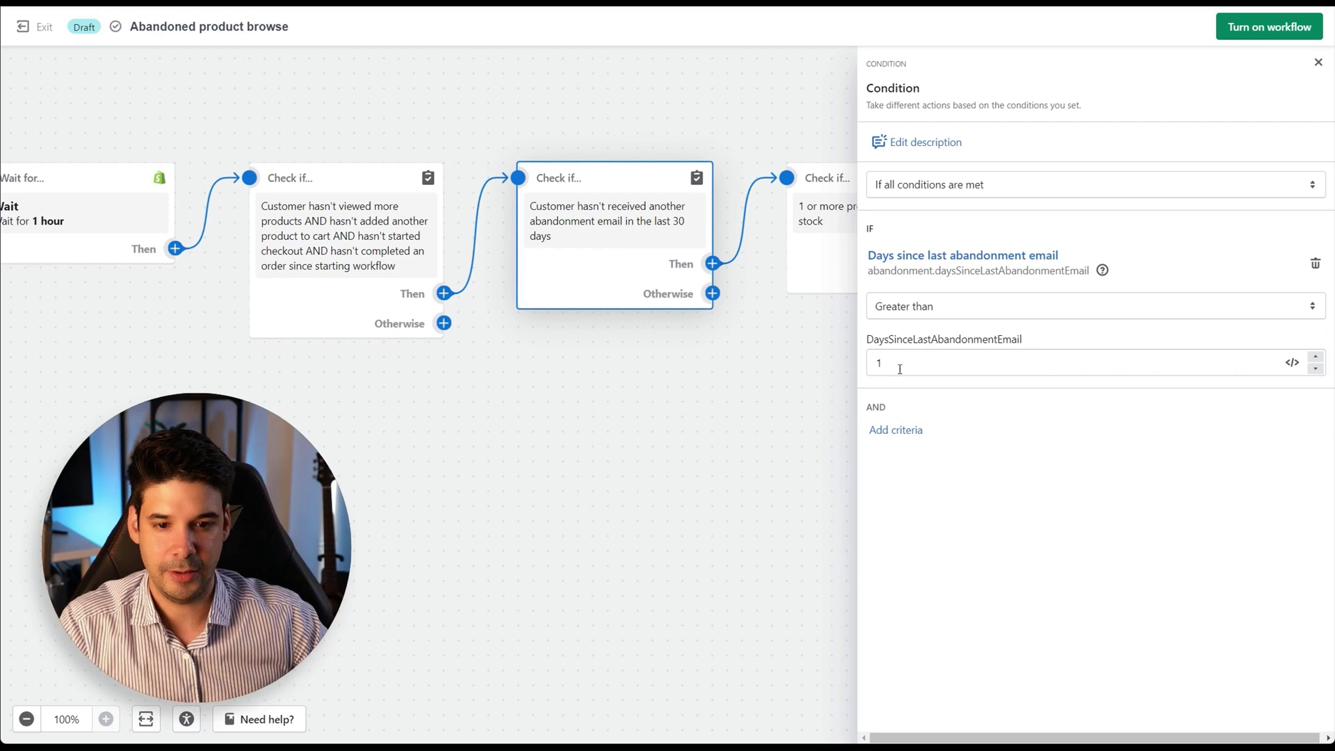
Delete the viewed-products-in-stock condition and connect the preceding condition's Then output to the Send marketing email action
scroll(689, 381, right, 5)
mouse_move(543, 190)
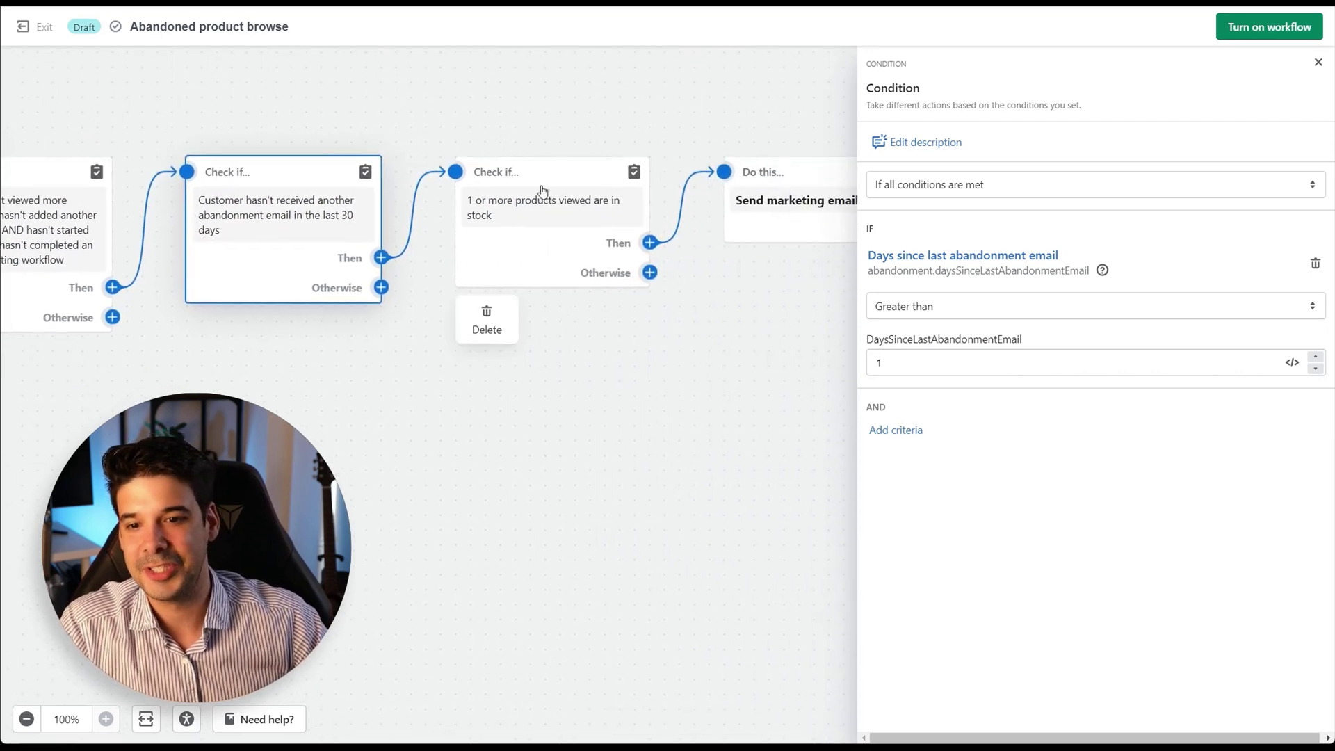
click(563, 225)
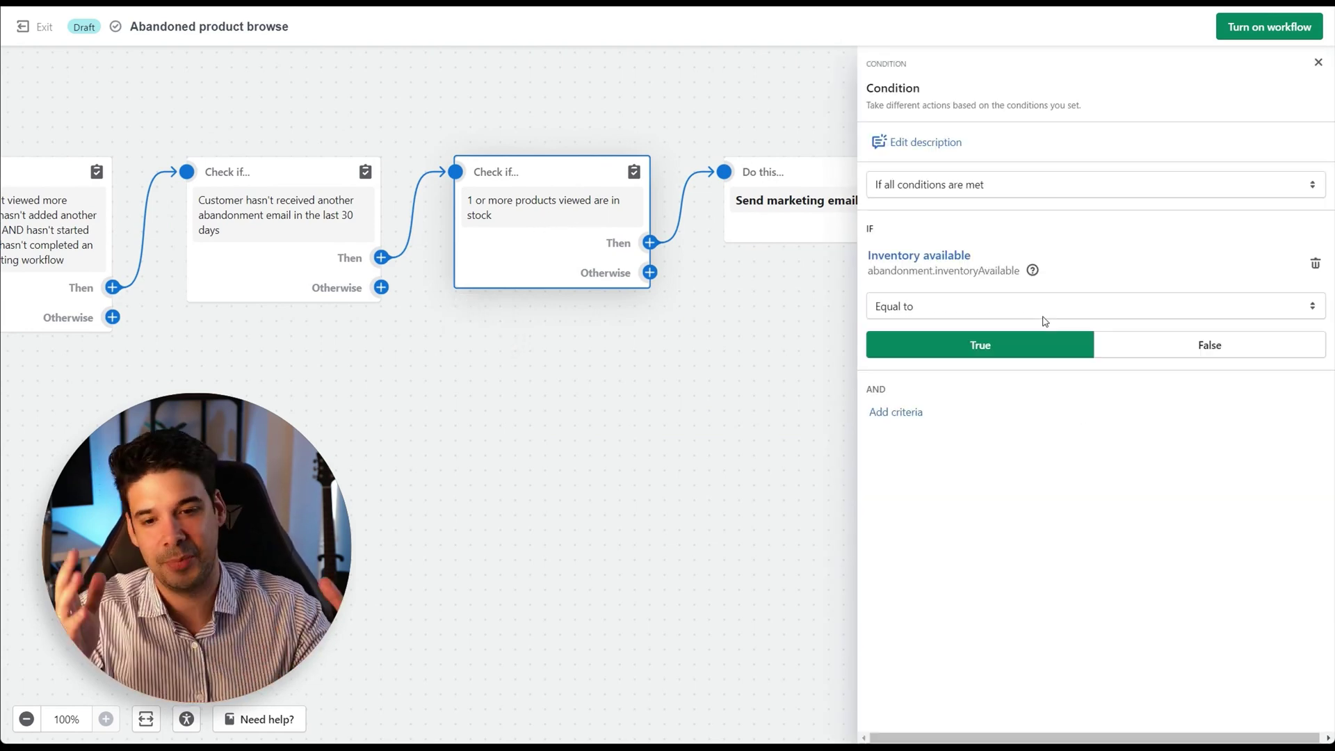
mouse_move(564, 214)
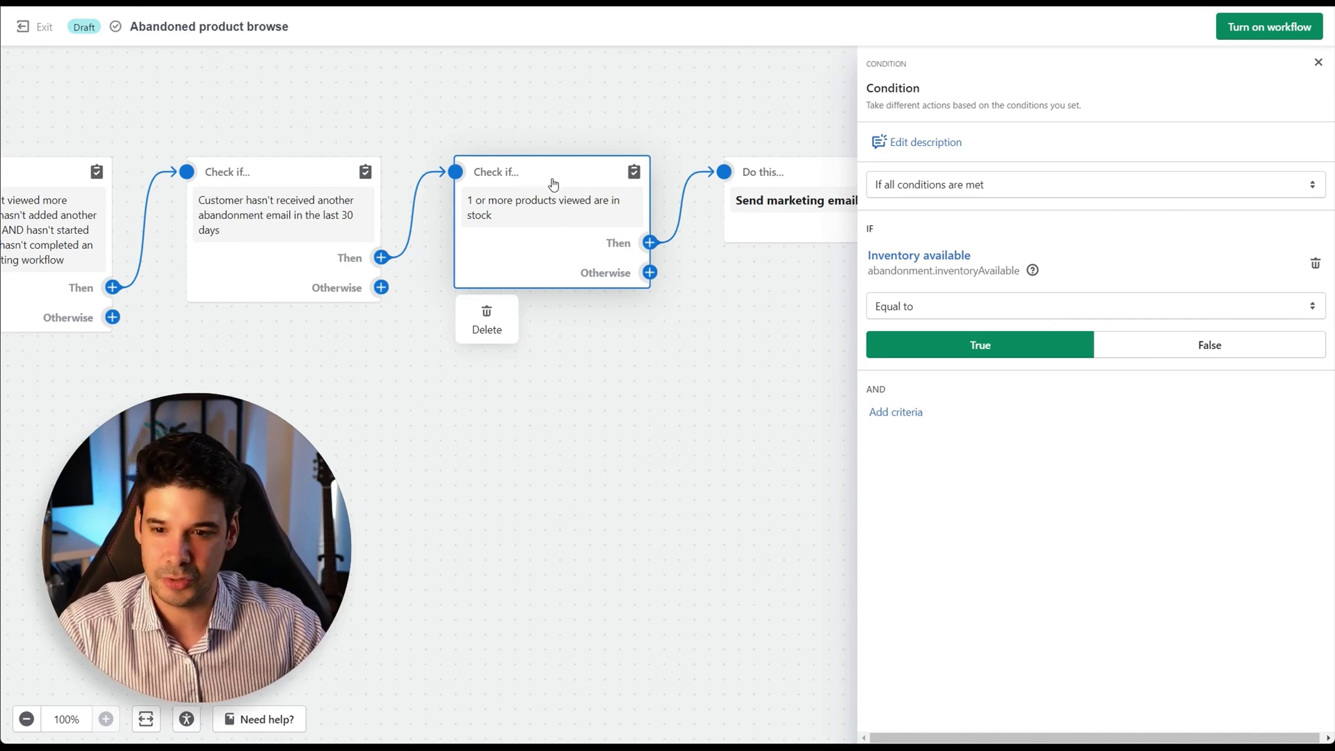
click(489, 321)
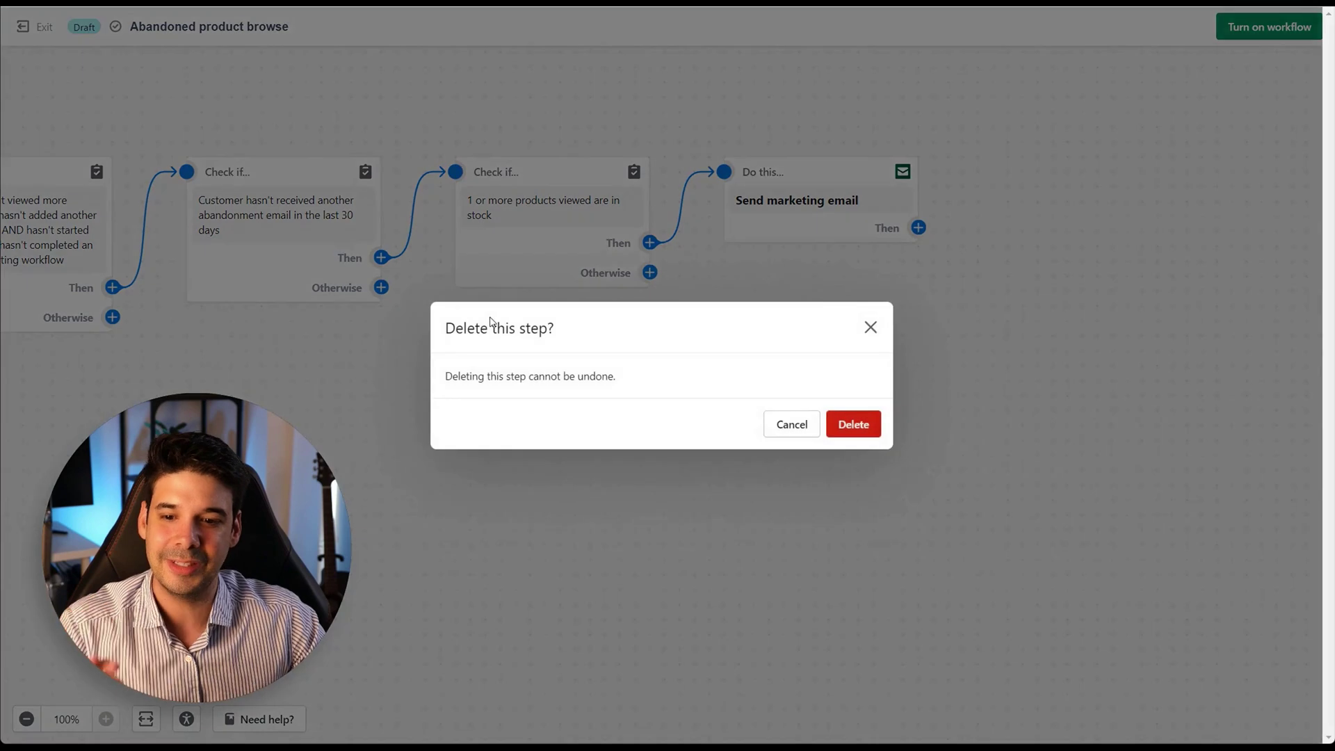
click(852, 426)
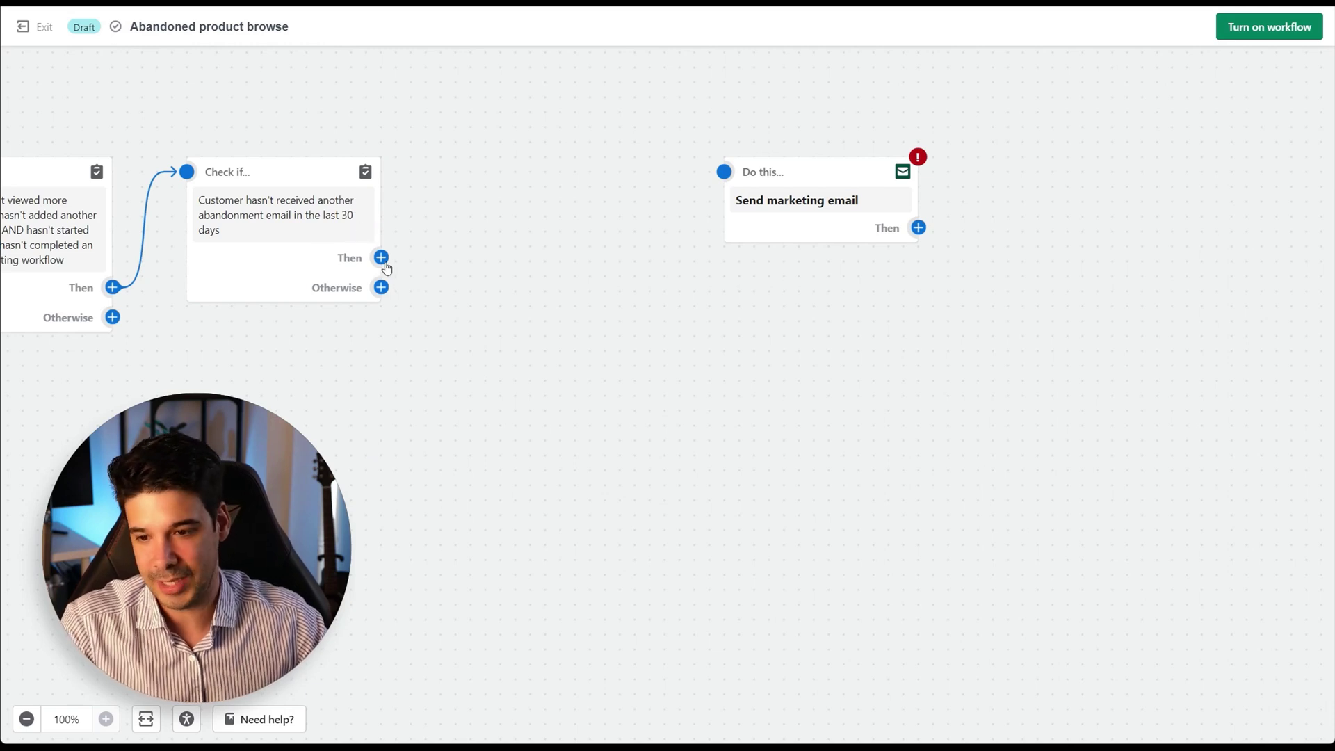
drag(381, 258, 723, 171)
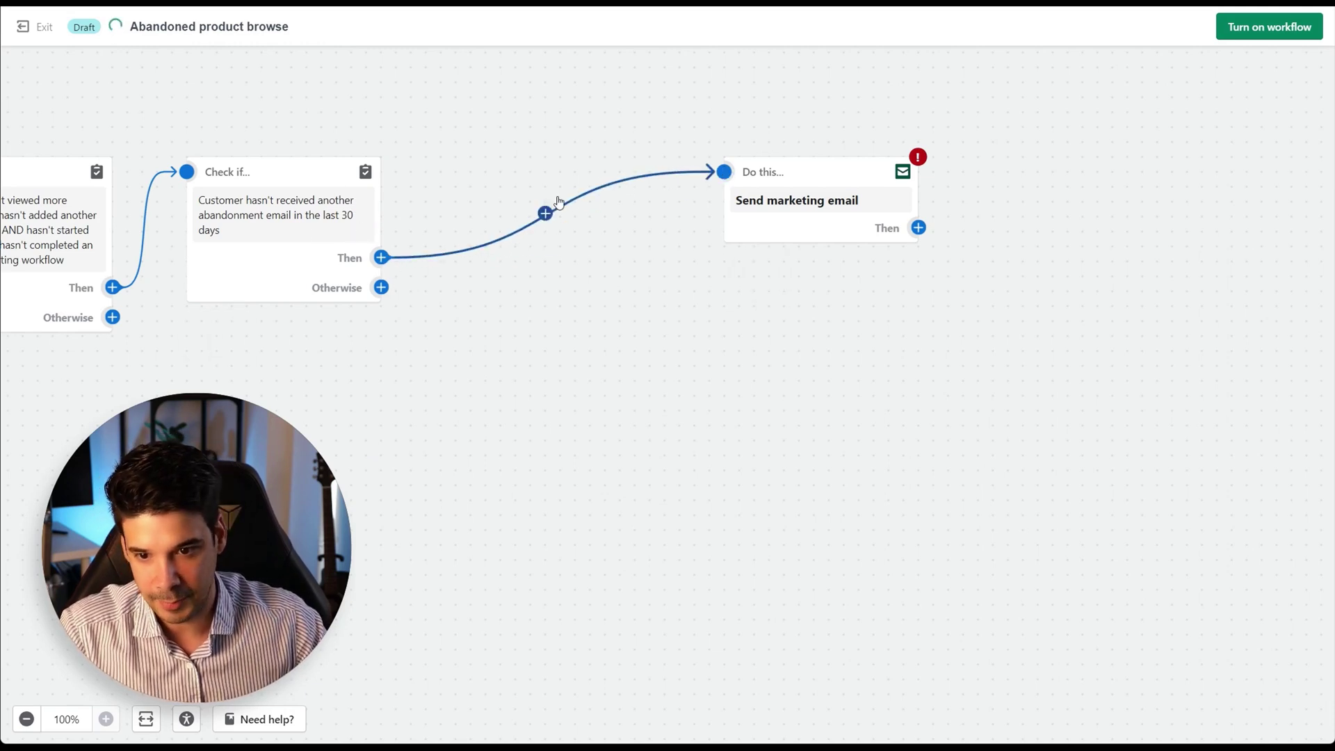
Change the last condition's description to "Customer hasn't received another abandonment email in the last 1 days"
click(320, 231)
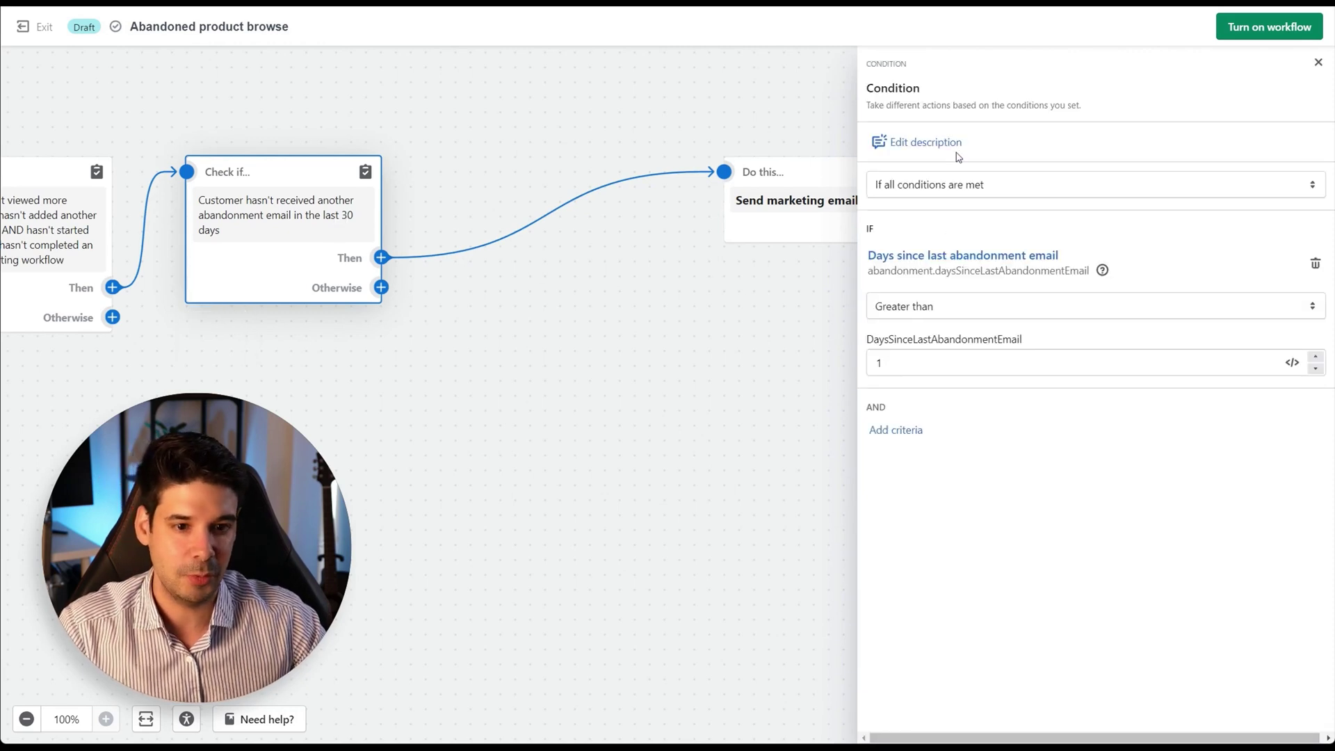
click(918, 142)
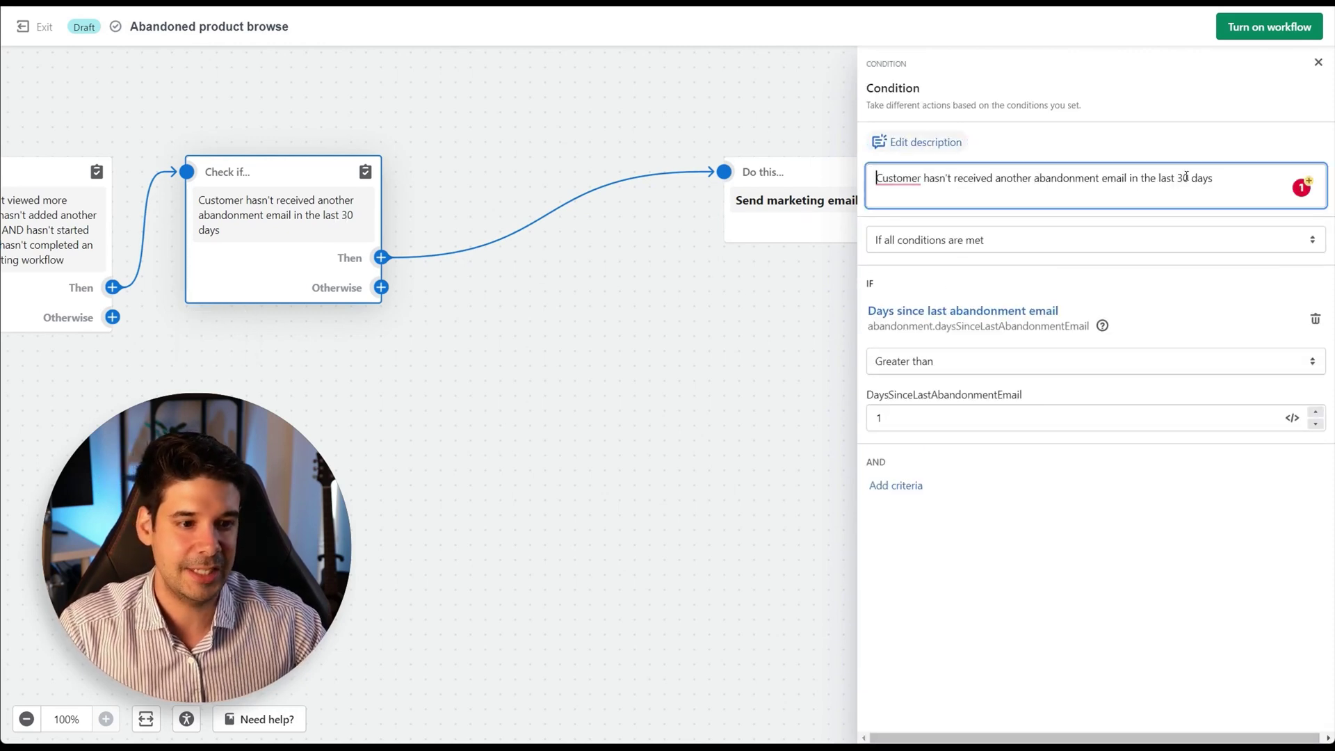
drag(1187, 178, 1173, 178)
text(1)
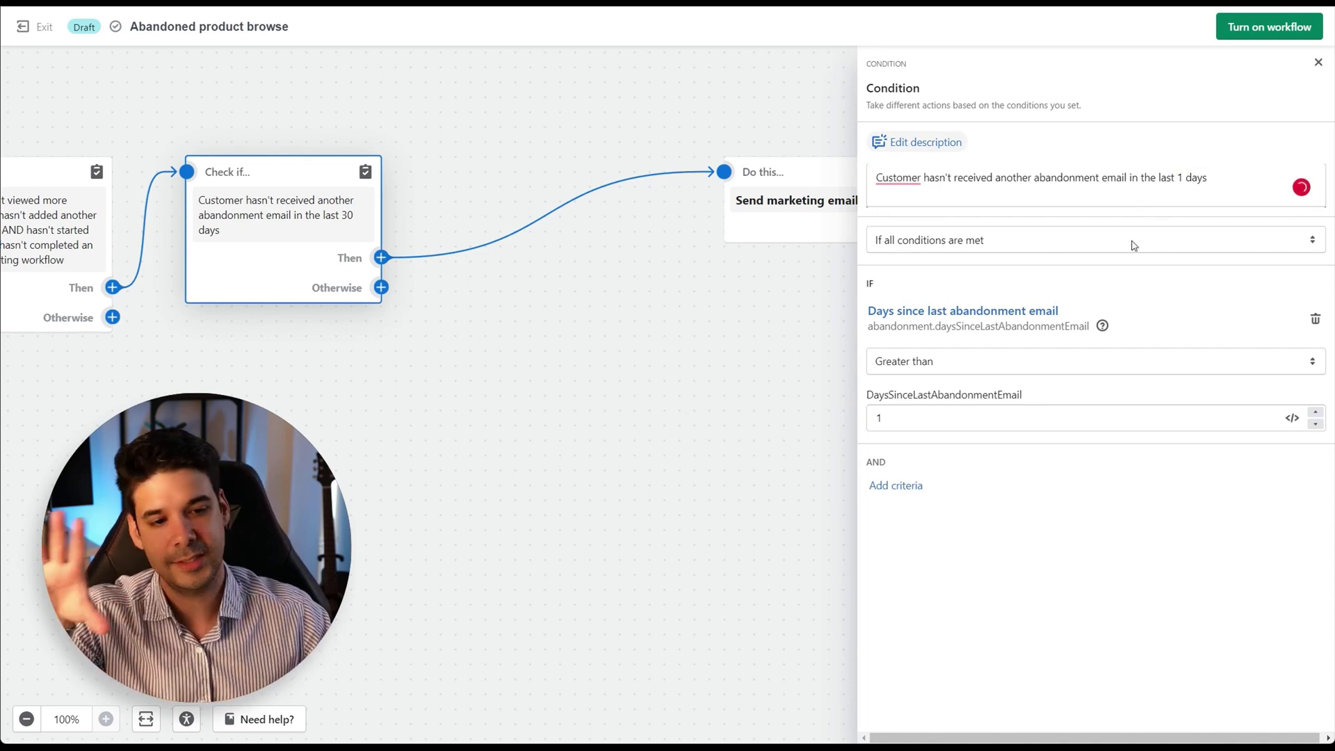
click(1139, 498)
click(435, 297)
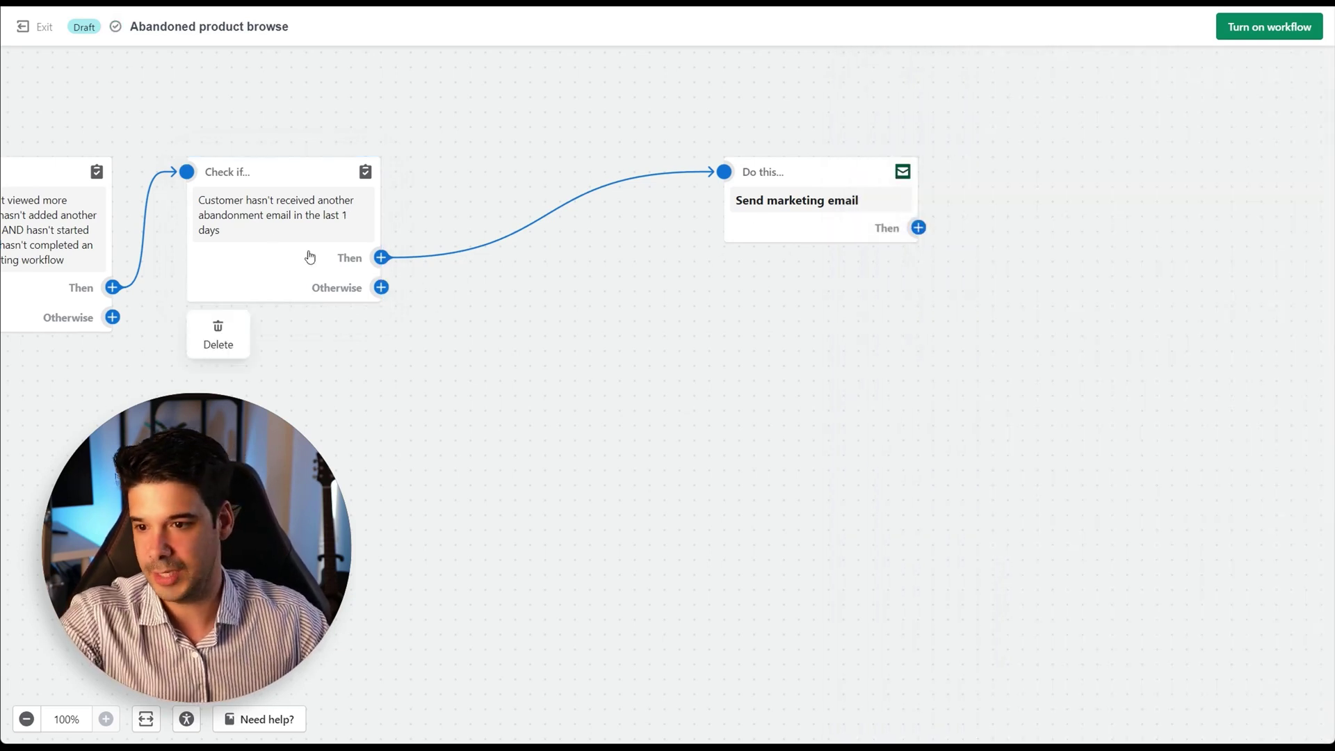
Move the Send marketing email action closer to the abandonment email condition on the workflow canvas
mouse_move(804, 183)
drag(805, 183, 566, 197)
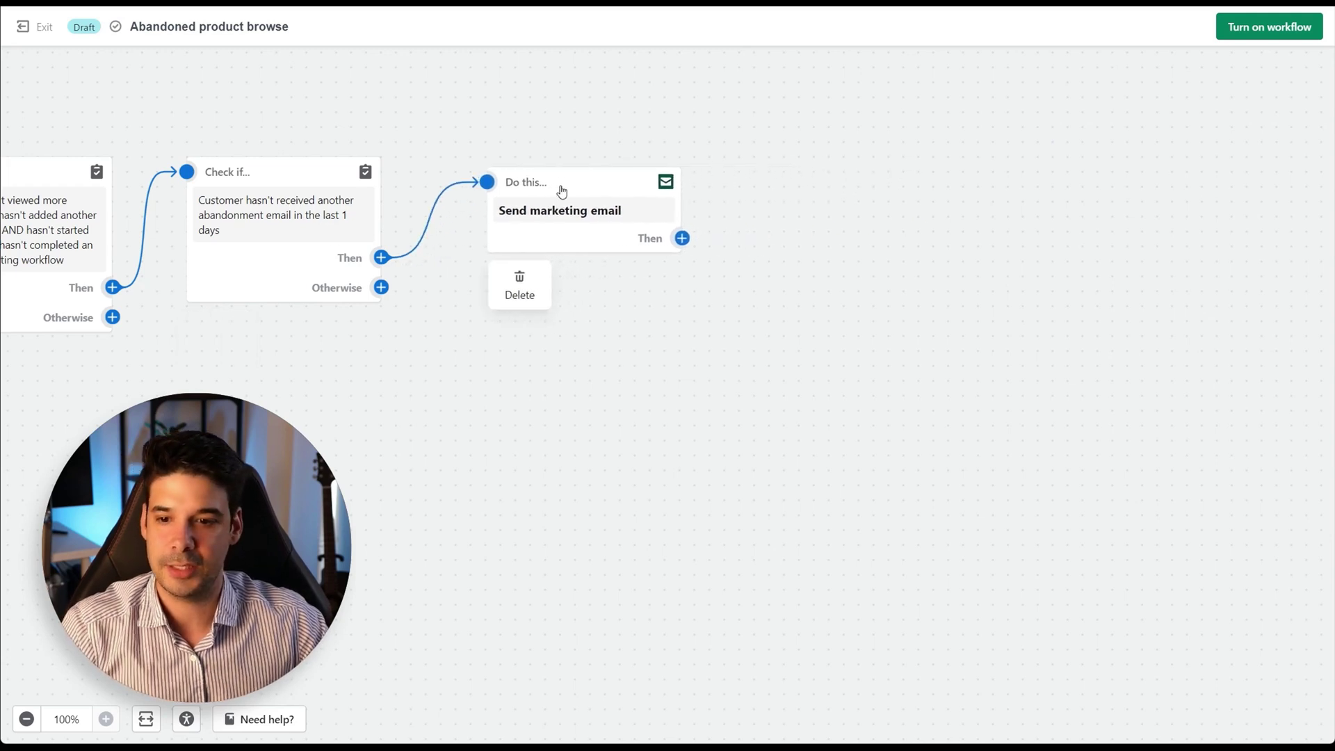
mouse_move(408, 286)
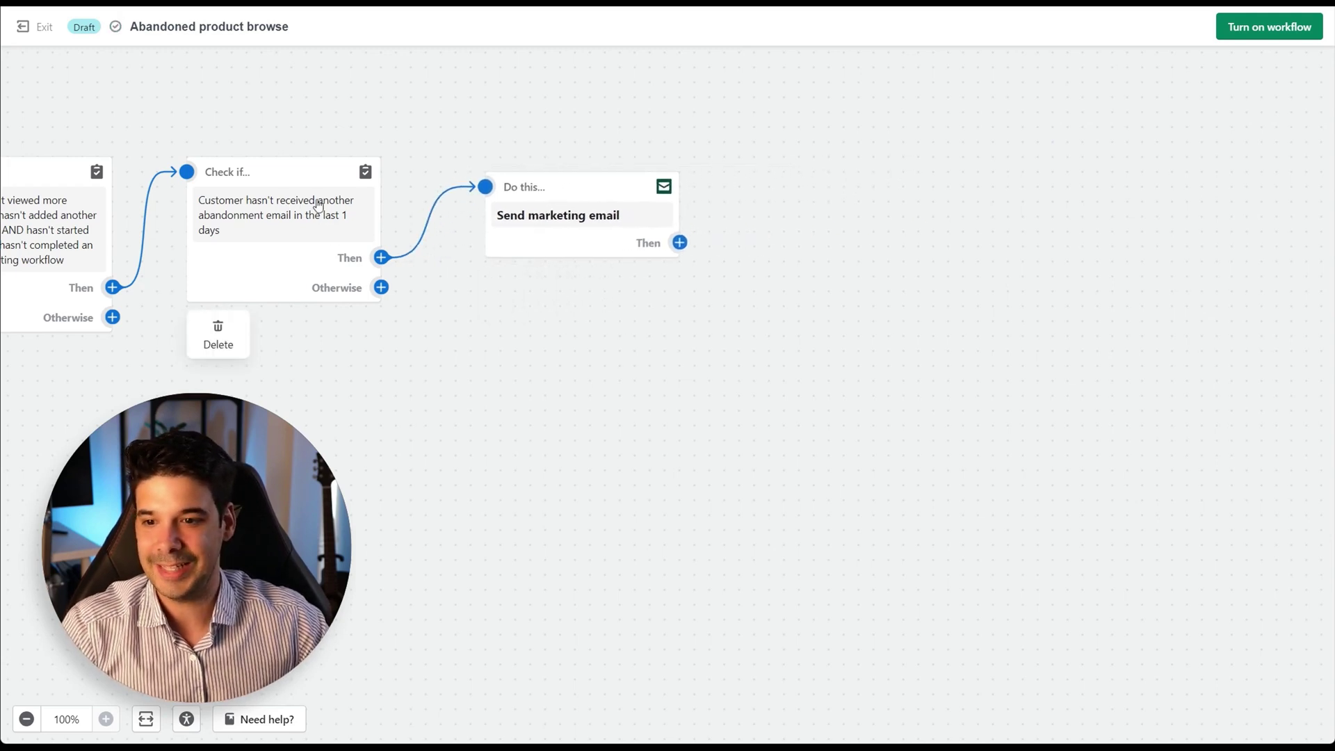
mouse_move(572, 243)
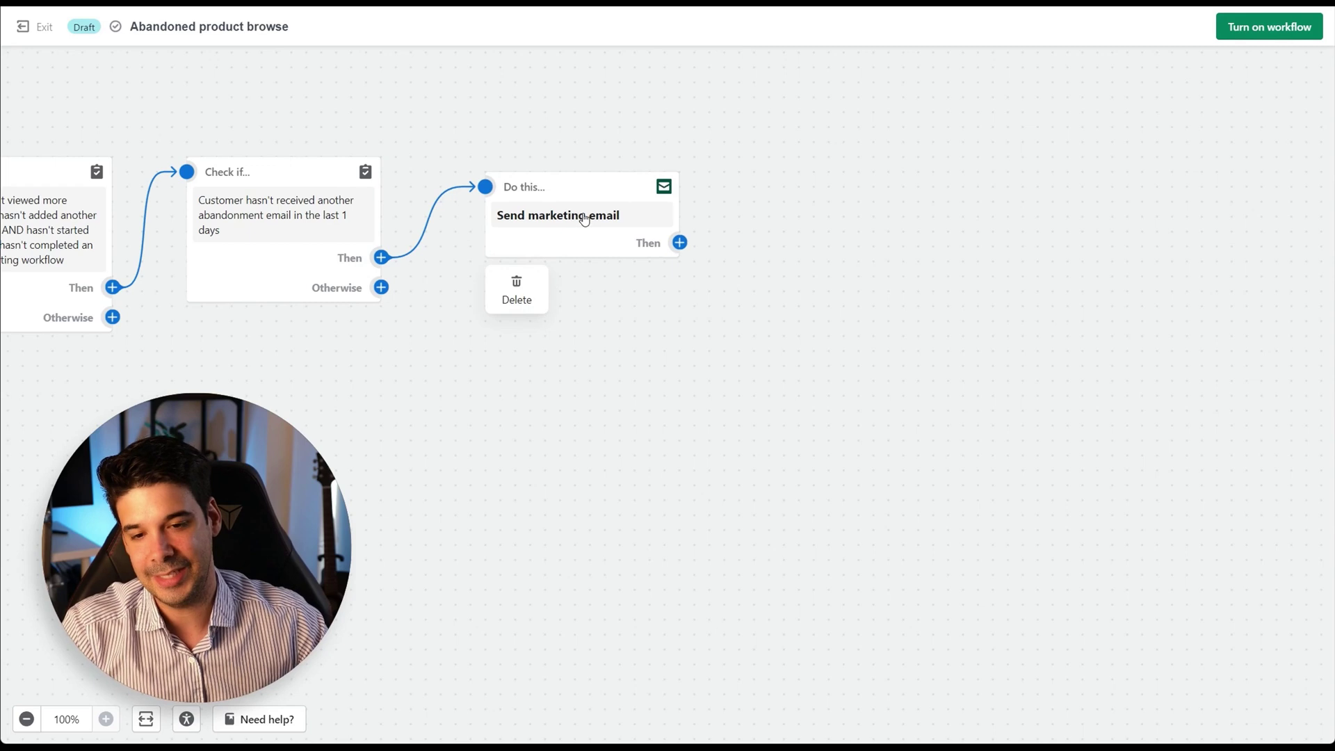
Open the Send marketing email action's email in the editor and review its Abandoned browse section, trending products and footer
click(584, 217)
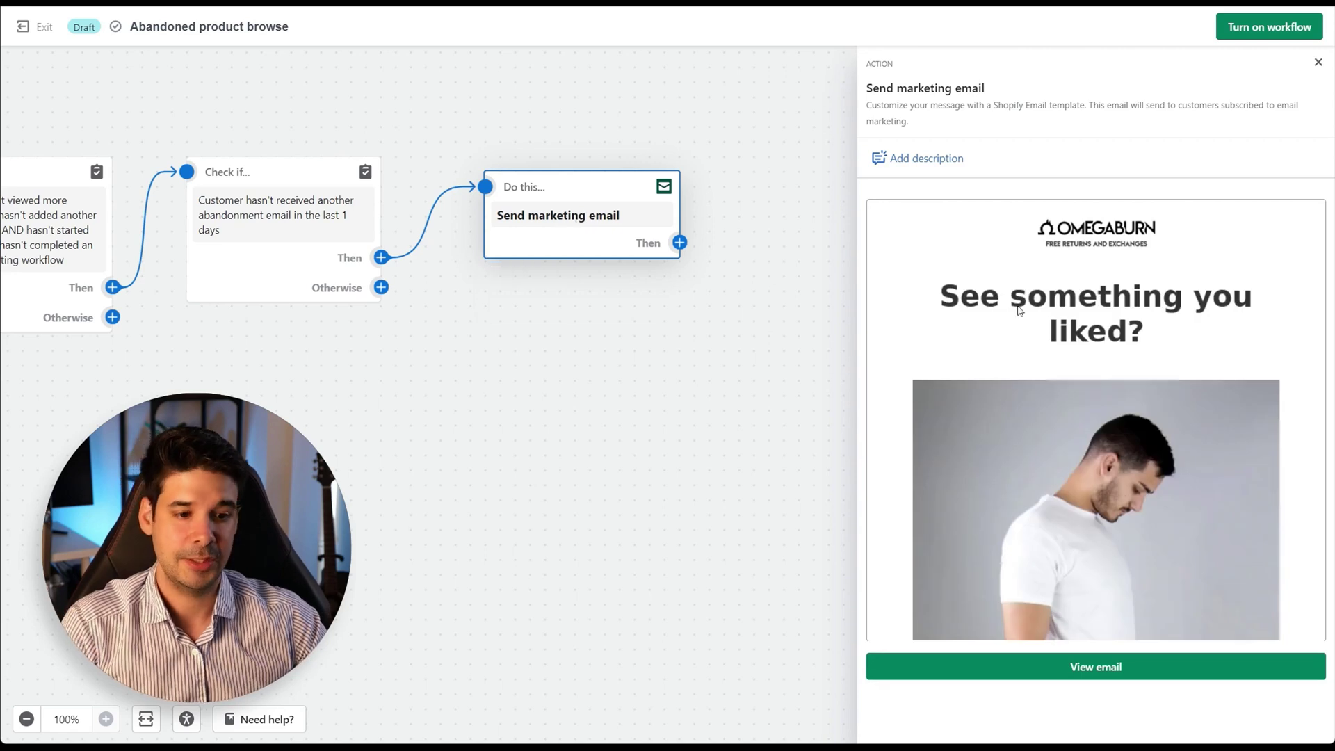
click(1141, 666)
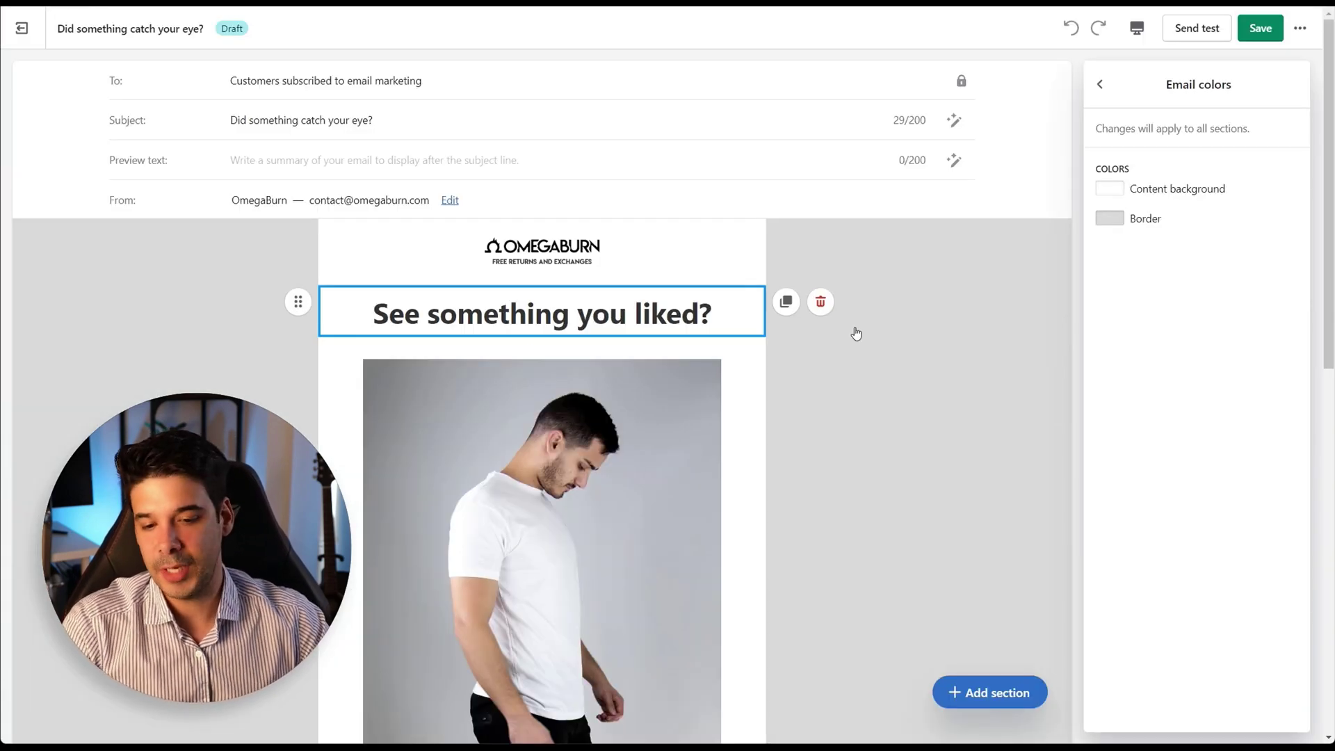
scroll(599, 459, down, 3)
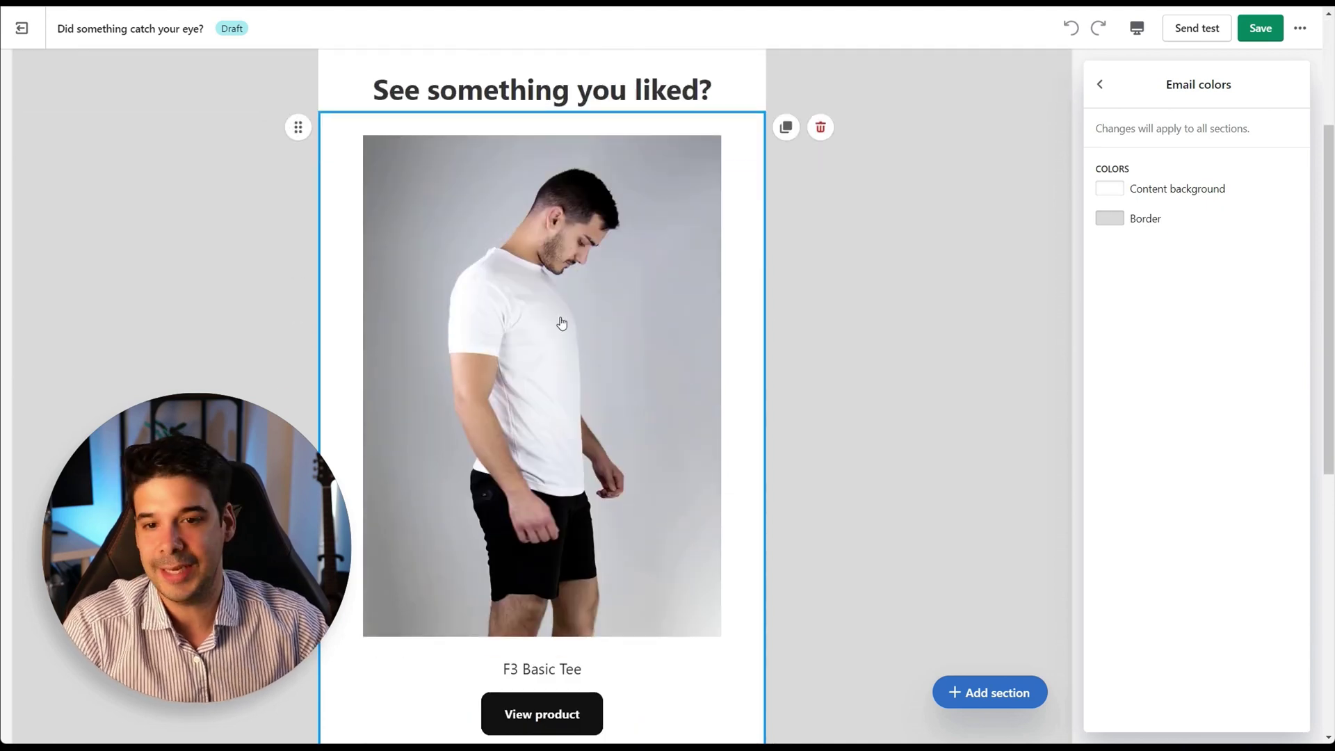
click(556, 392)
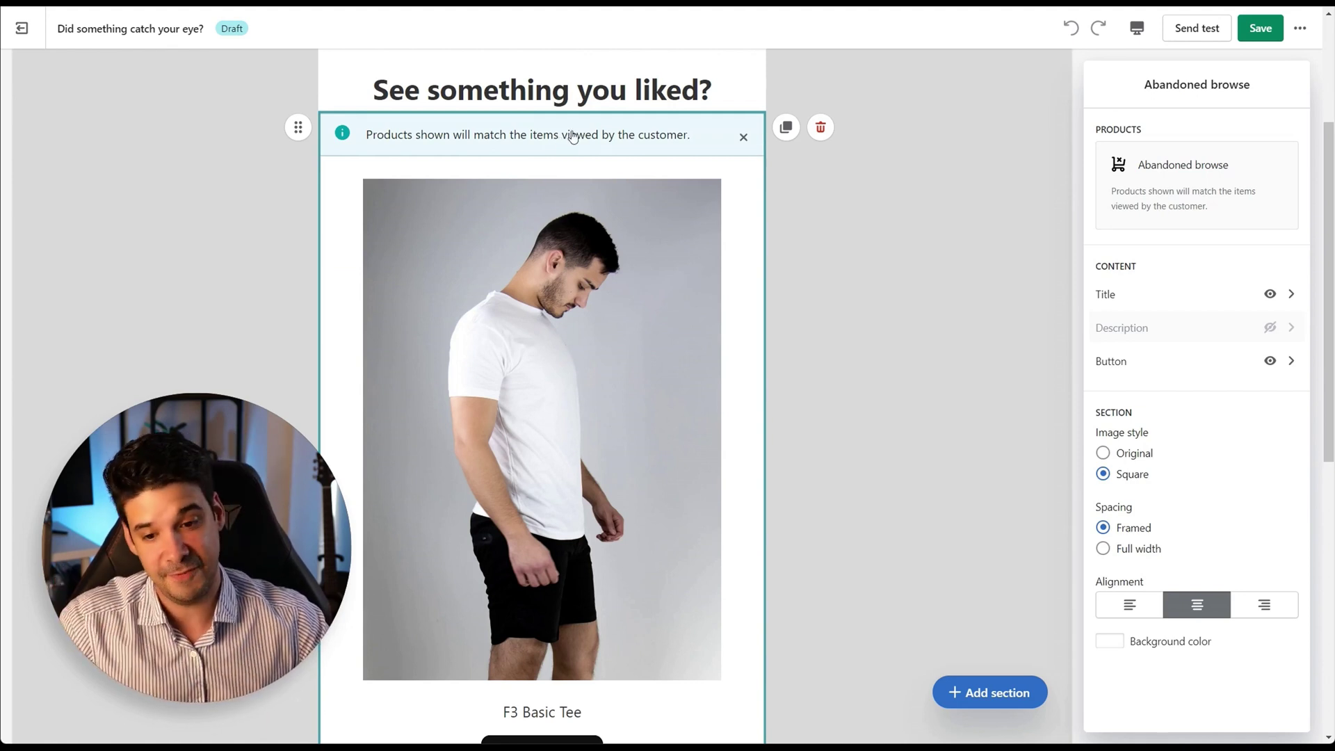
scroll(693, 313, down, 7)
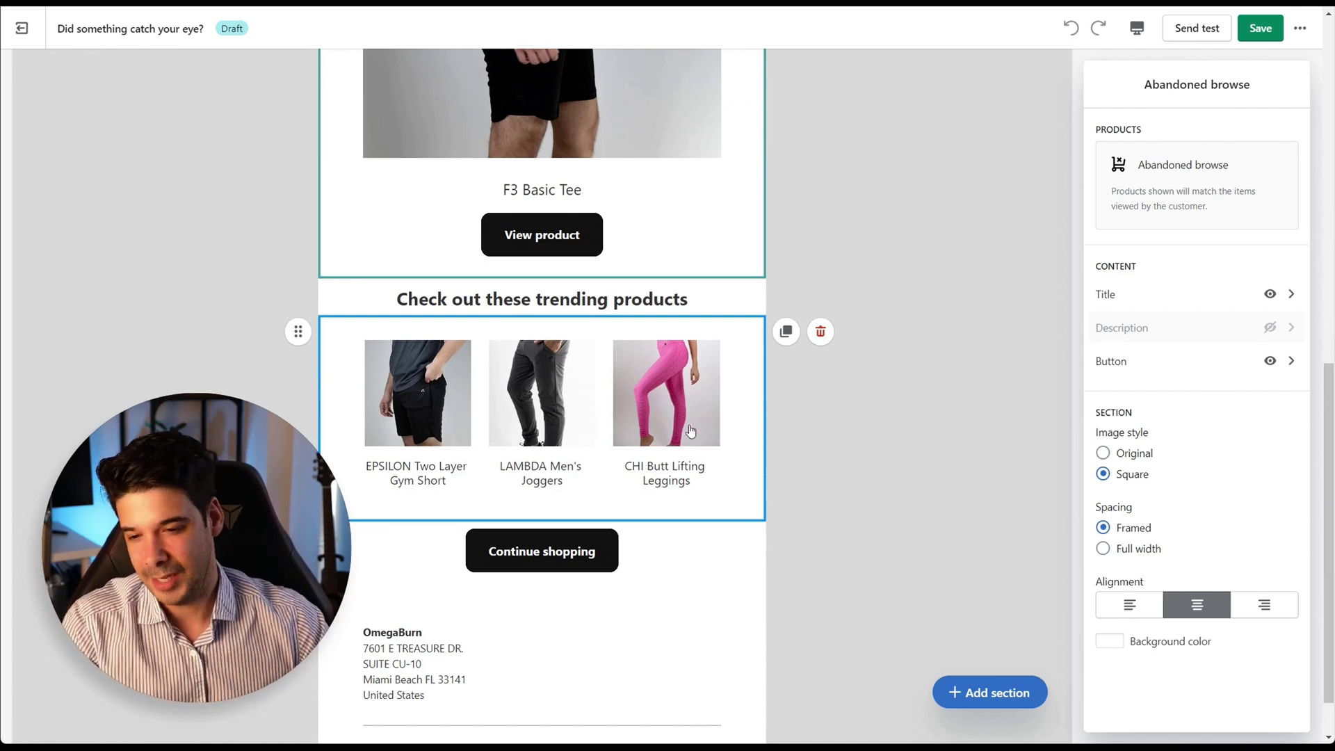
scroll(549, 334, down, 1)
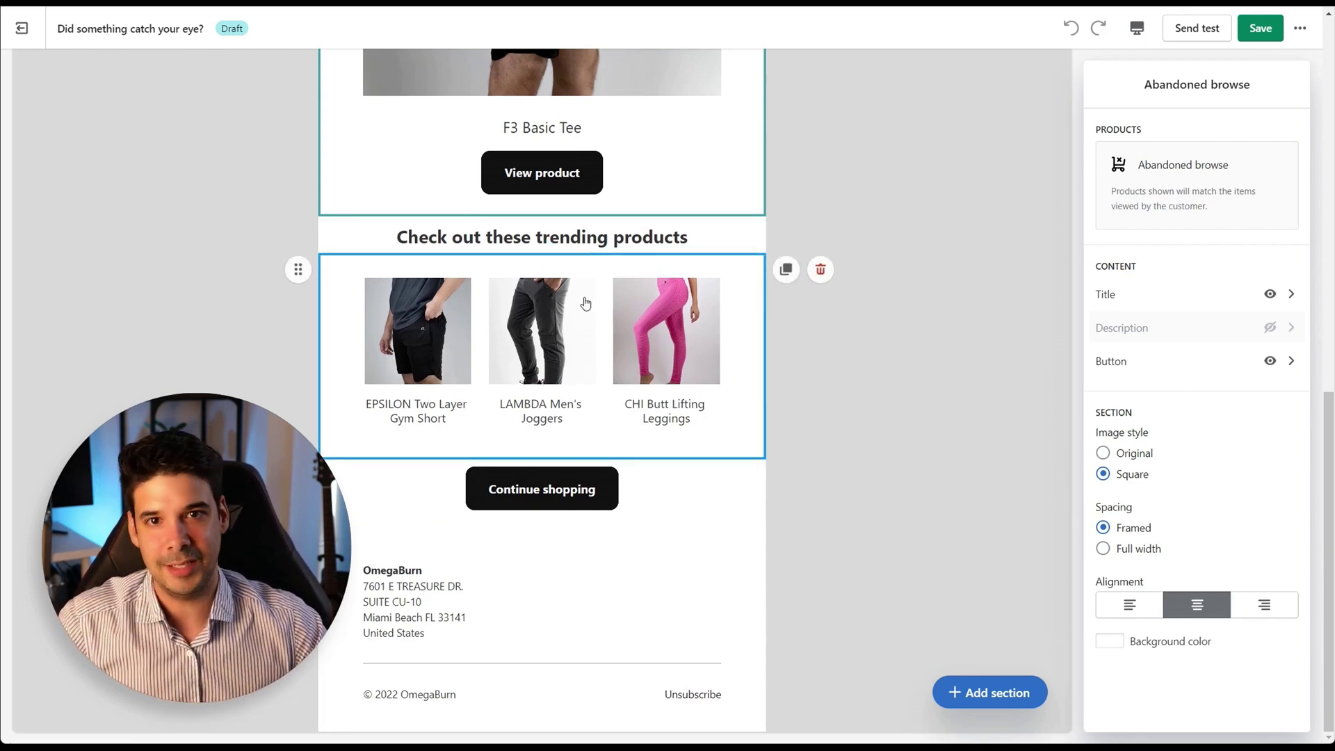
Add an Express checkout section for the ALPHA Set between the trending products heading and its product grid, and save the email
click(542, 253)
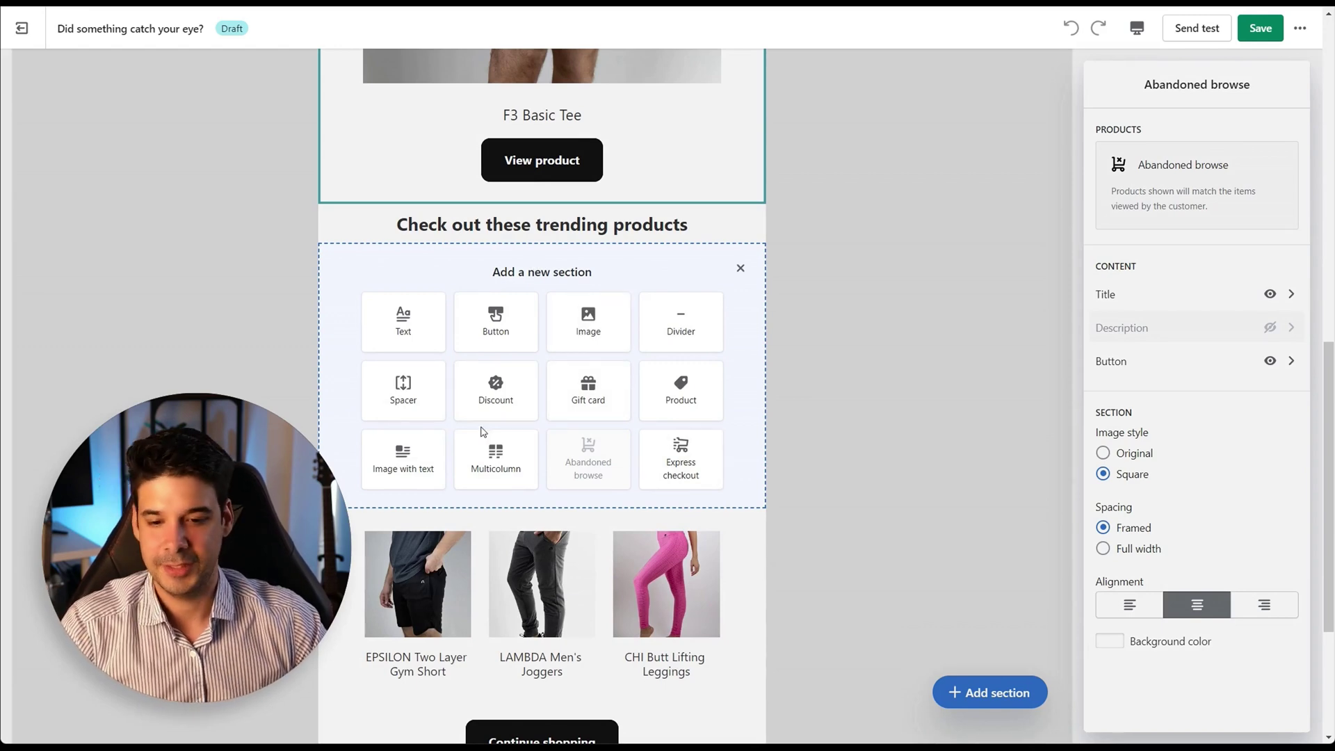
click(673, 471)
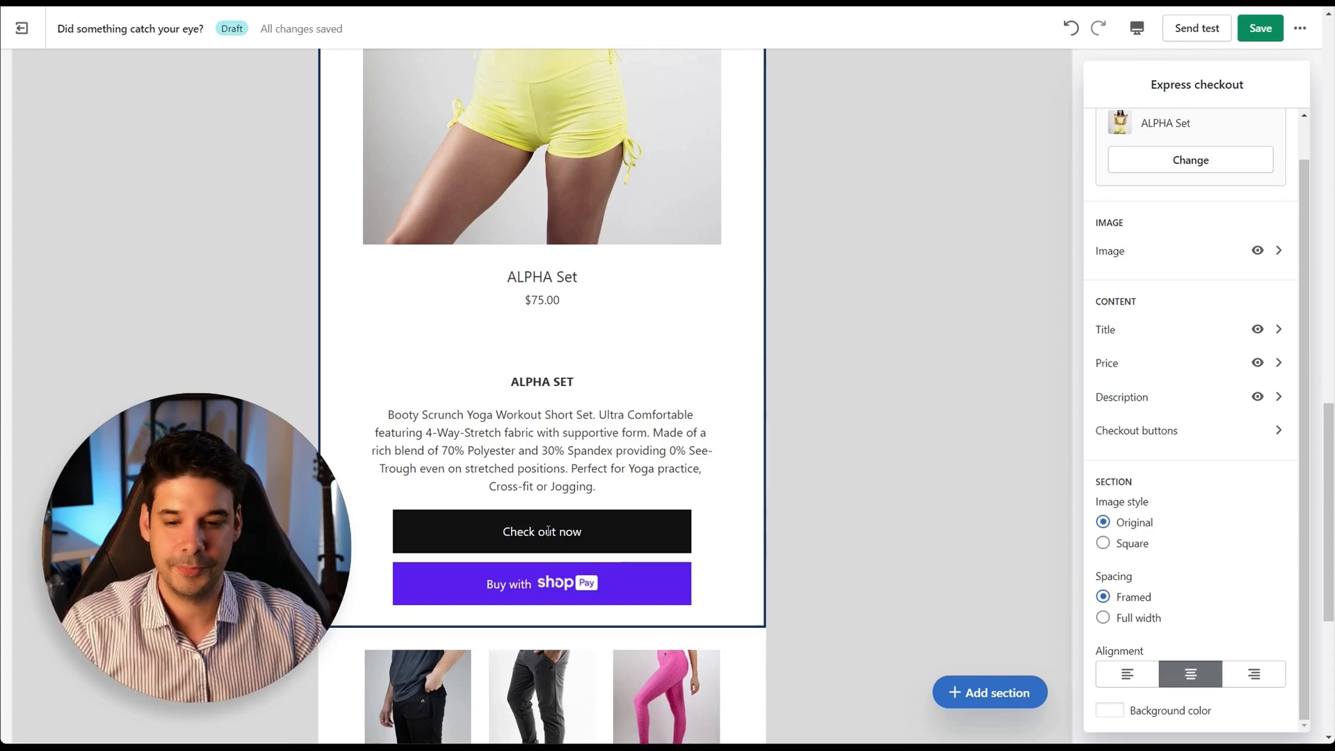
click(1259, 28)
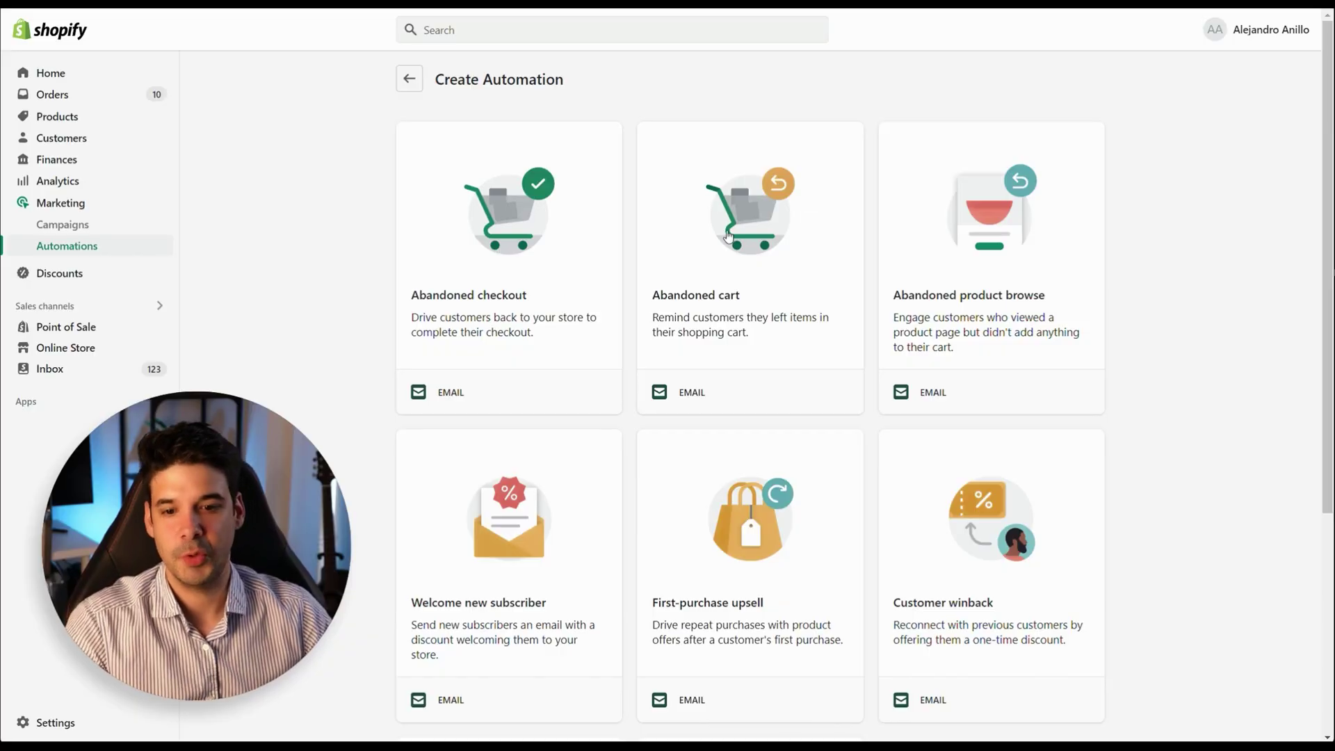
Choose the Abandoned cart automation template and open its workflow for editing
click(753, 248)
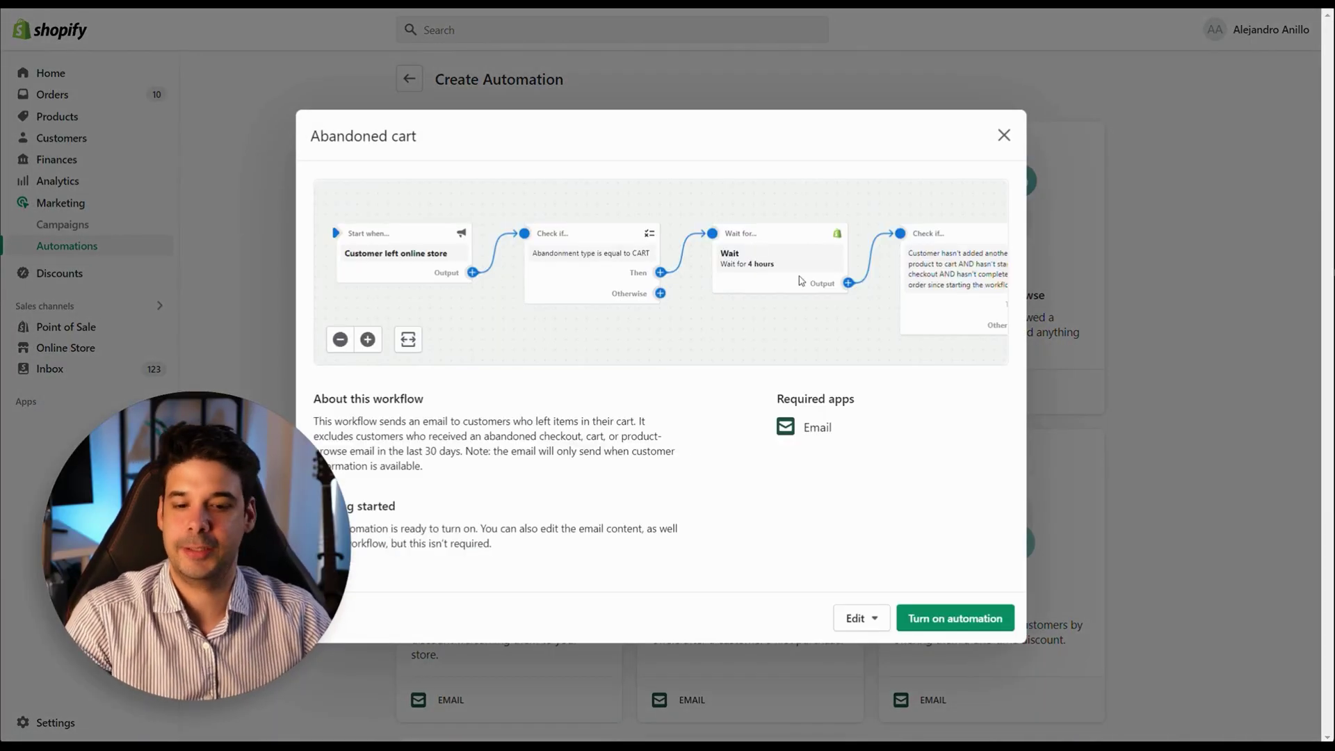
click(863, 619)
click(850, 687)
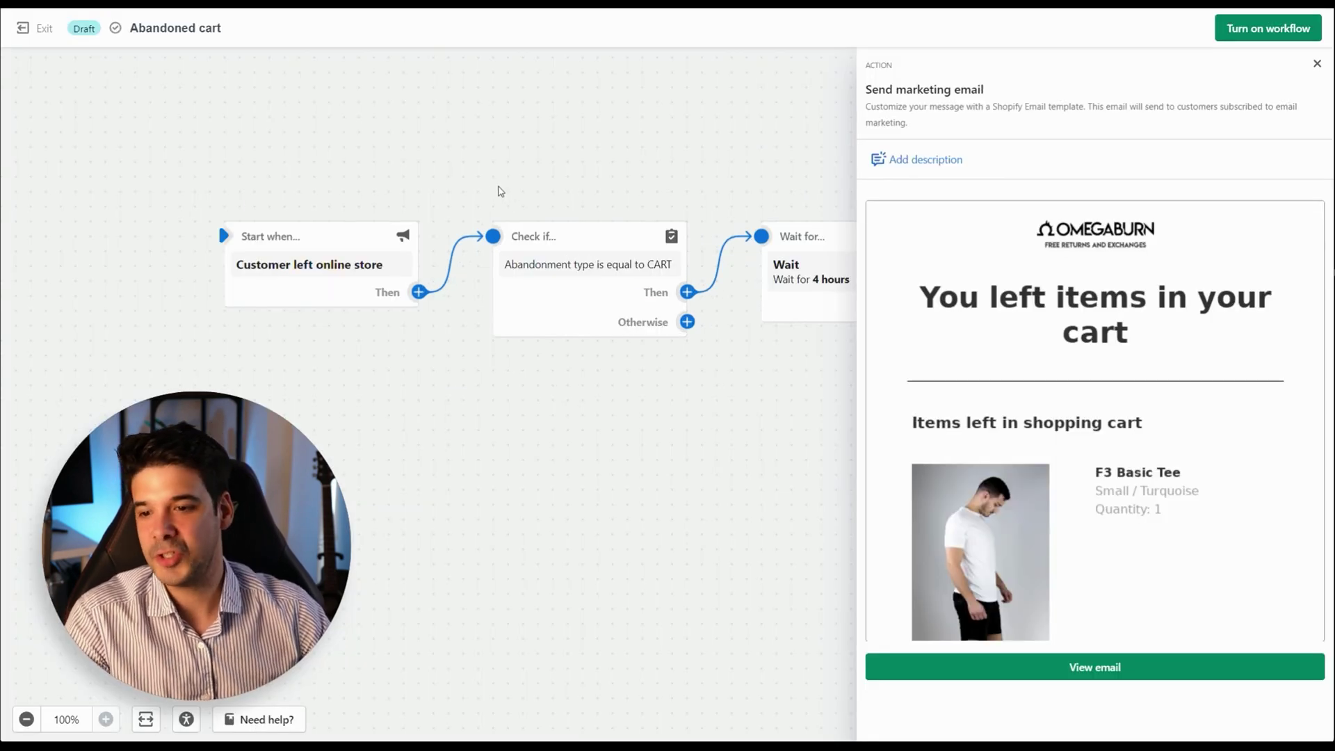
Review the online store trigger and the abandonment type condition, including the other abandonment types it offers
mouse_move(335, 251)
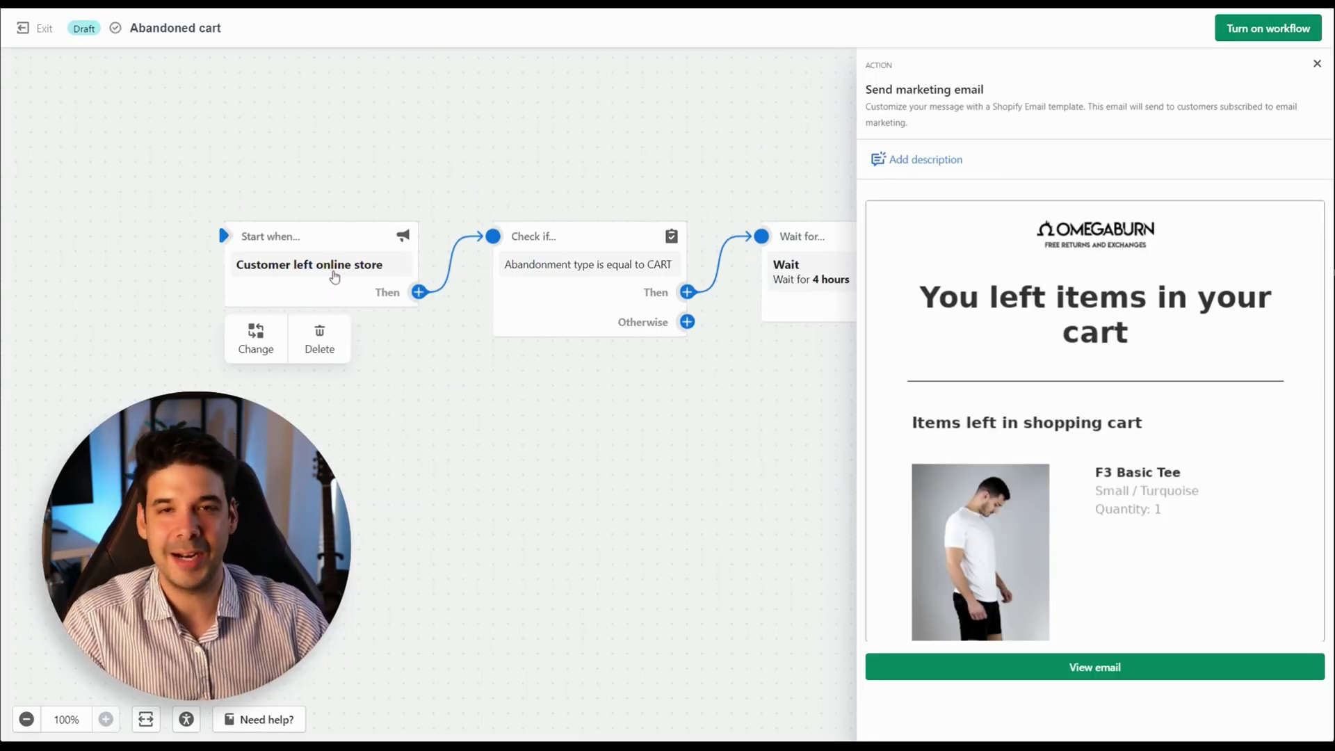
drag(620, 162, 511, 166)
click(479, 280)
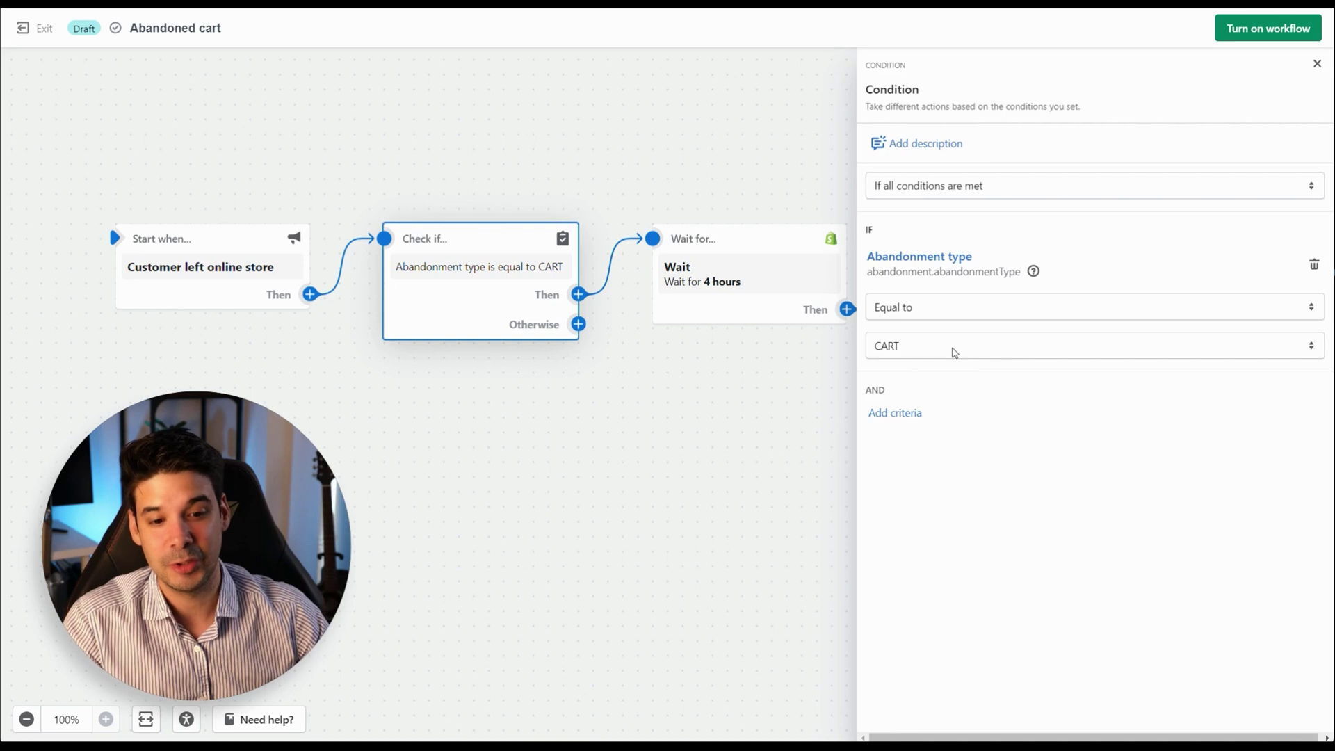
click(955, 352)
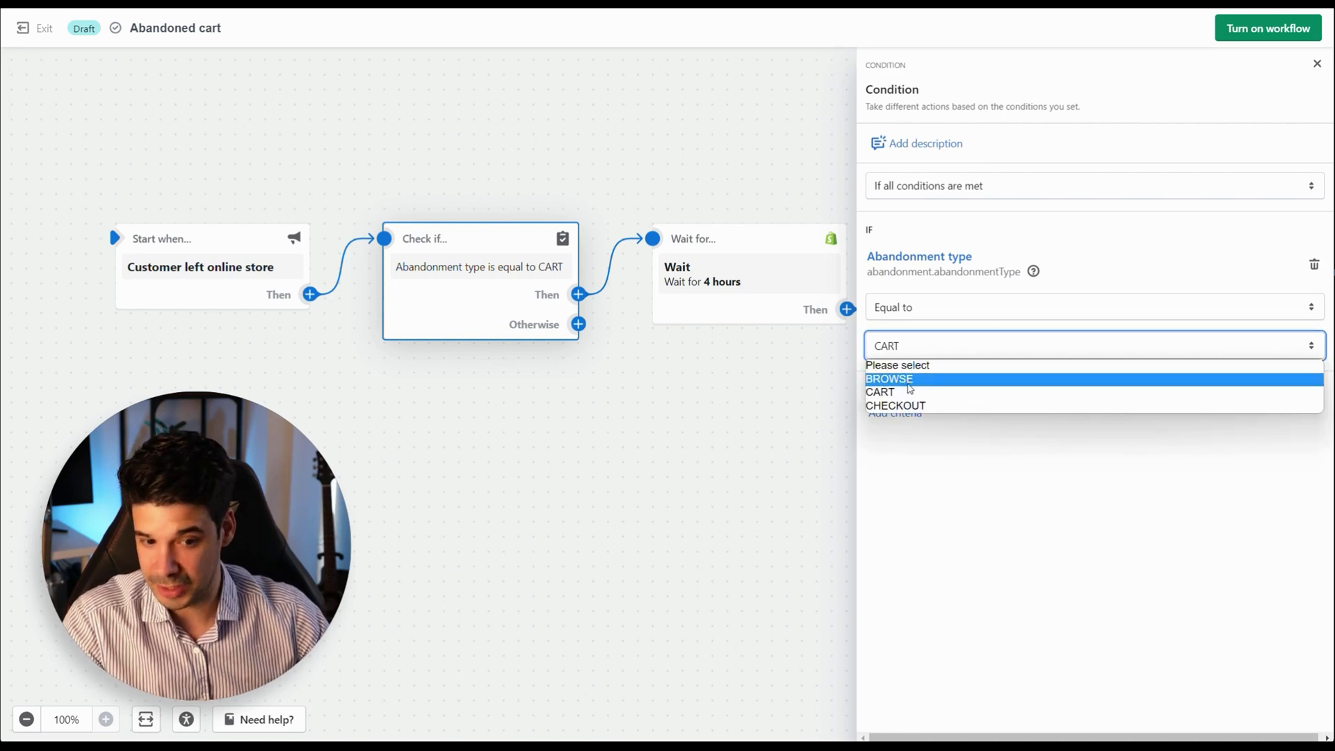
click(755, 381)
click(755, 380)
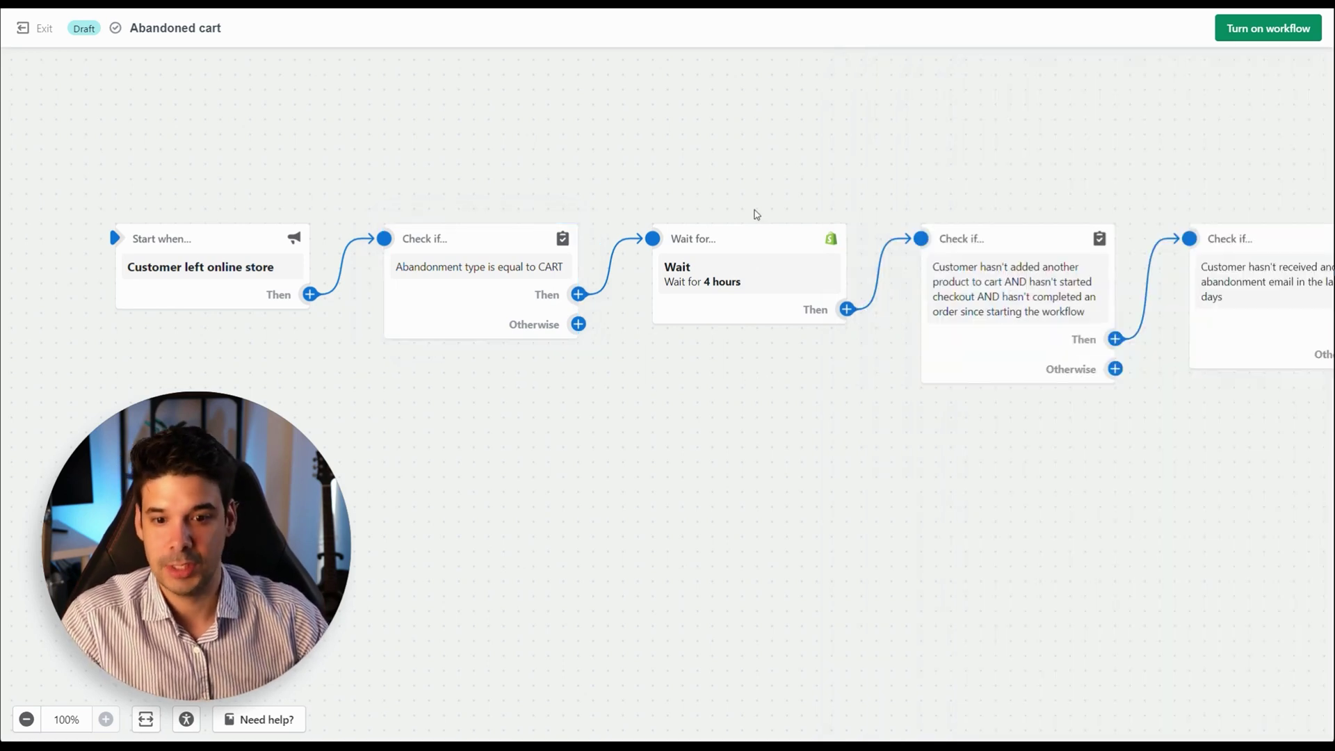
Set the Wait step after the abandonment type condition to 1 hour
mouse_move(512, 314)
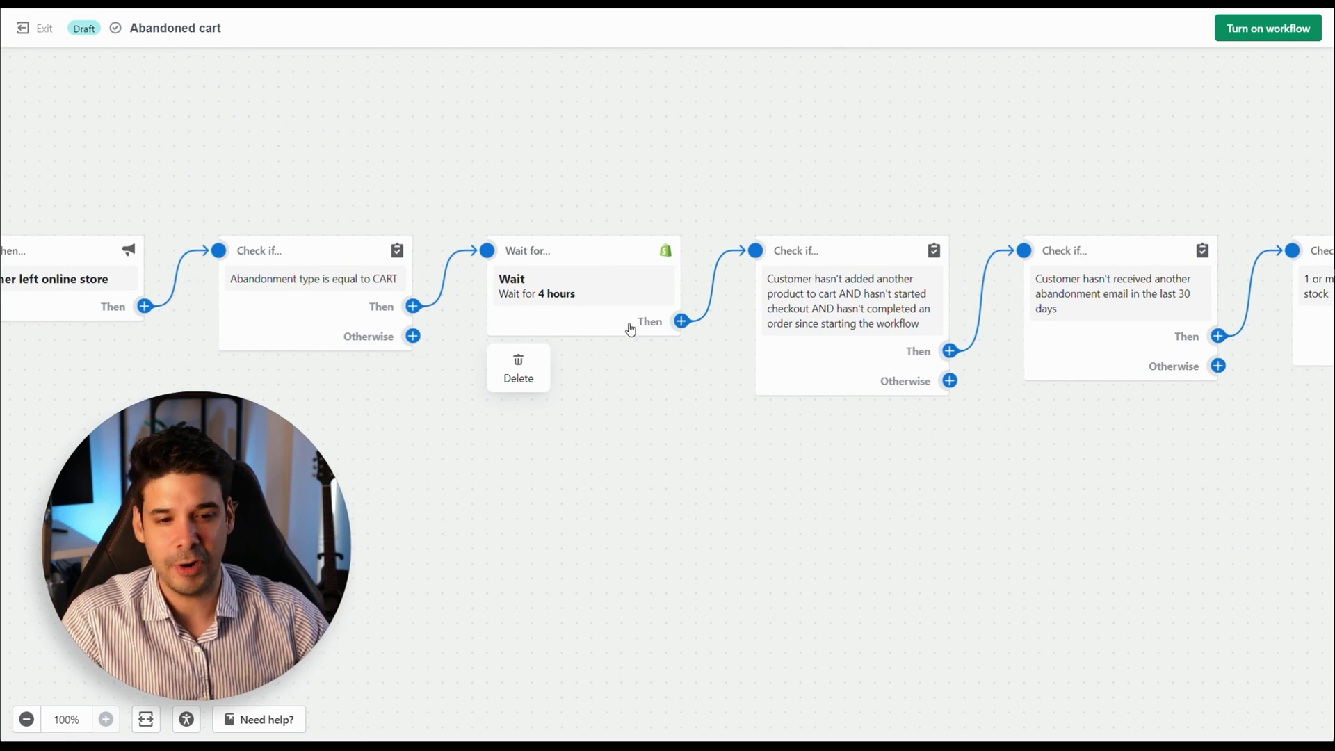
click(558, 296)
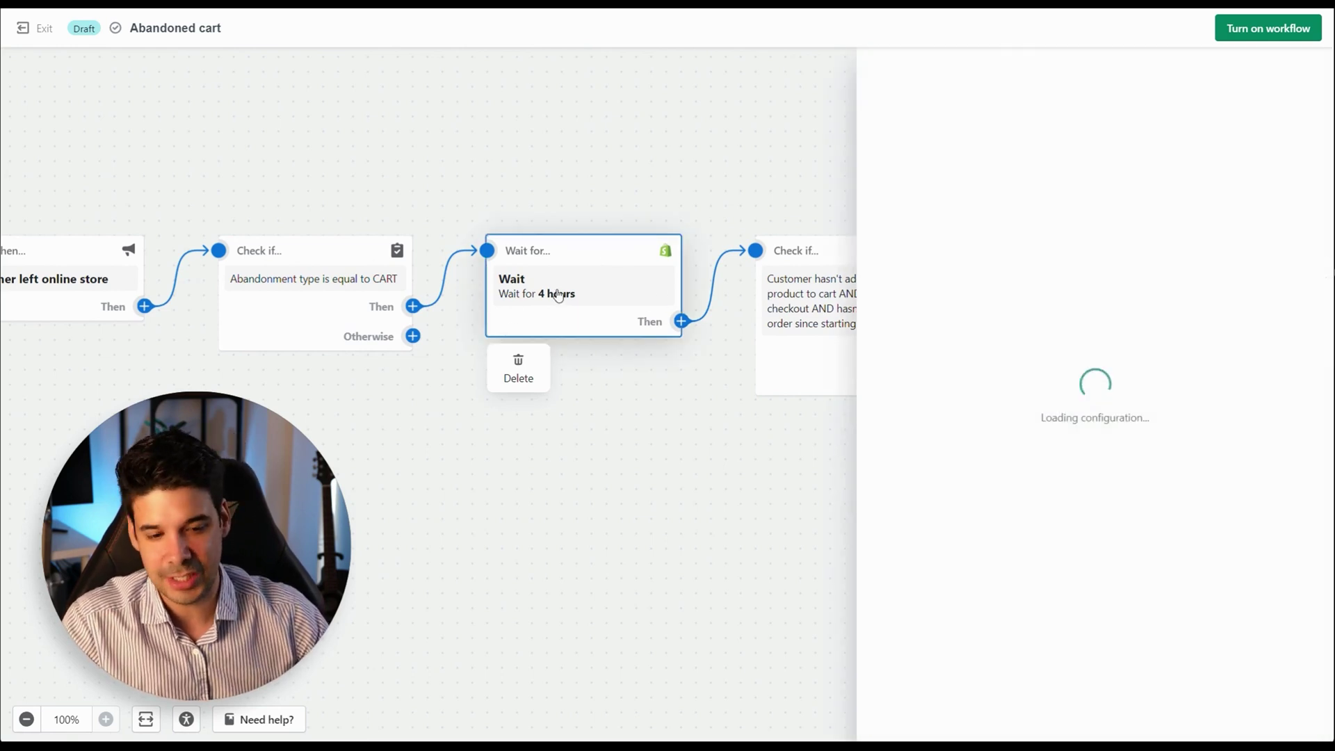
mouse_move(711, 267)
click(882, 203)
double_click(878, 203)
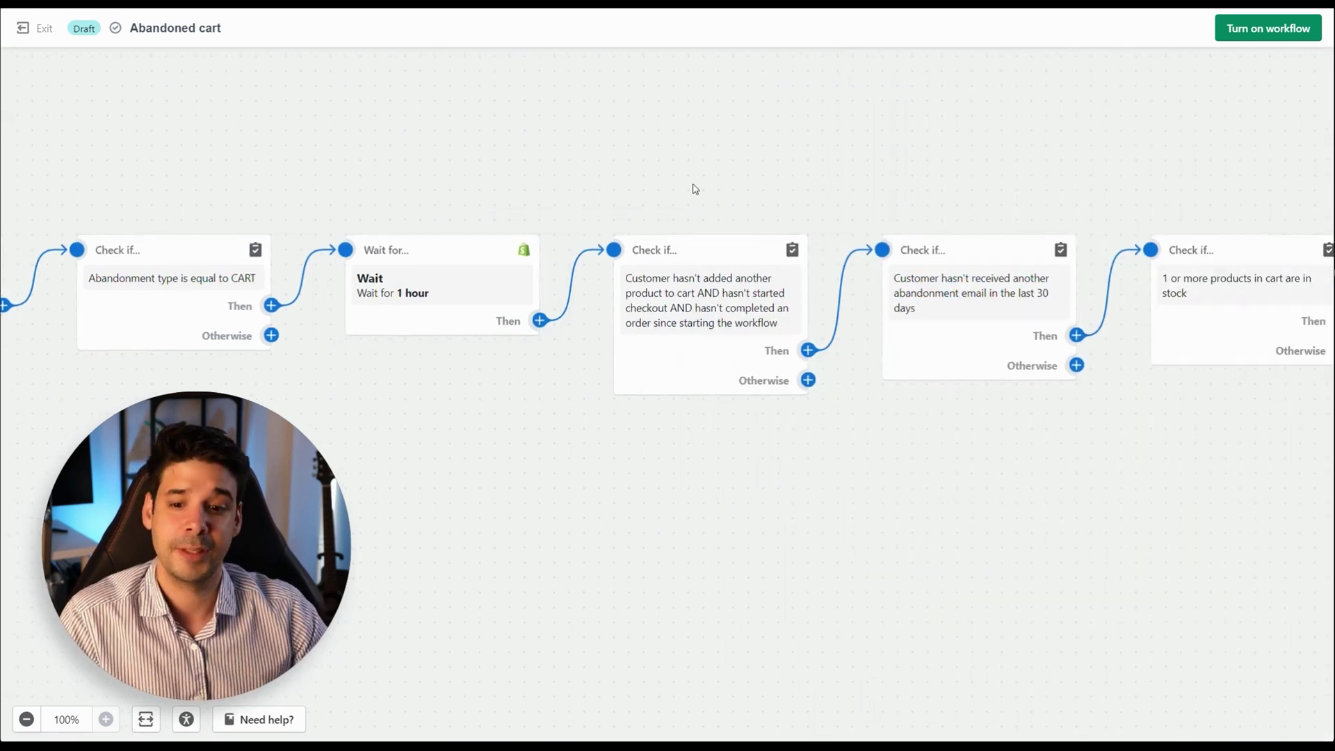
Review the criteria of the condition on further carts, checkouts and orders since the workflow started
scroll(616, 299, right, 3)
click(616, 299)
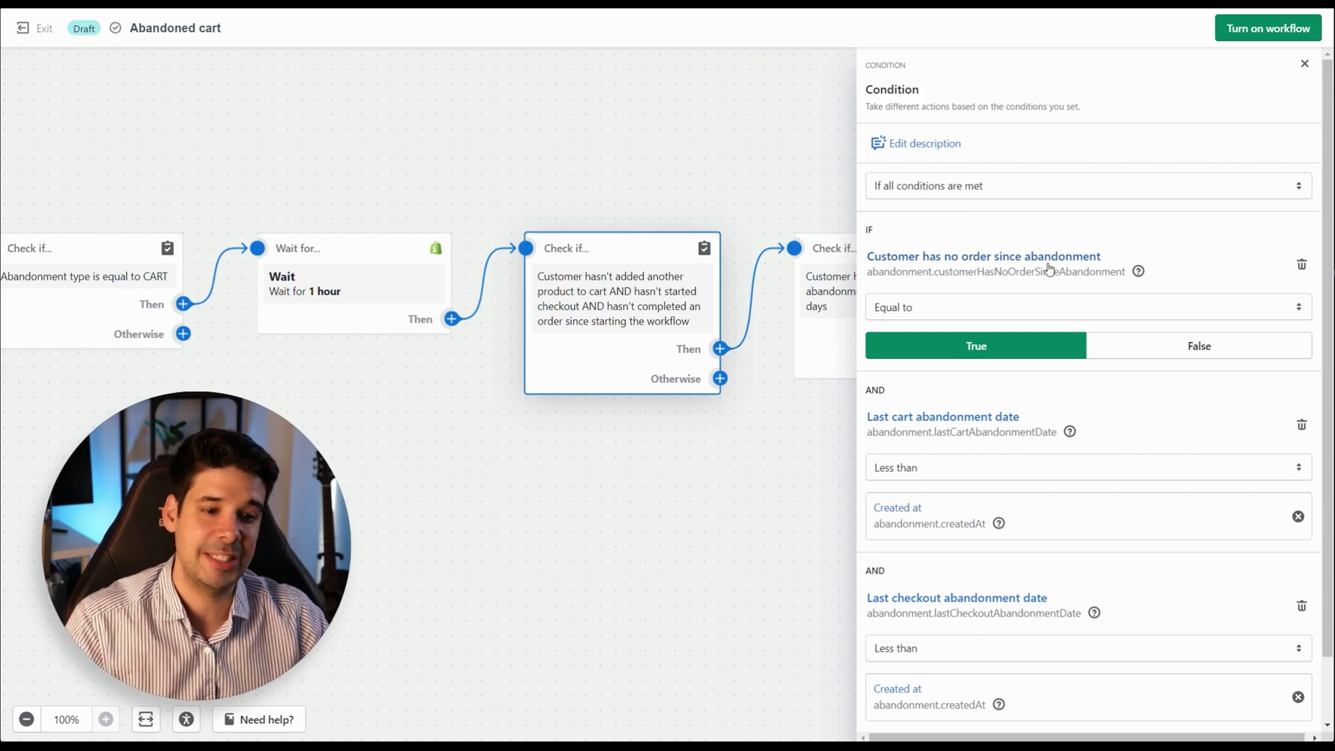
scroll(1062, 416, down, 1)
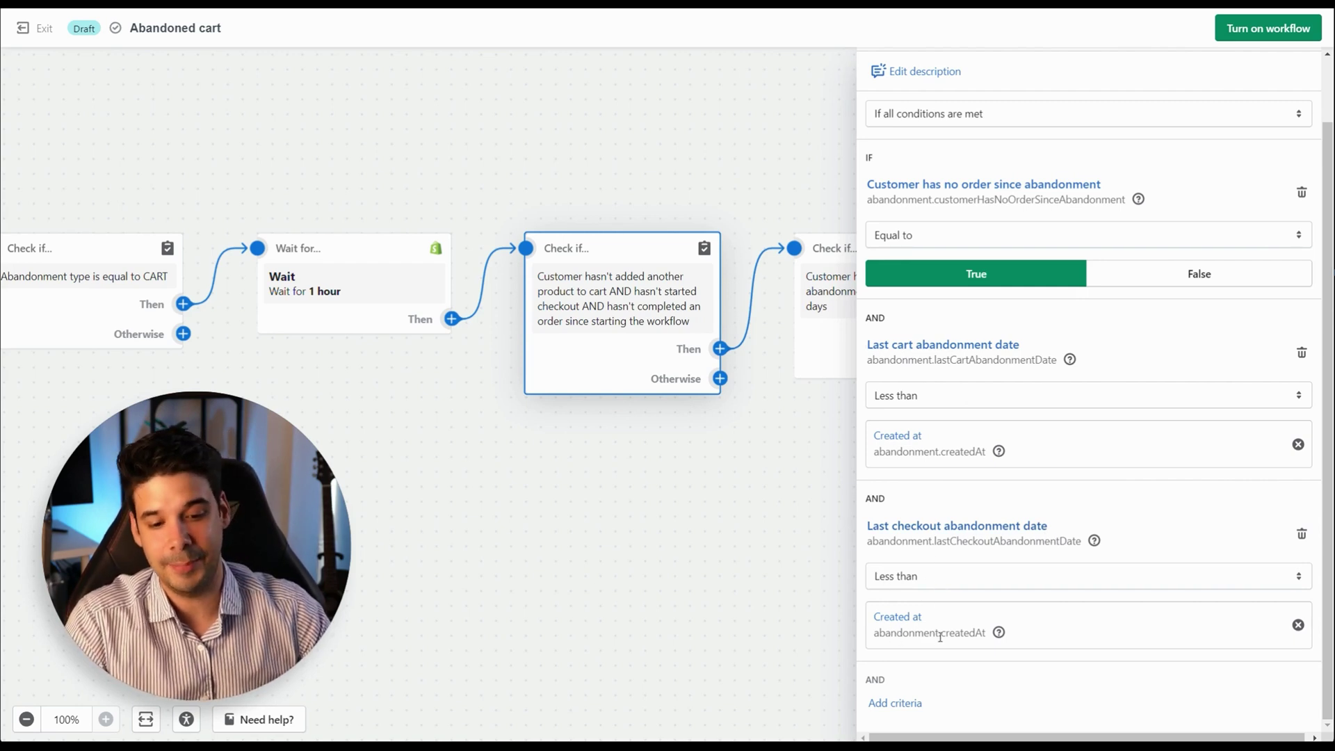
click(756, 537)
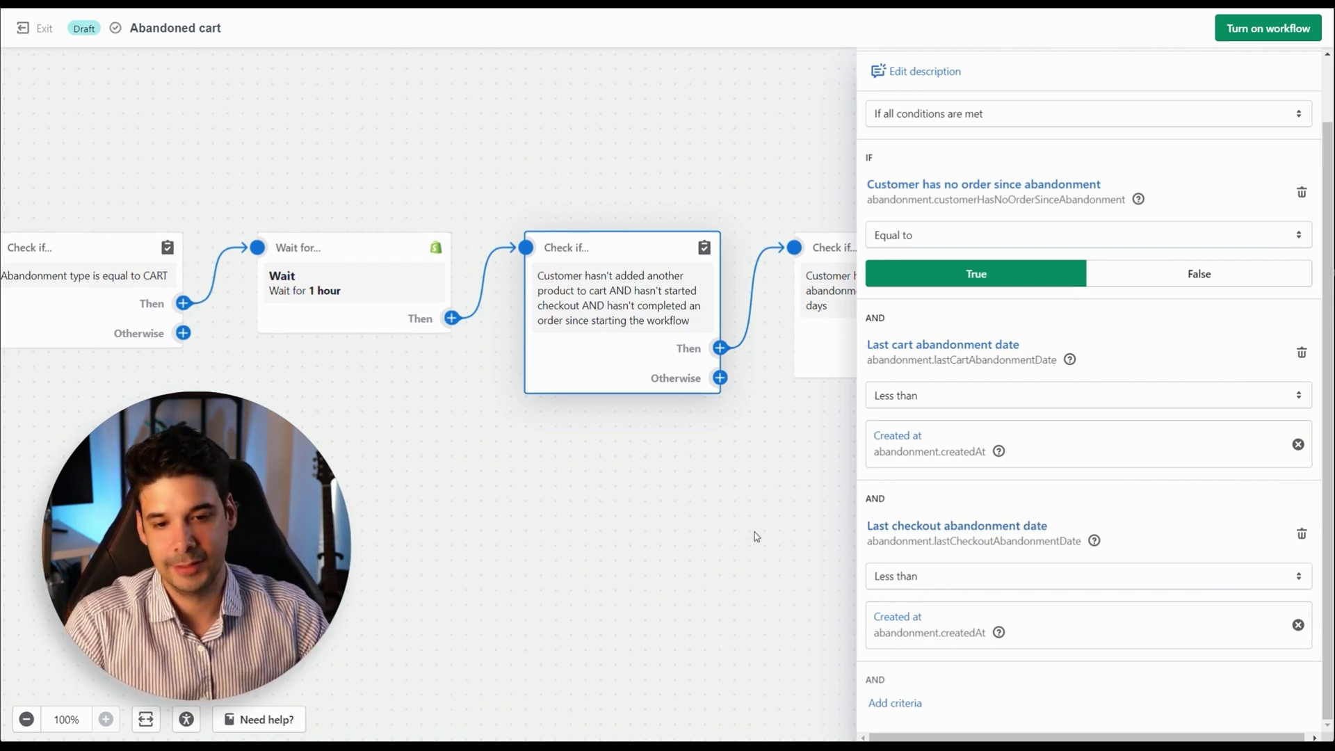
scroll(873, 388, down, 2)
scroll(874, 387, right, 4)
Set the number of days to 1 in the condition that checks for another recent abandonment email
mouse_move(685, 234)
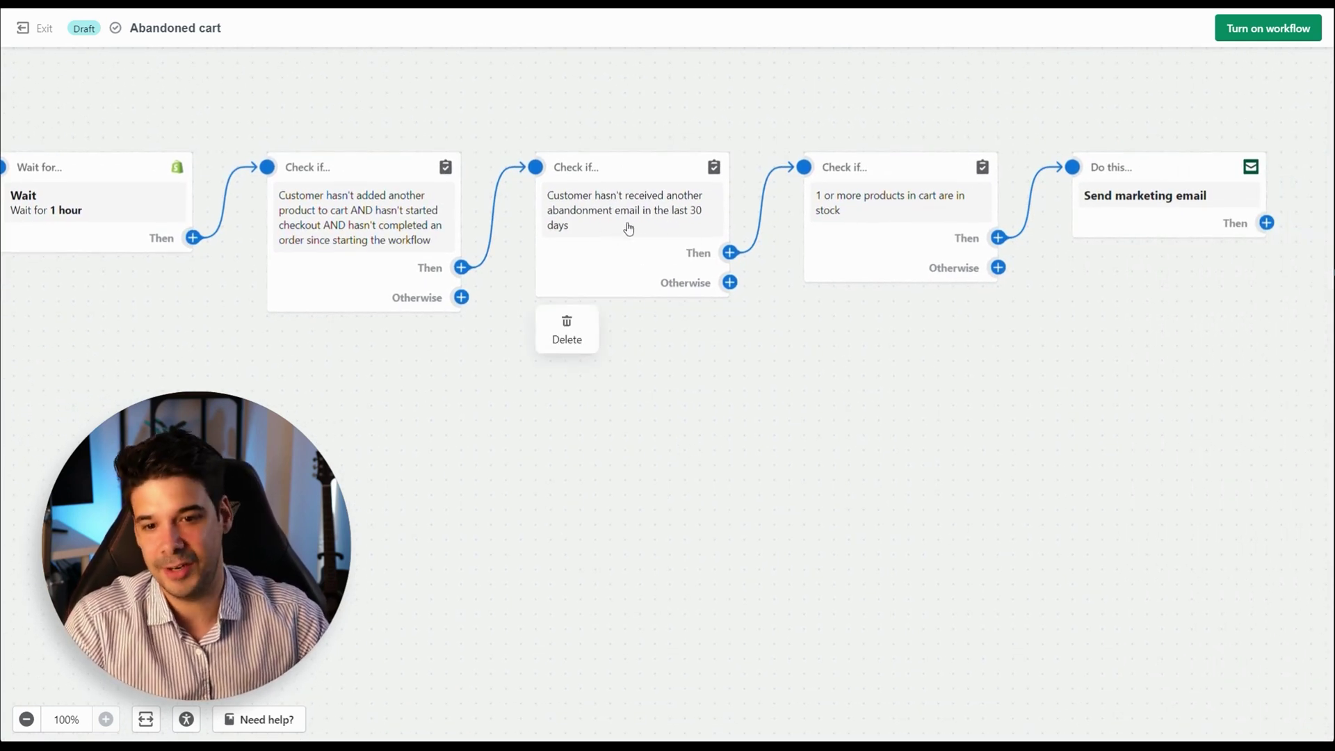
click(666, 221)
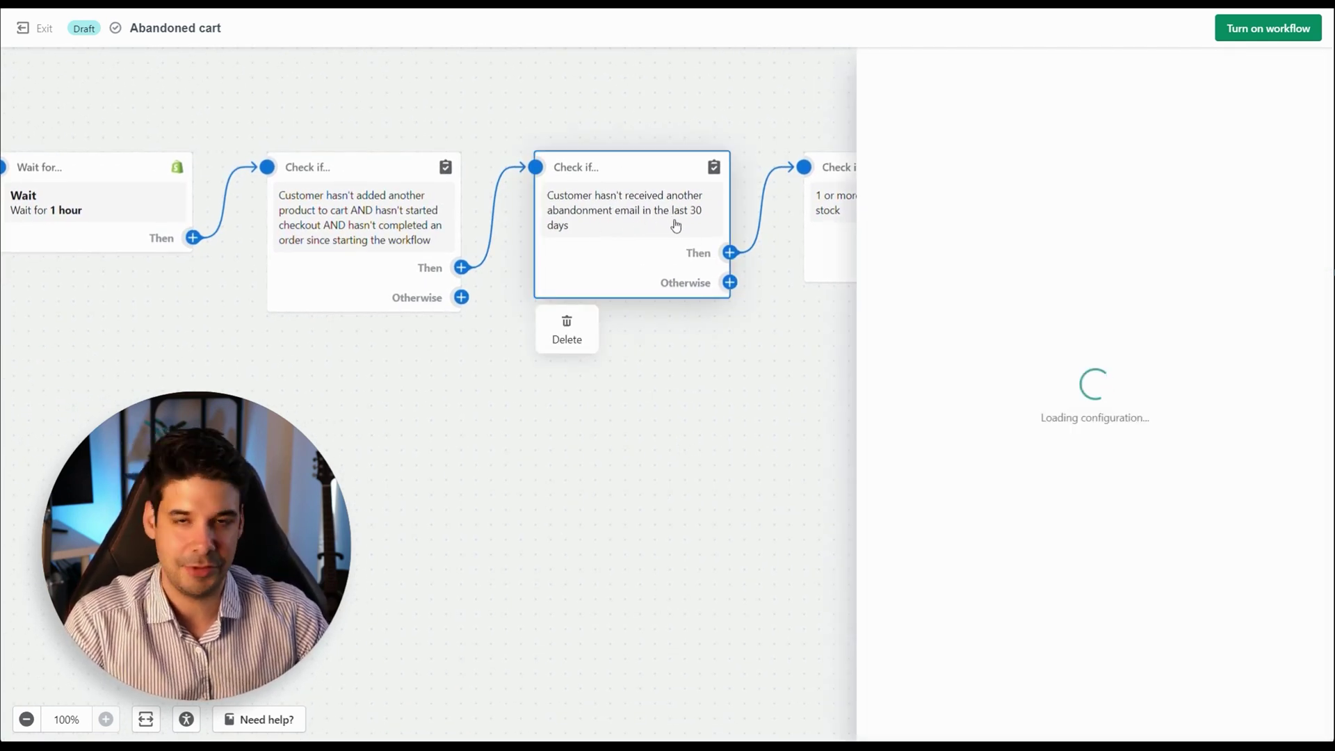
click(890, 363)
key(BackSpace)
text(1)
click(813, 372)
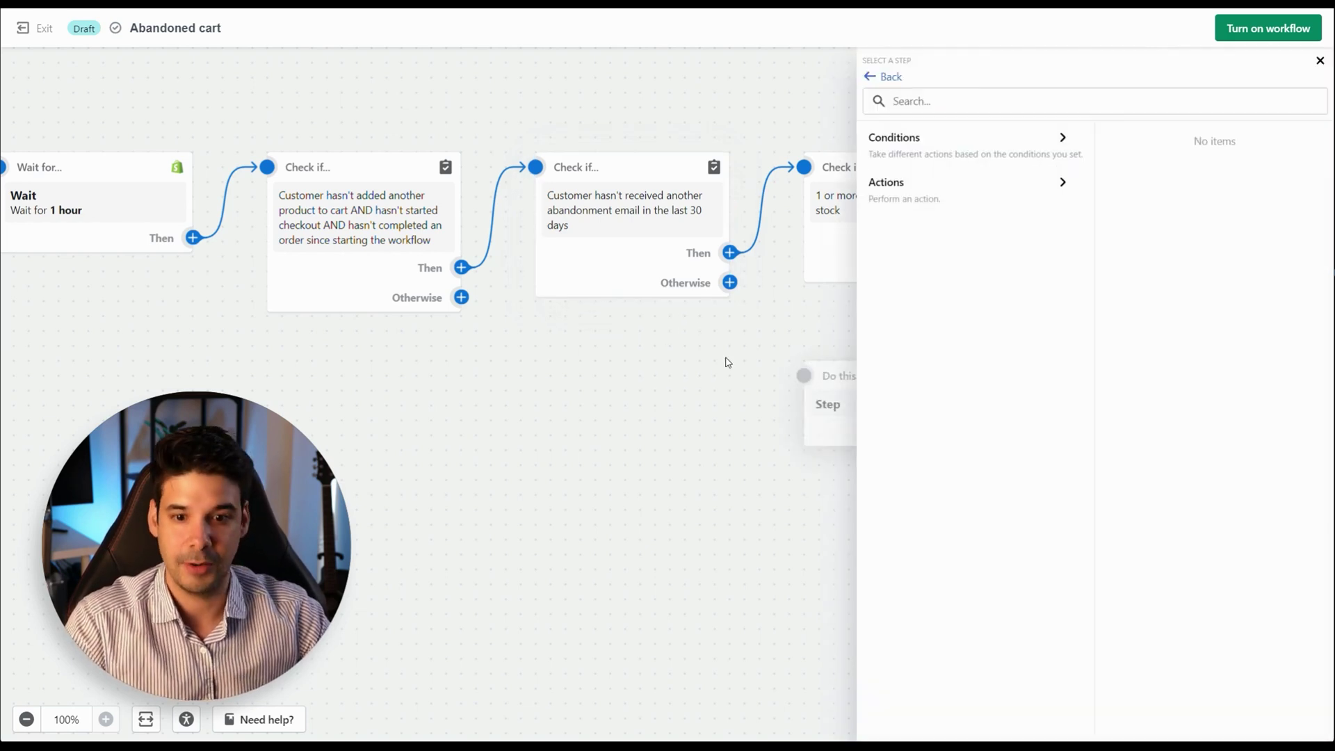
click(727, 362)
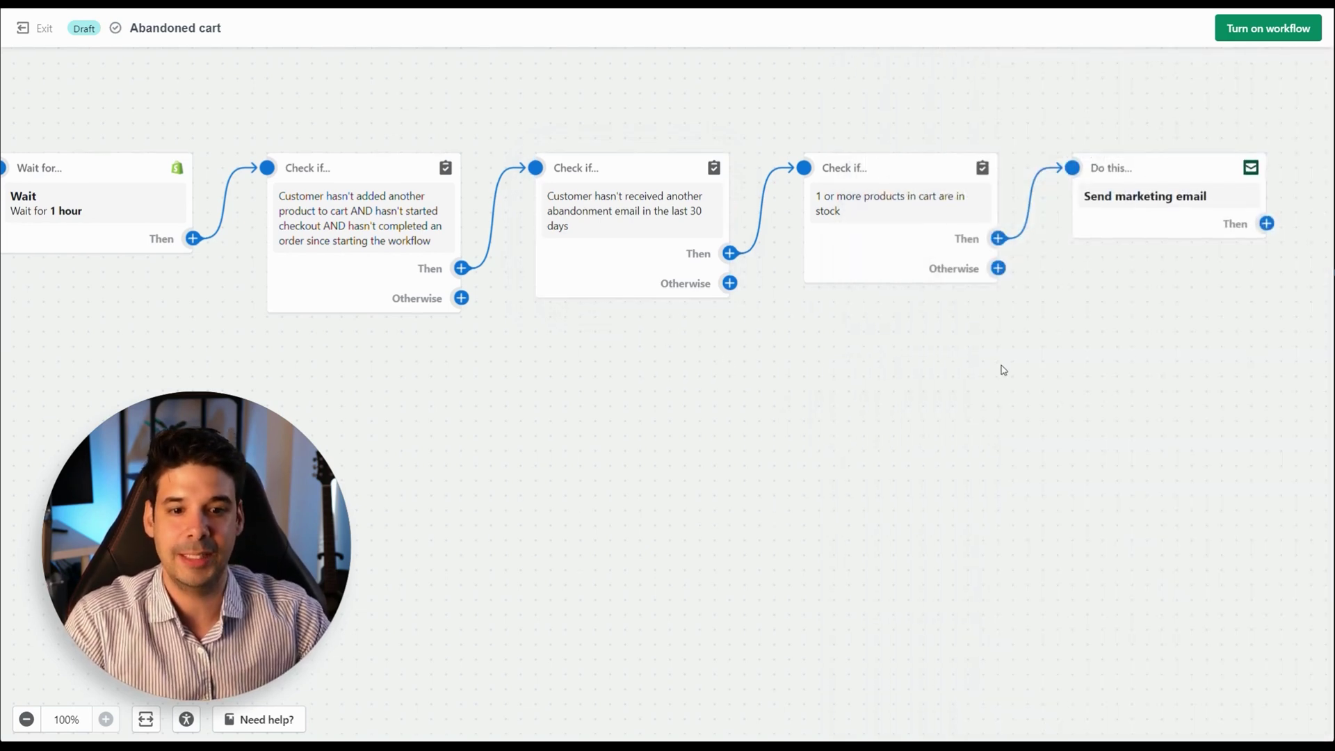
Delete the products in stock condition and connect the abandonment email condition's Then output to Send marketing email
drag(932, 278, 762, 289)
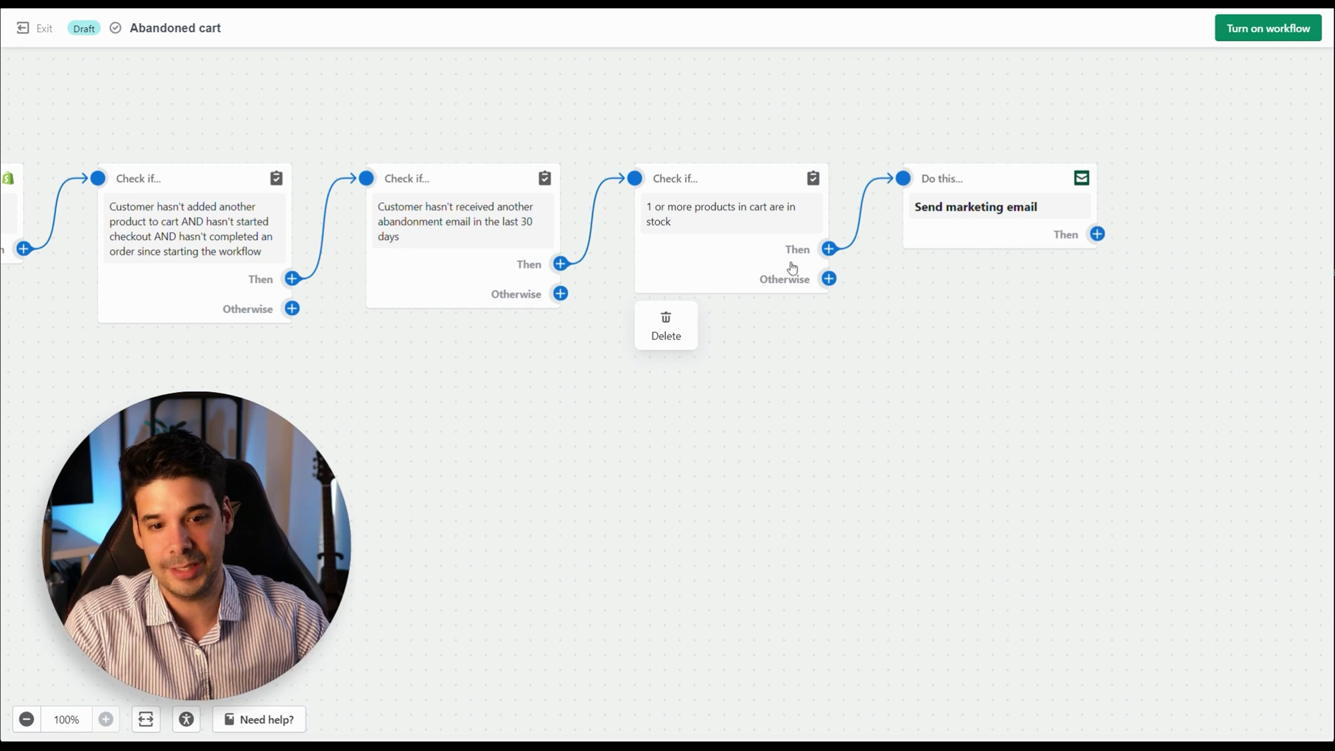
click(669, 333)
click(852, 429)
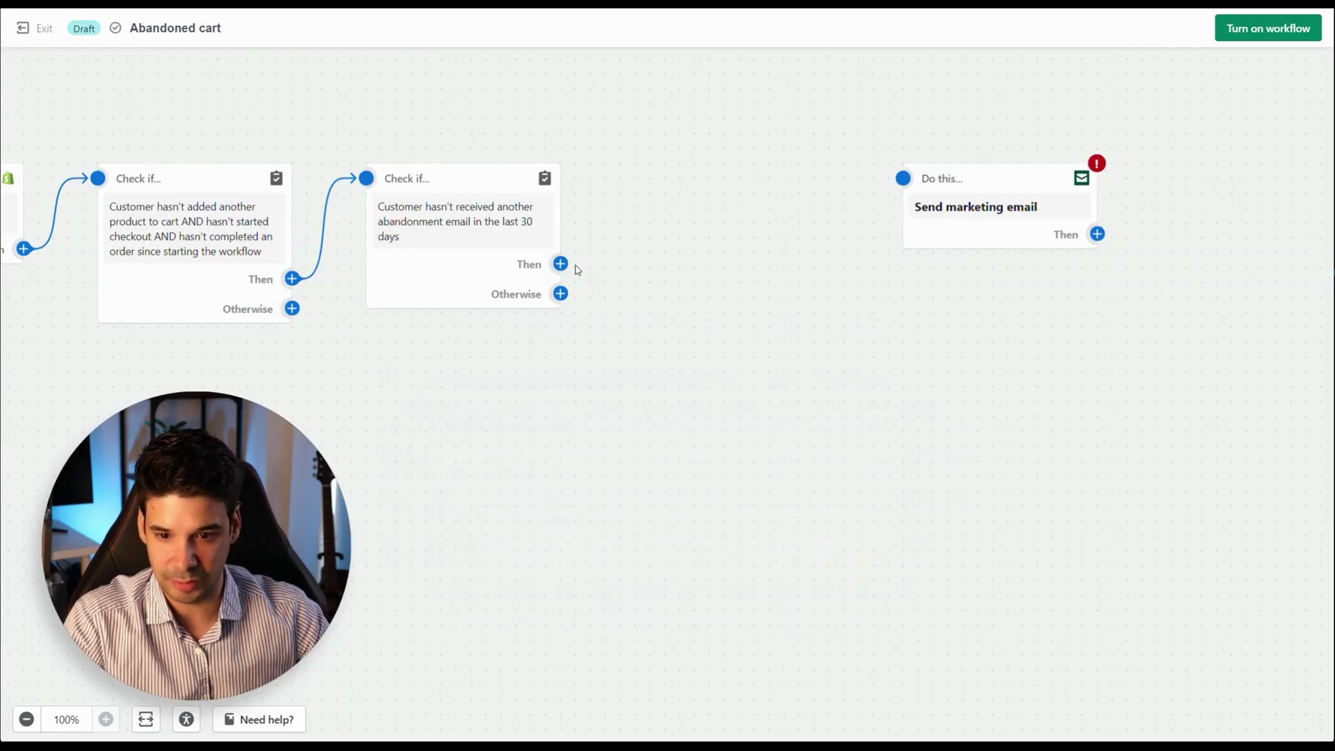
mouse_move(560, 263)
mouse_down()
mouse_move(790, 229)
mouse_move(905, 182)
mouse_move(681, 209)
mouse_up()
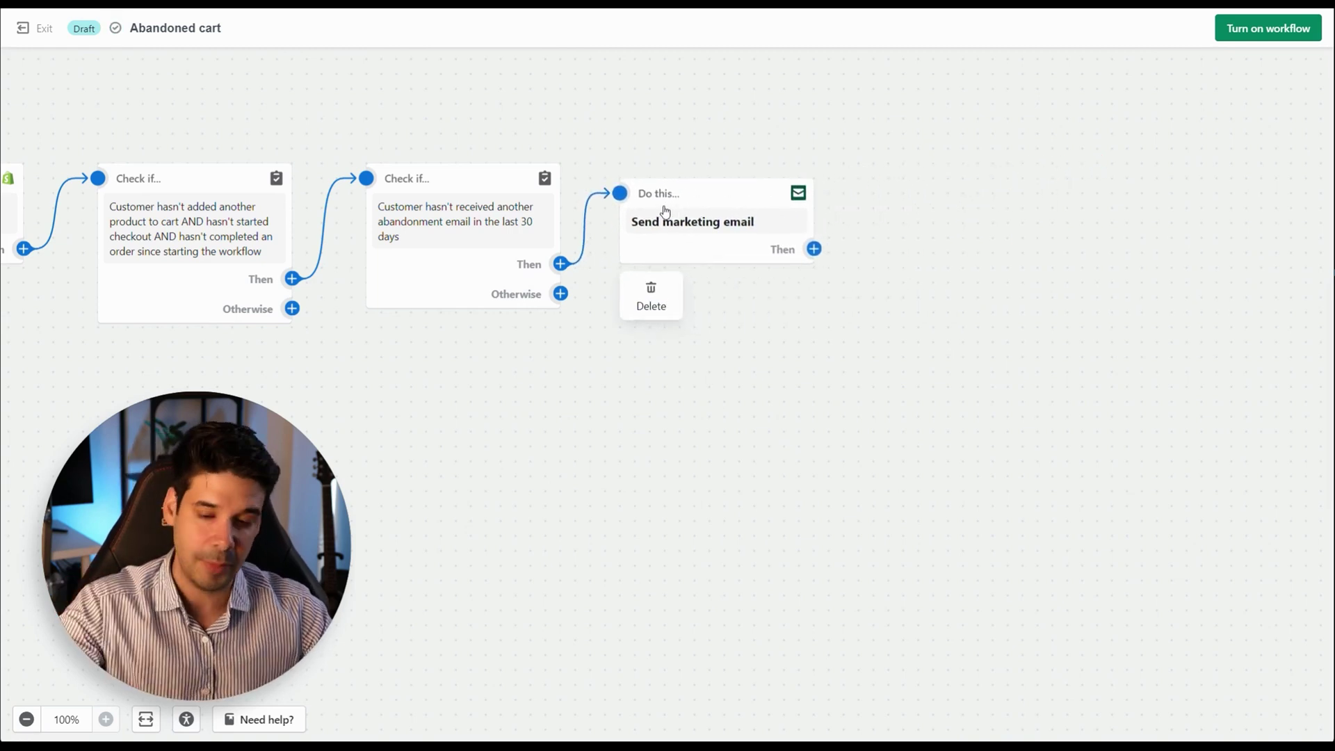
drag(827, 324, 557, 364)
Check the Send marketing email action and turn on the Abandoned cart workflow
click(703, 212)
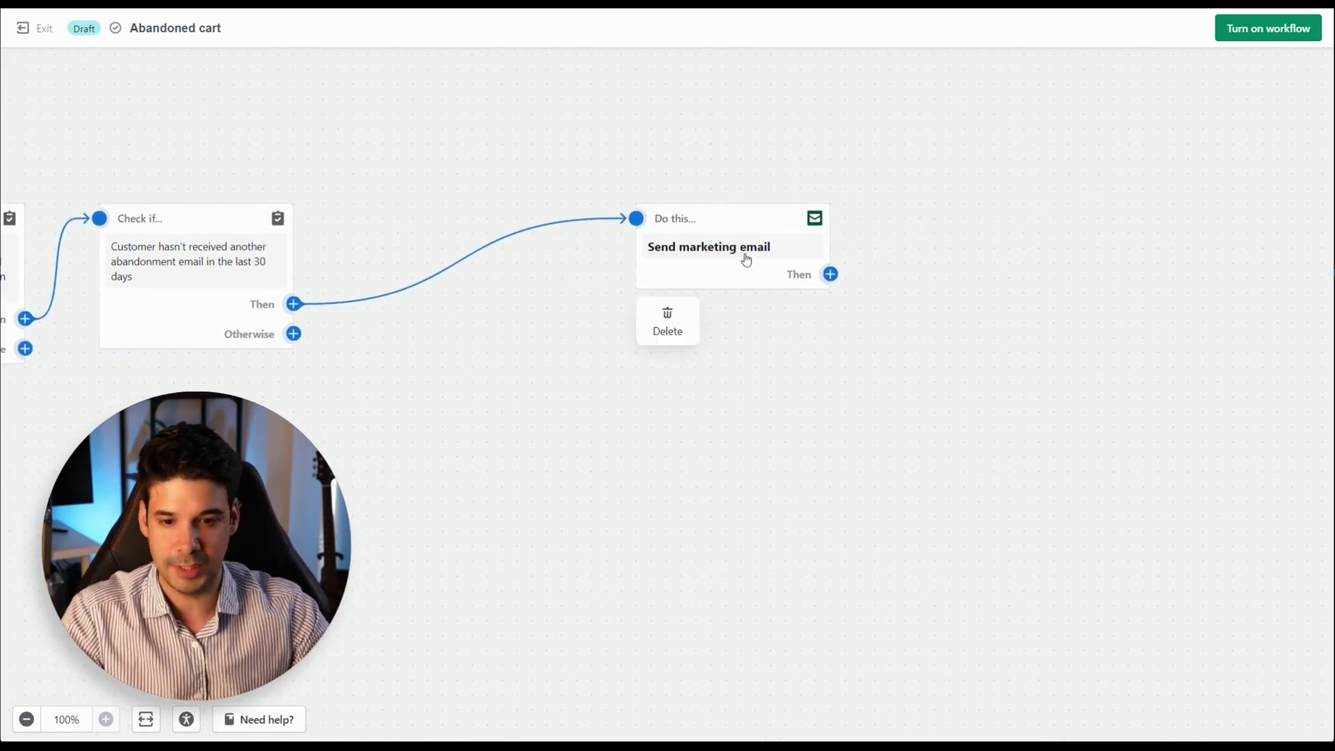
click(1132, 140)
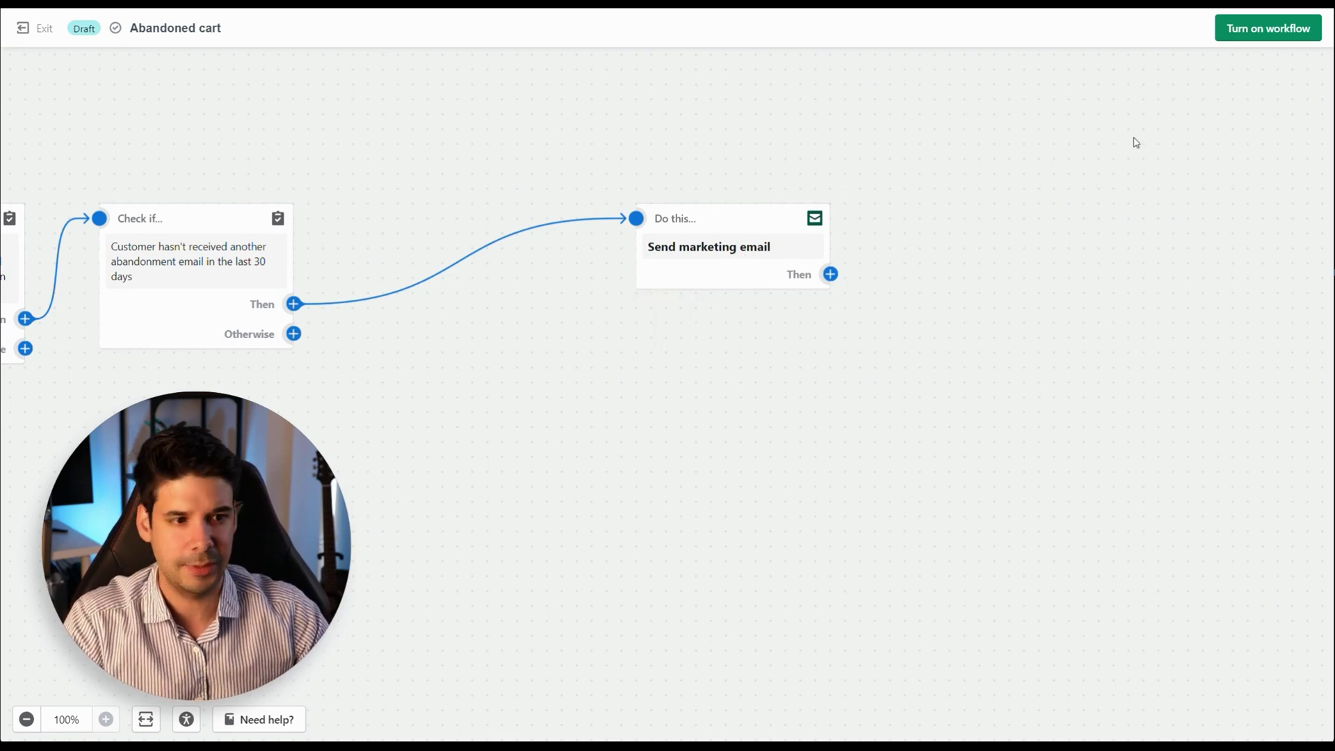
click(1267, 28)
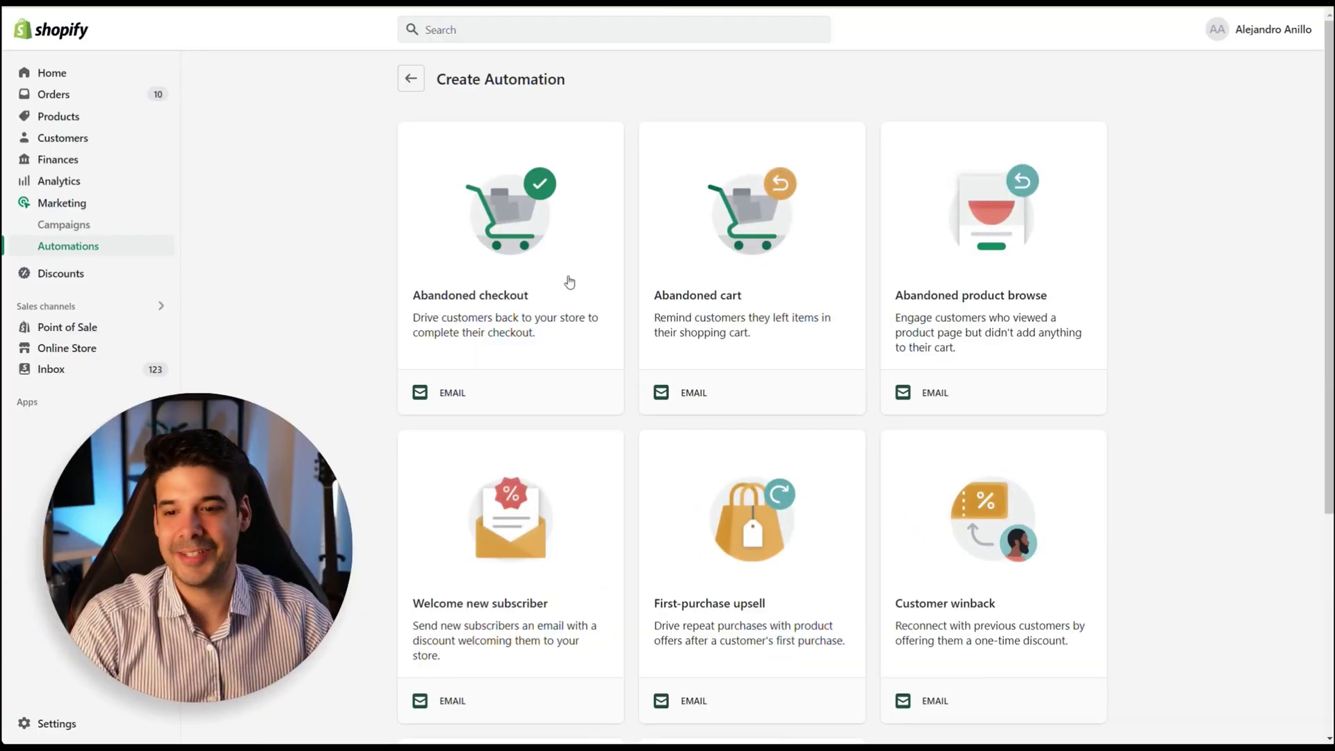
Choose the Abandoned checkout automation template and open its workflow for editing
click(511, 238)
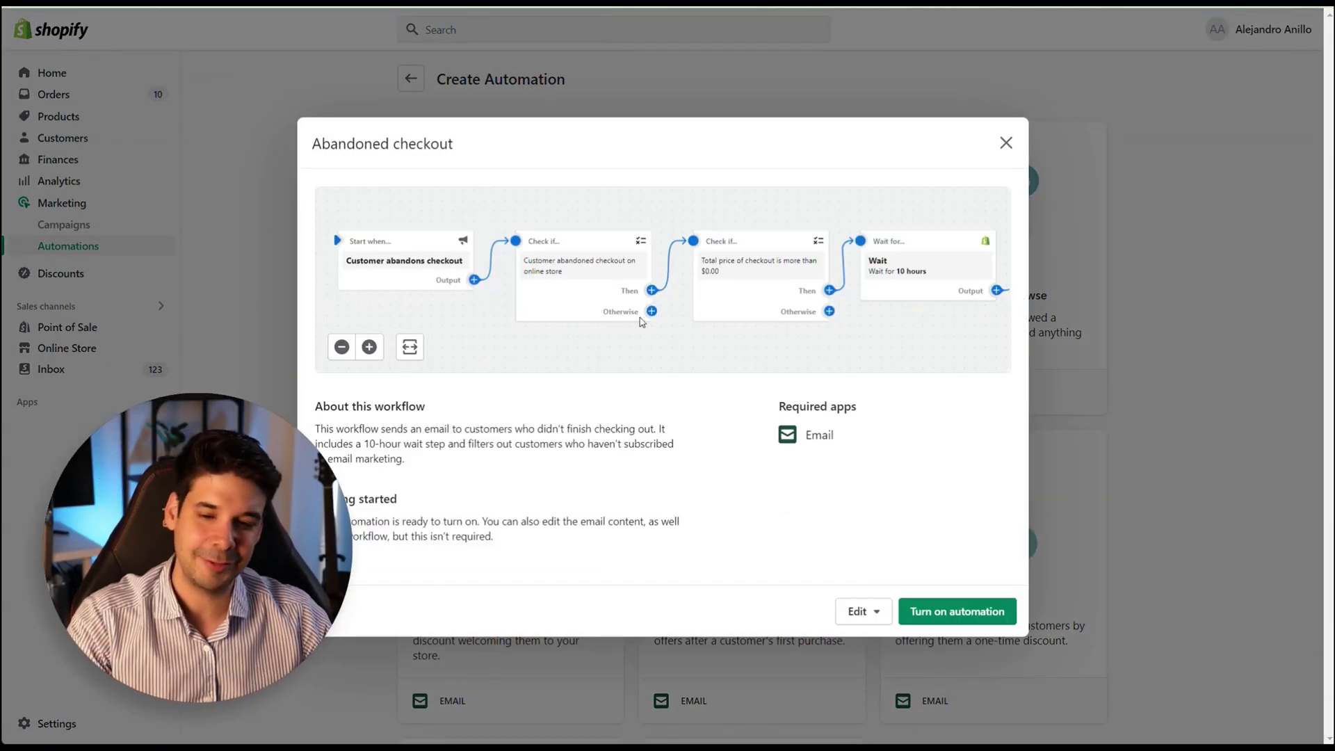
click(862, 610)
click(857, 678)
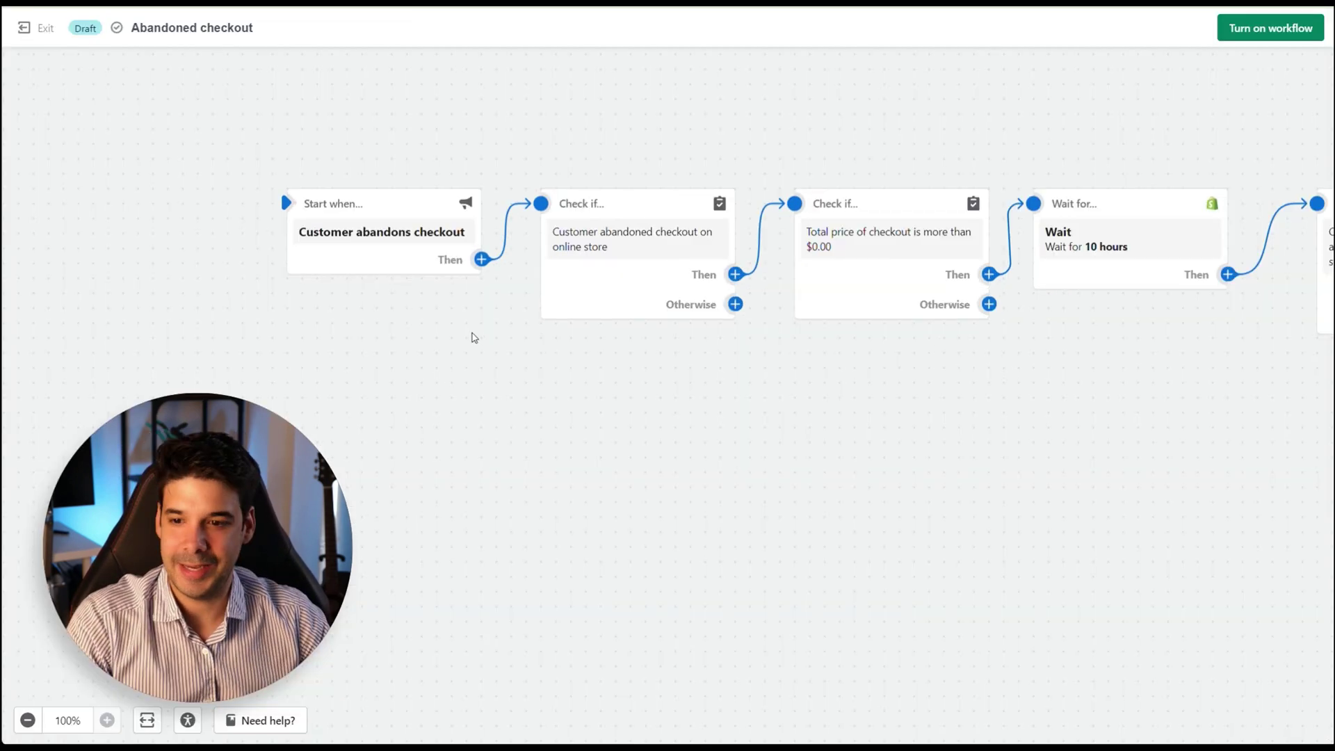
Review the Customer abandons checkout trigger and the criteria of the online store and total price conditions
mouse_move(408, 234)
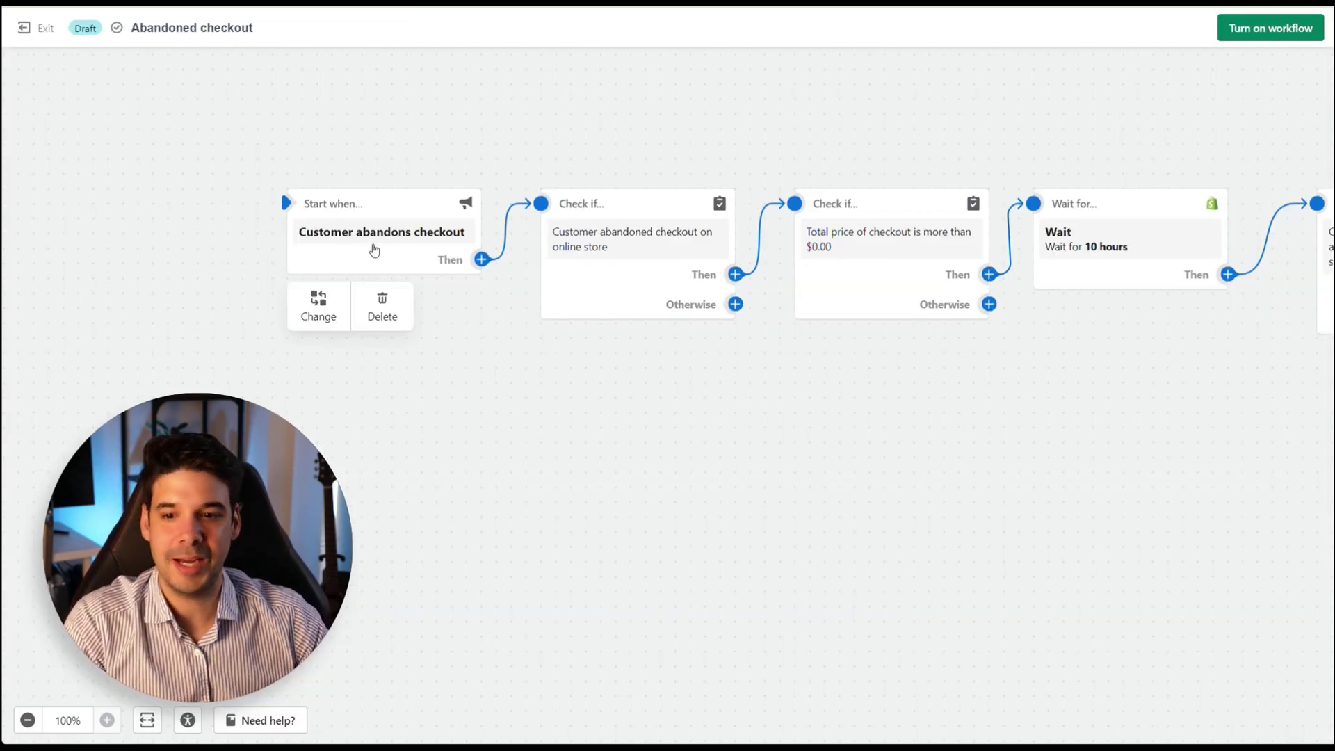
scroll(297, 140, right, 4)
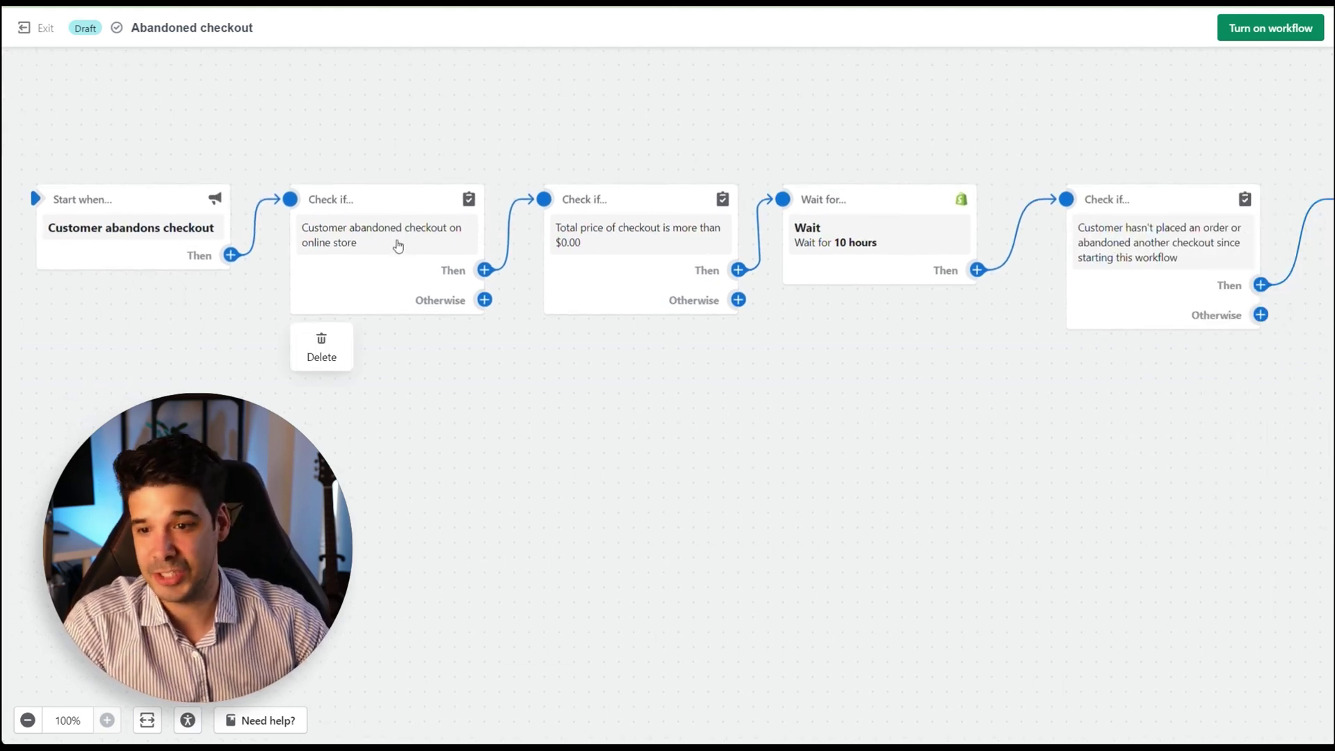
click(400, 244)
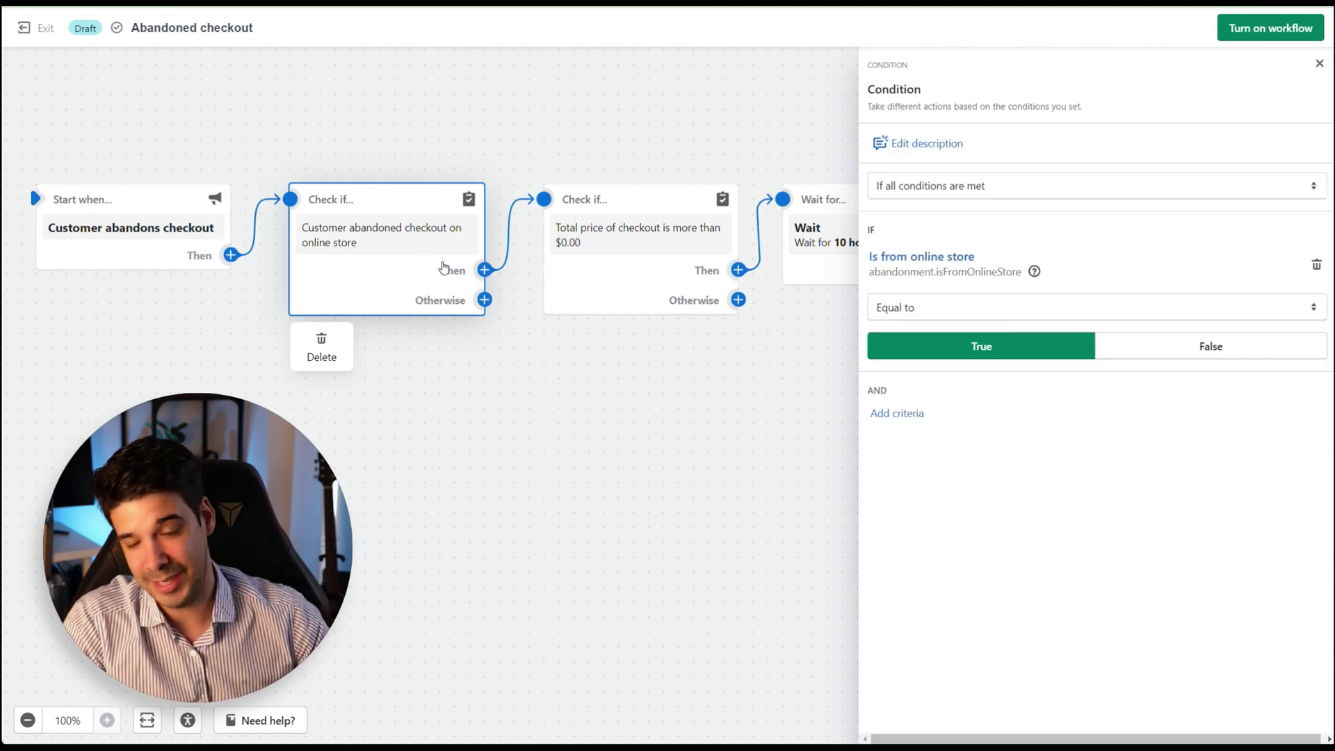
key(Escape)
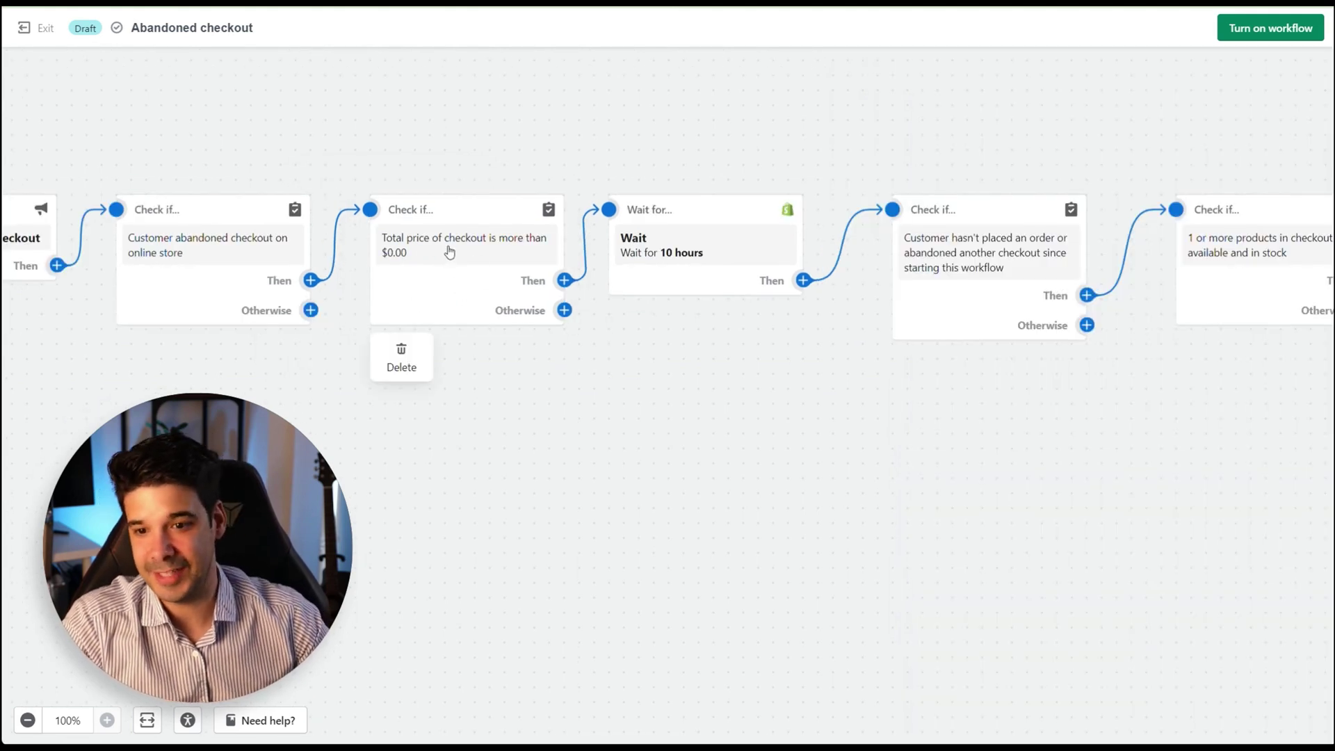
click(450, 252)
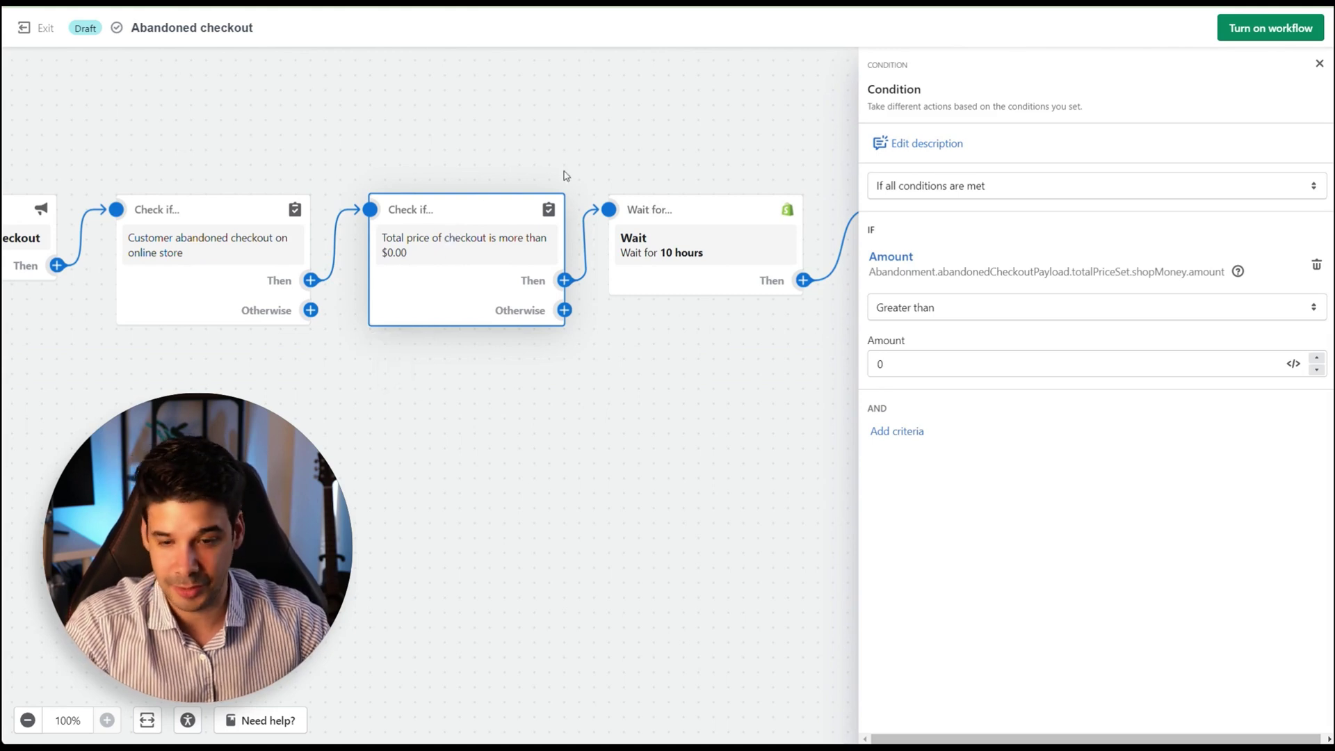
drag(623, 158, 404, 164)
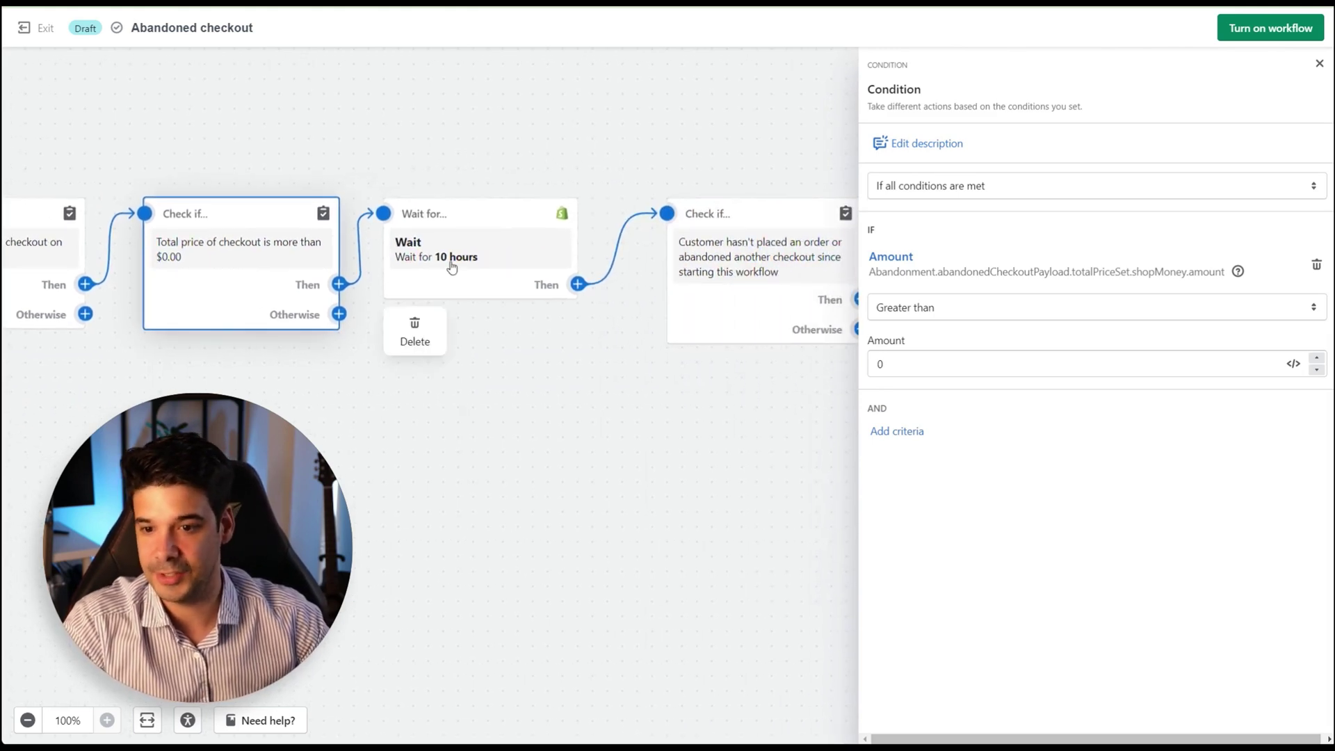
click(748, 164)
Set the Wait step after the total price condition to 1 hour
drag(748, 164, 589, 193)
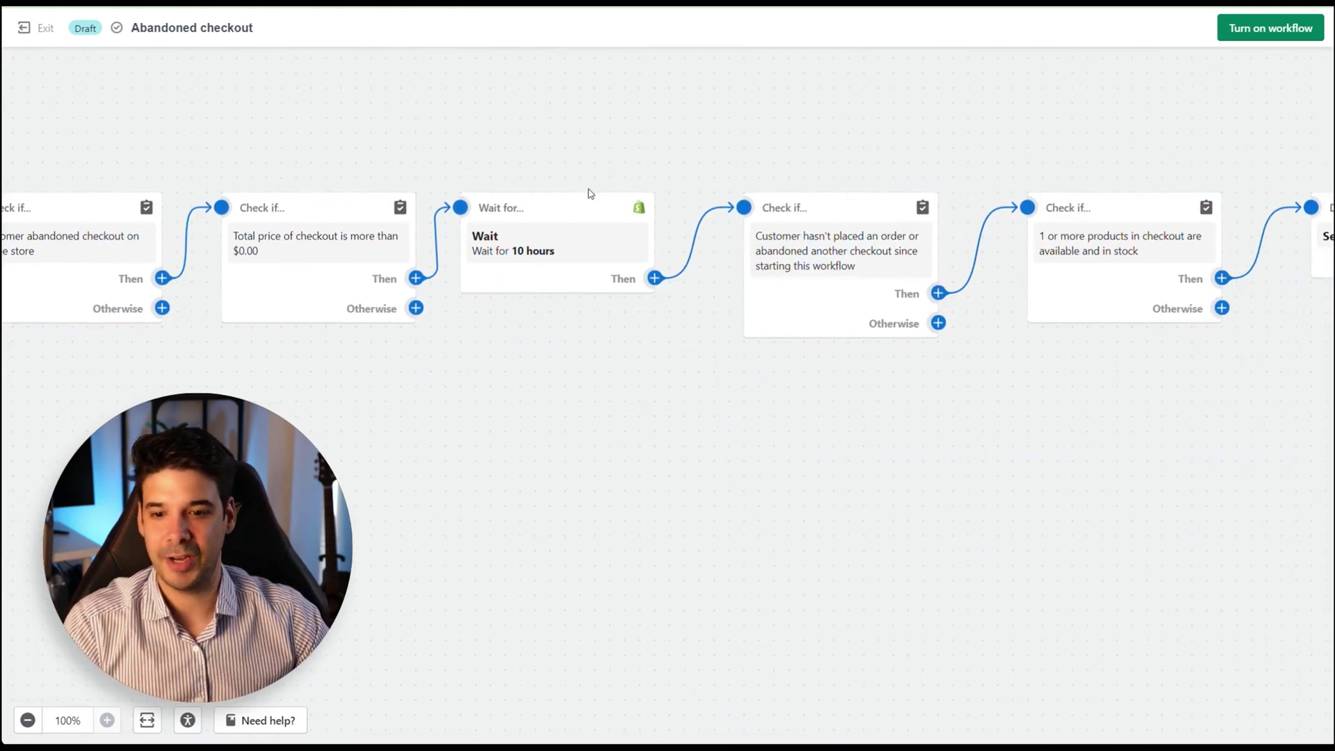
click(560, 250)
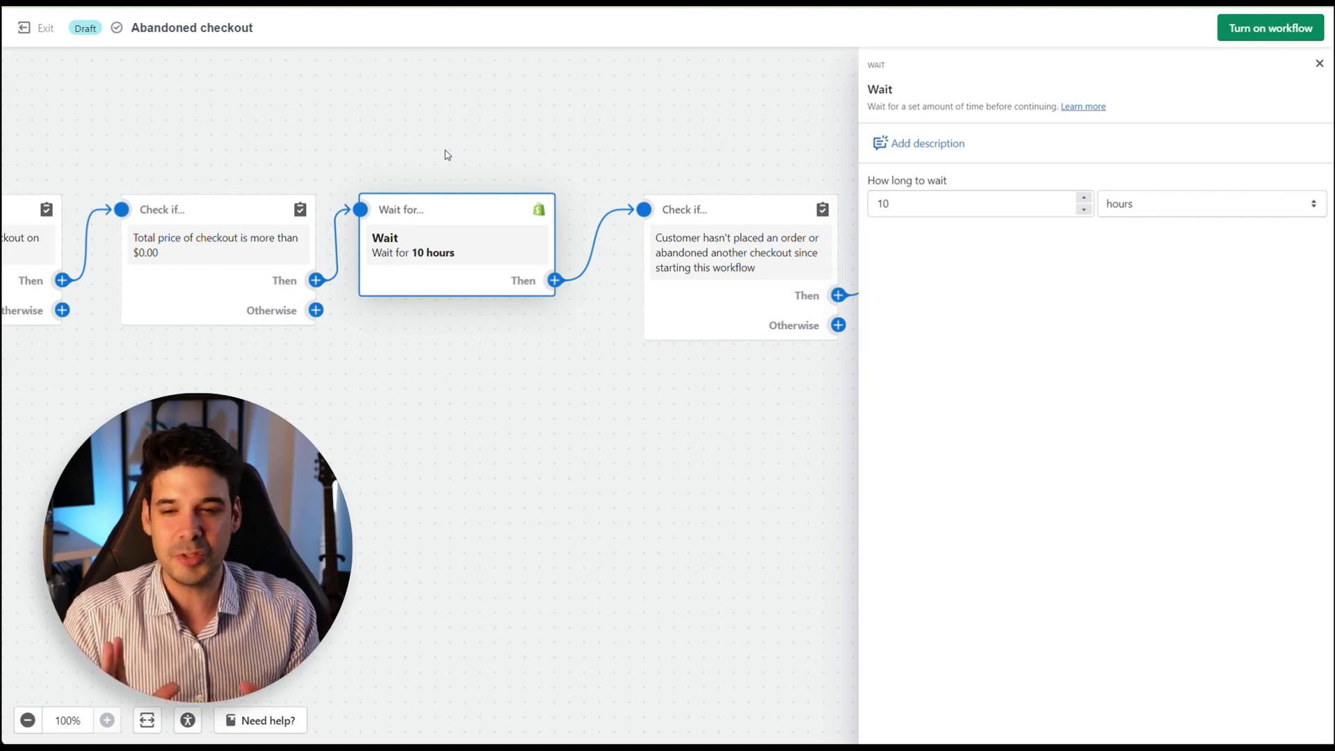
click(893, 204)
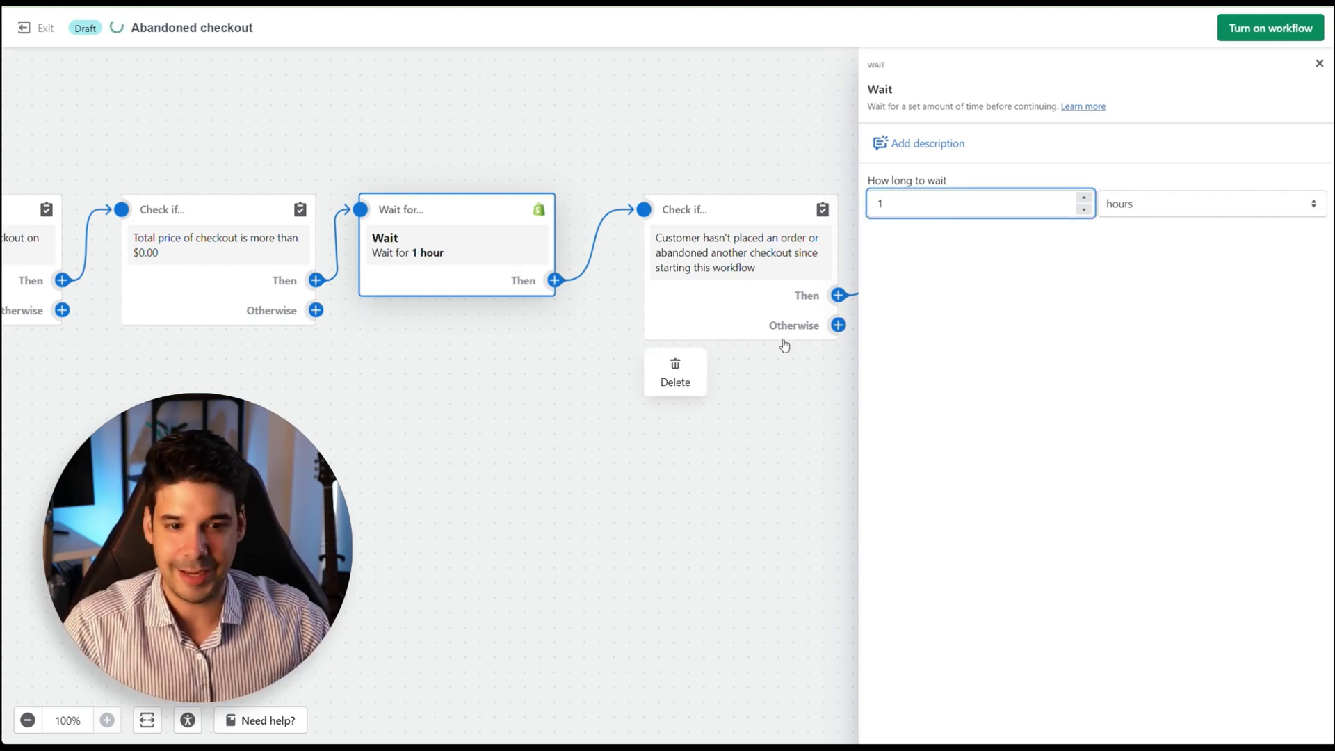
click(737, 408)
Review the criteria of the no order since abandonment condition and the products in stock condition before the marketing email
drag(730, 289, 605, 287)
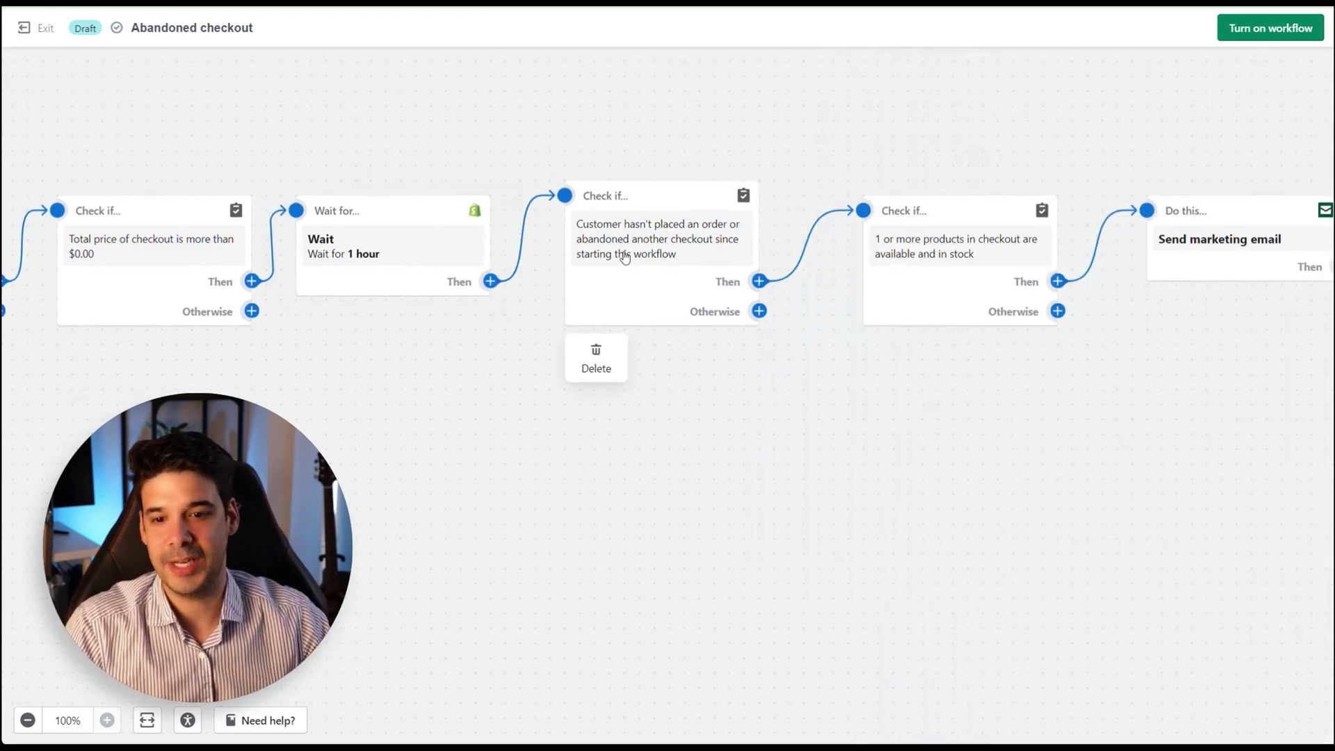
click(605, 288)
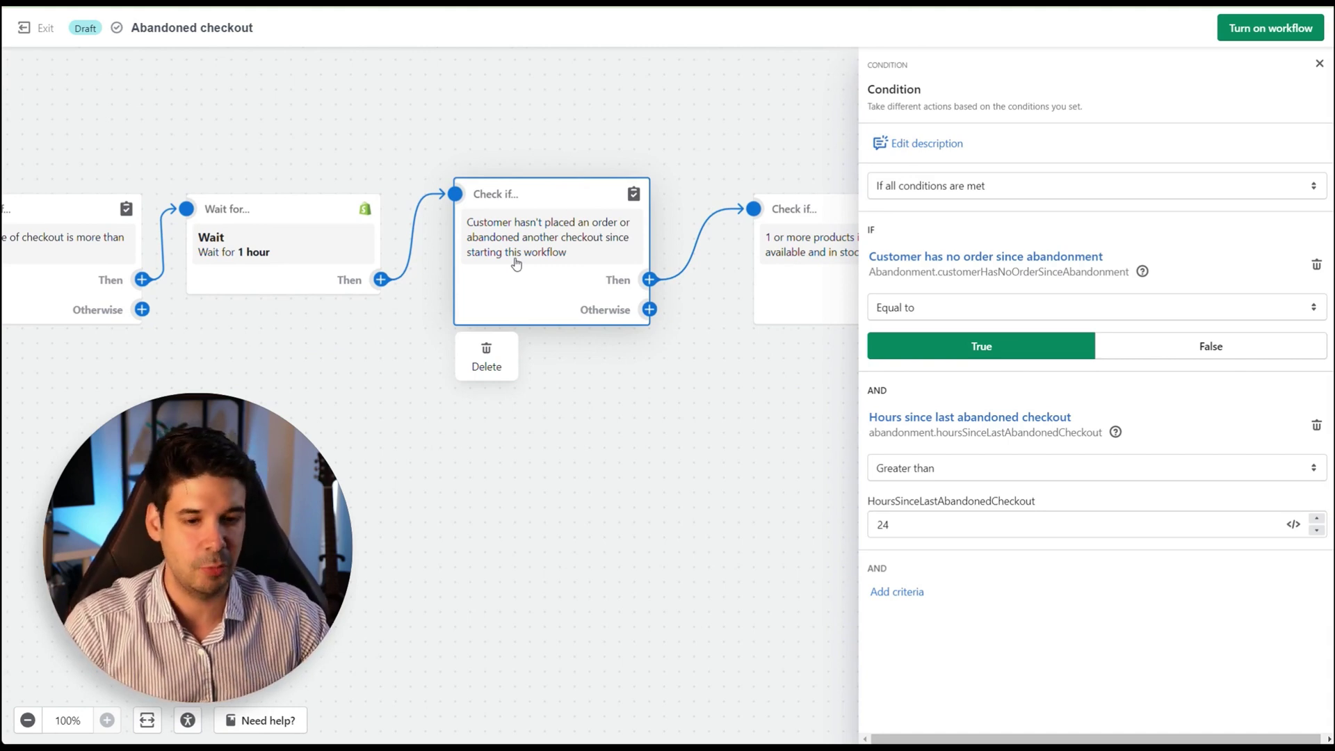
drag(791, 396, 534, 369)
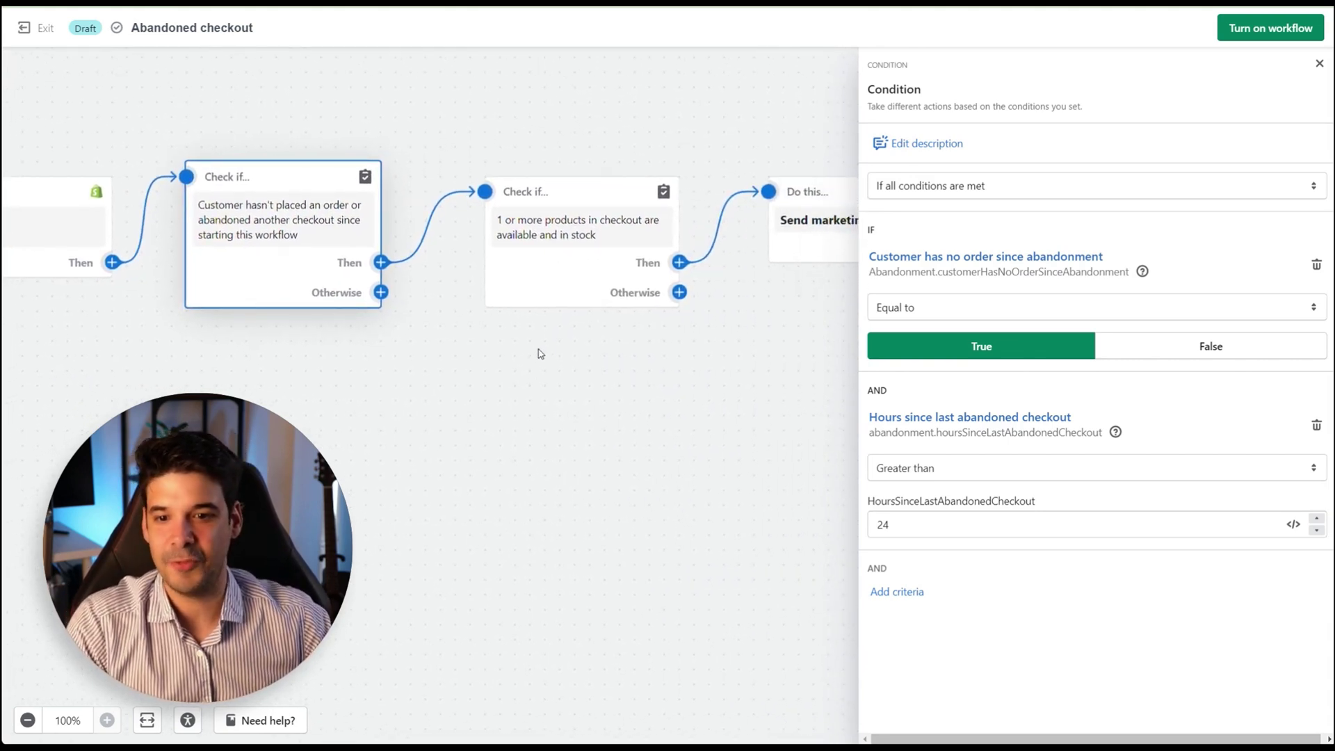
drag(718, 373, 617, 378)
drag(707, 418, 530, 399)
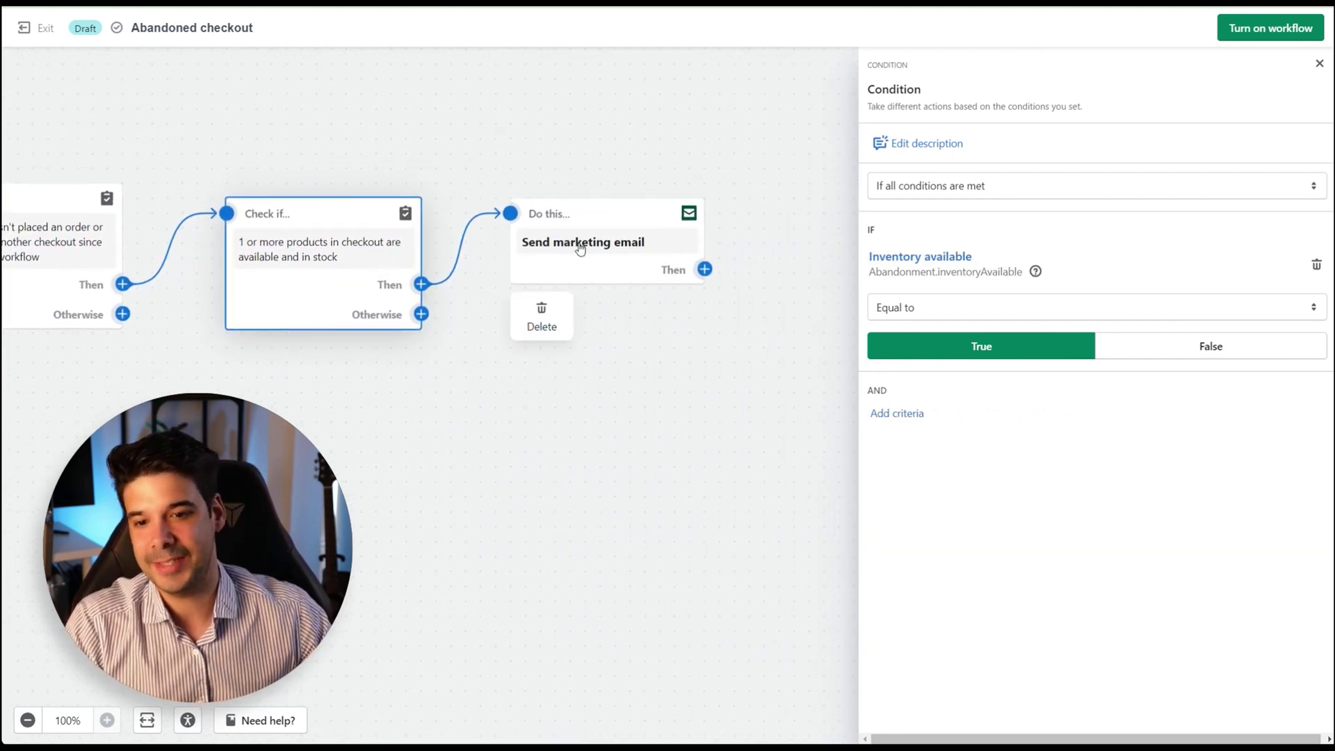
Open the abandoned checkout marketing email and set its subject to "[Action Required] Your order is not completed."
click(580, 249)
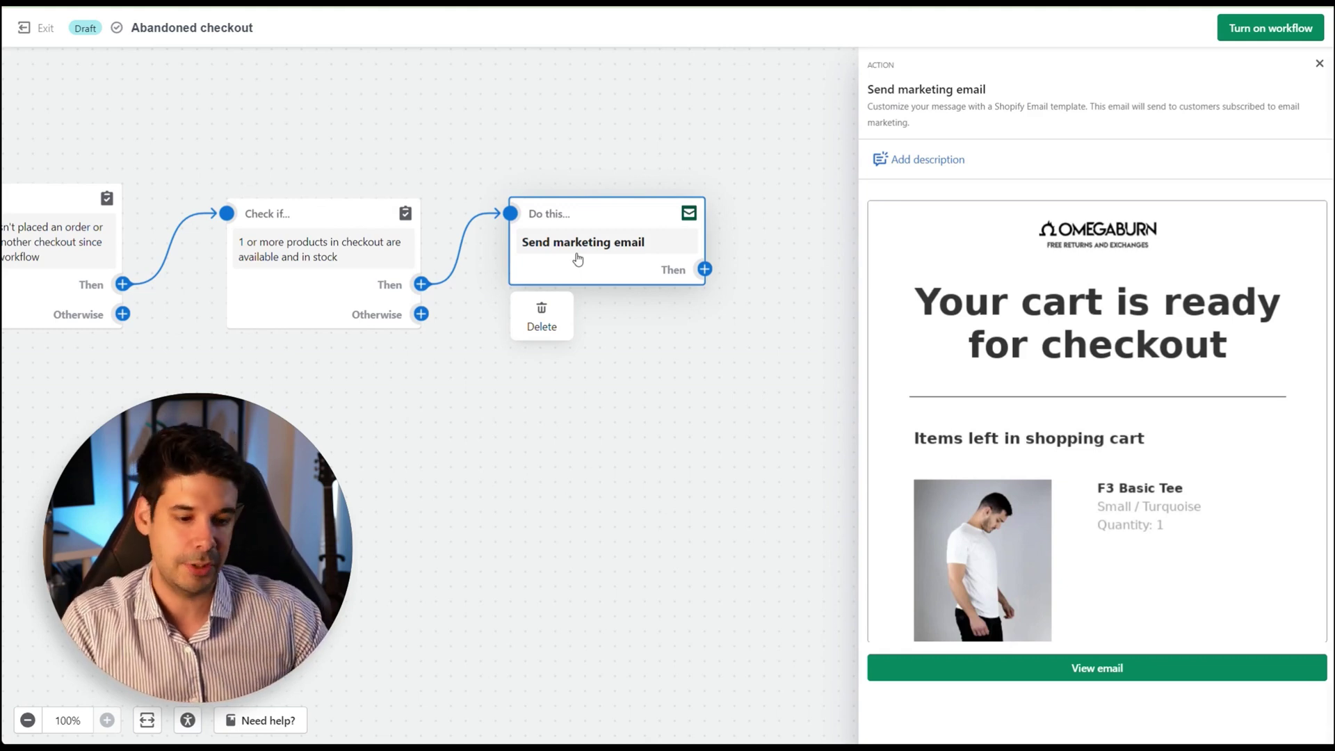
click(1115, 669)
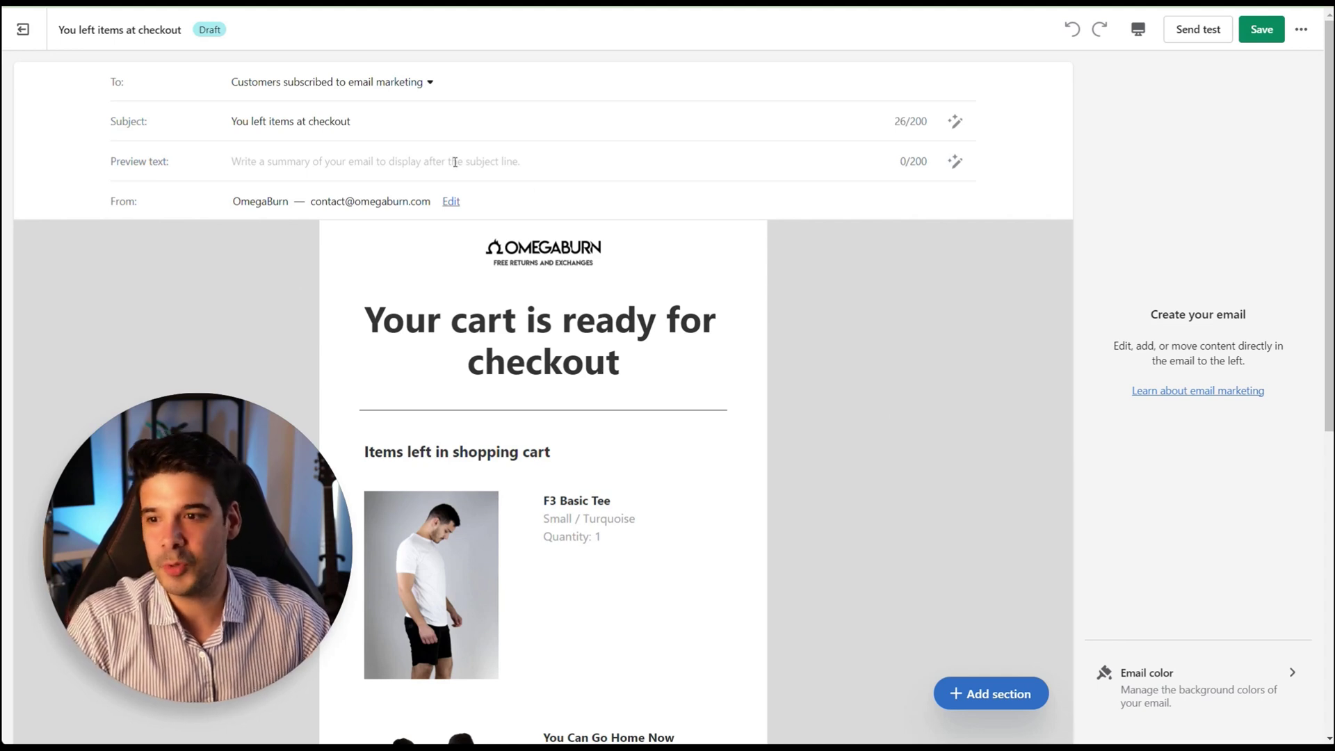
click(382, 124)
key(ctrl+a)
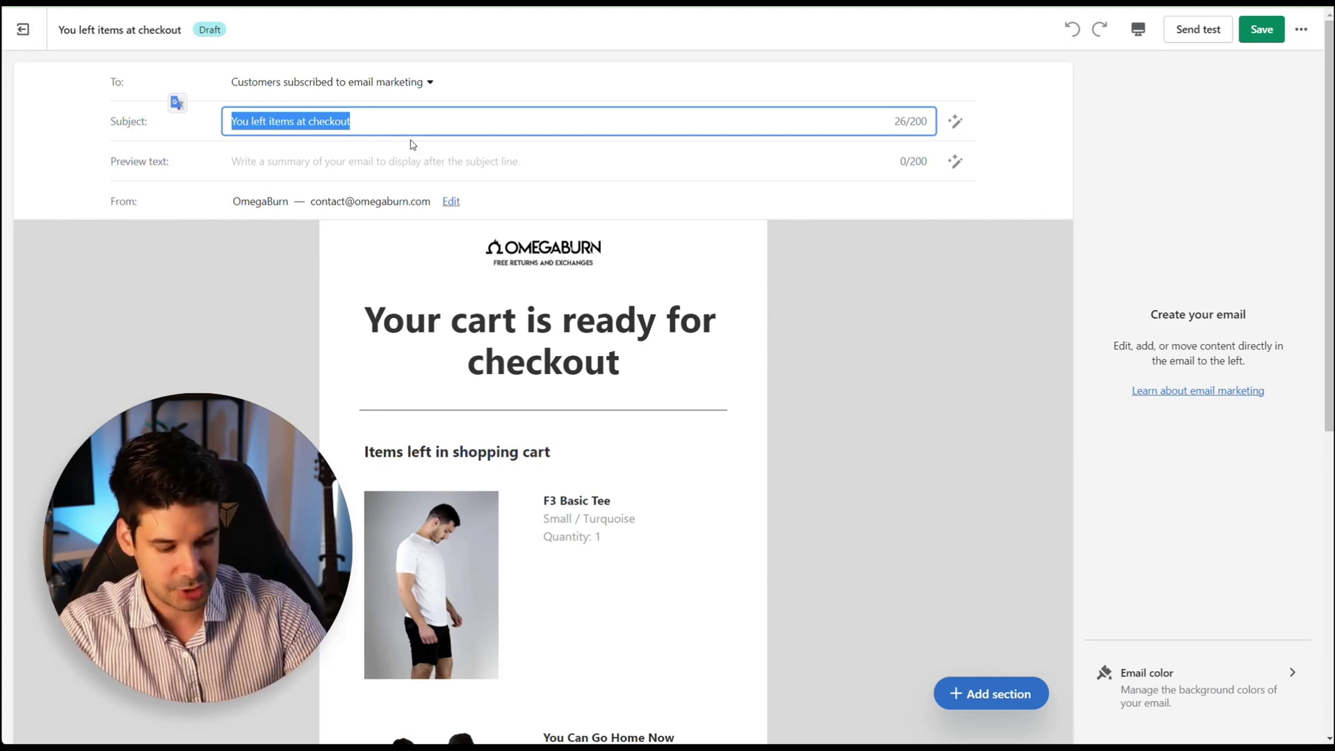
key(BackSpace)
text([Action Required] Your order is not completed)
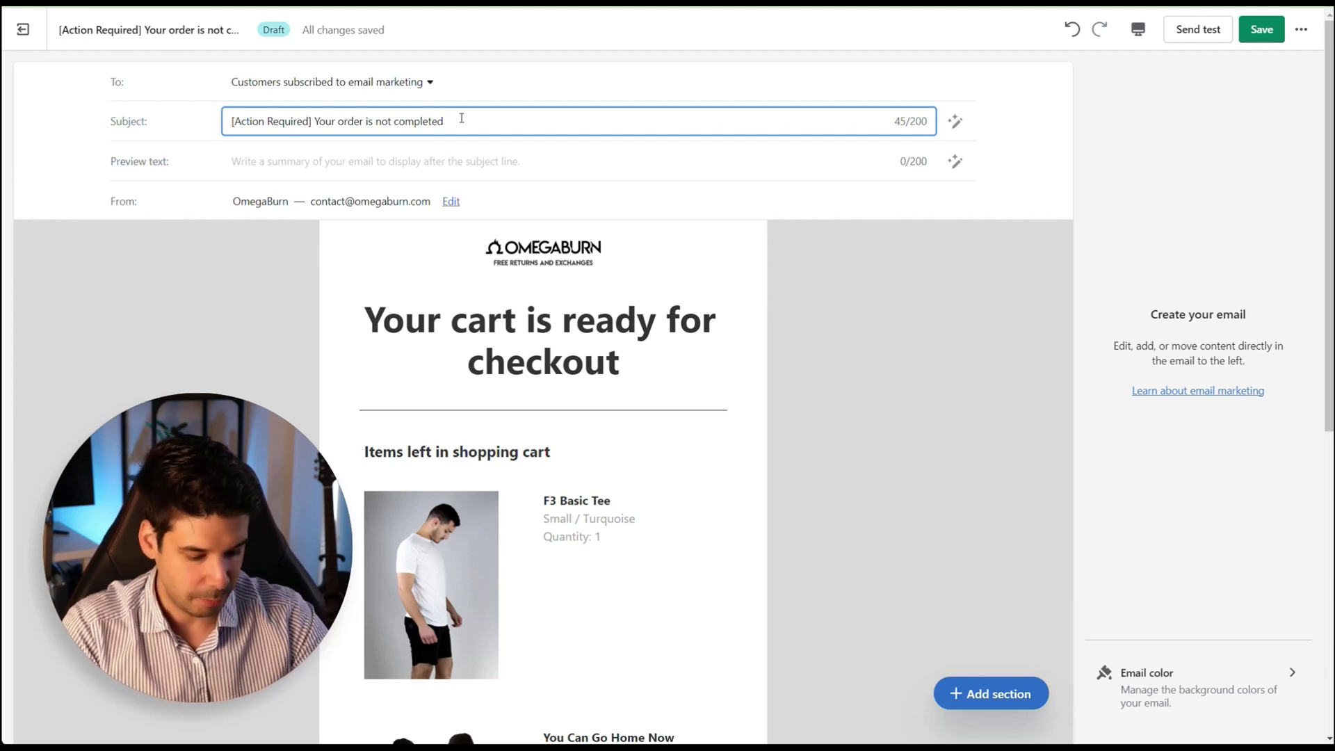
text(.)
Set the preview text to "Hello First name, Your cart is ready for checkout." using the First name variable with default value "there"
click(394, 160)
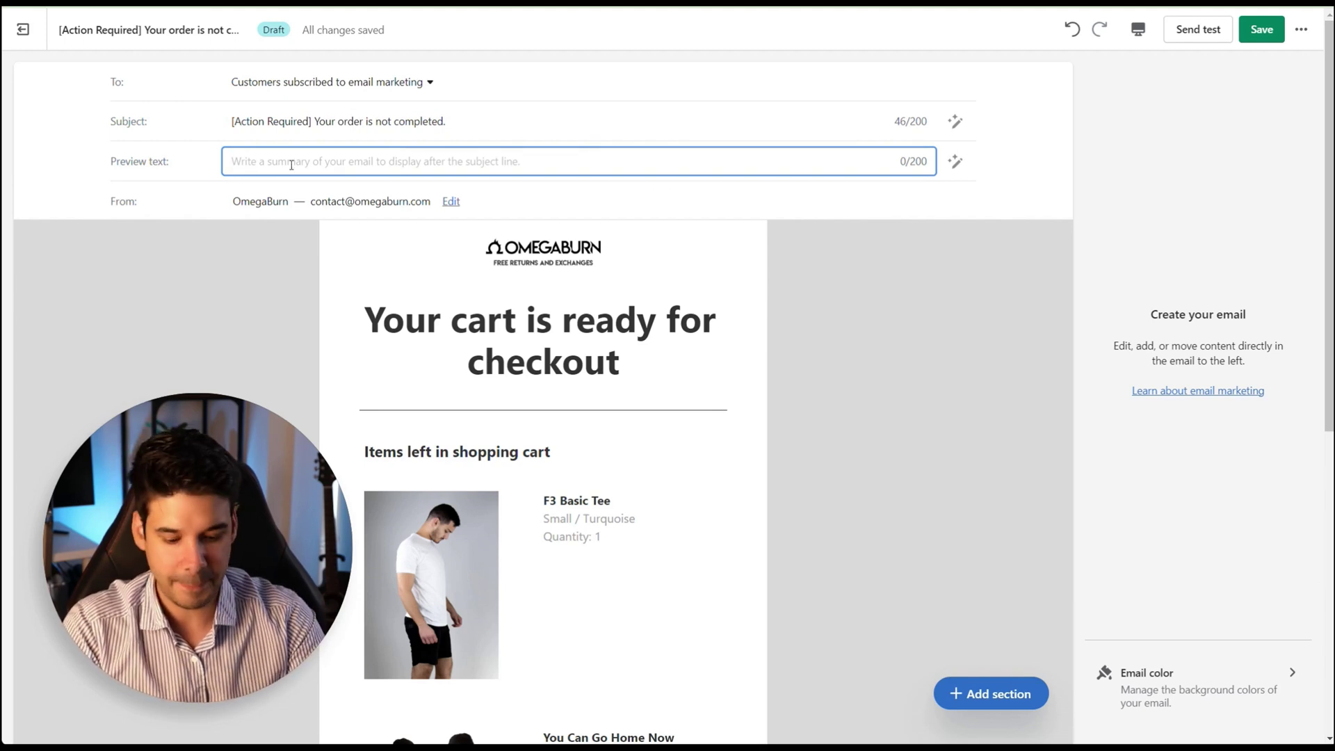
text(Hello)
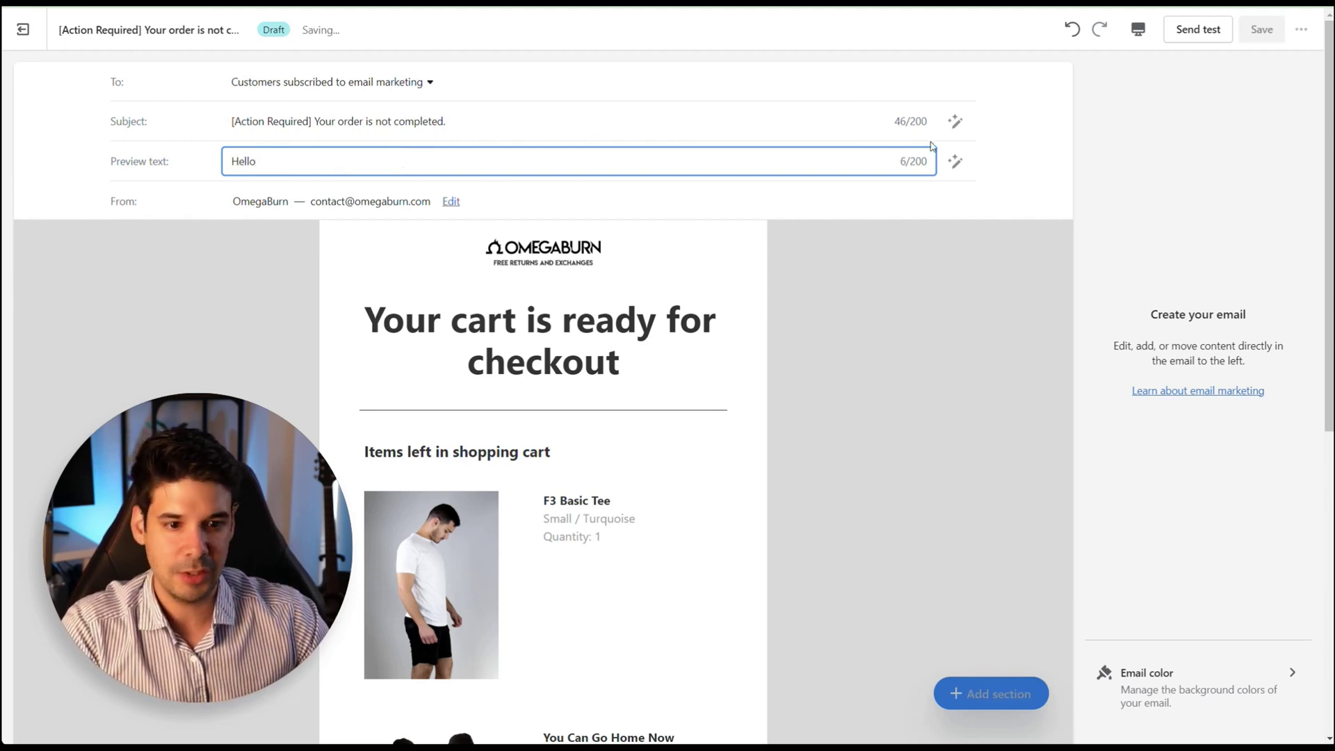
click(955, 162)
click(944, 238)
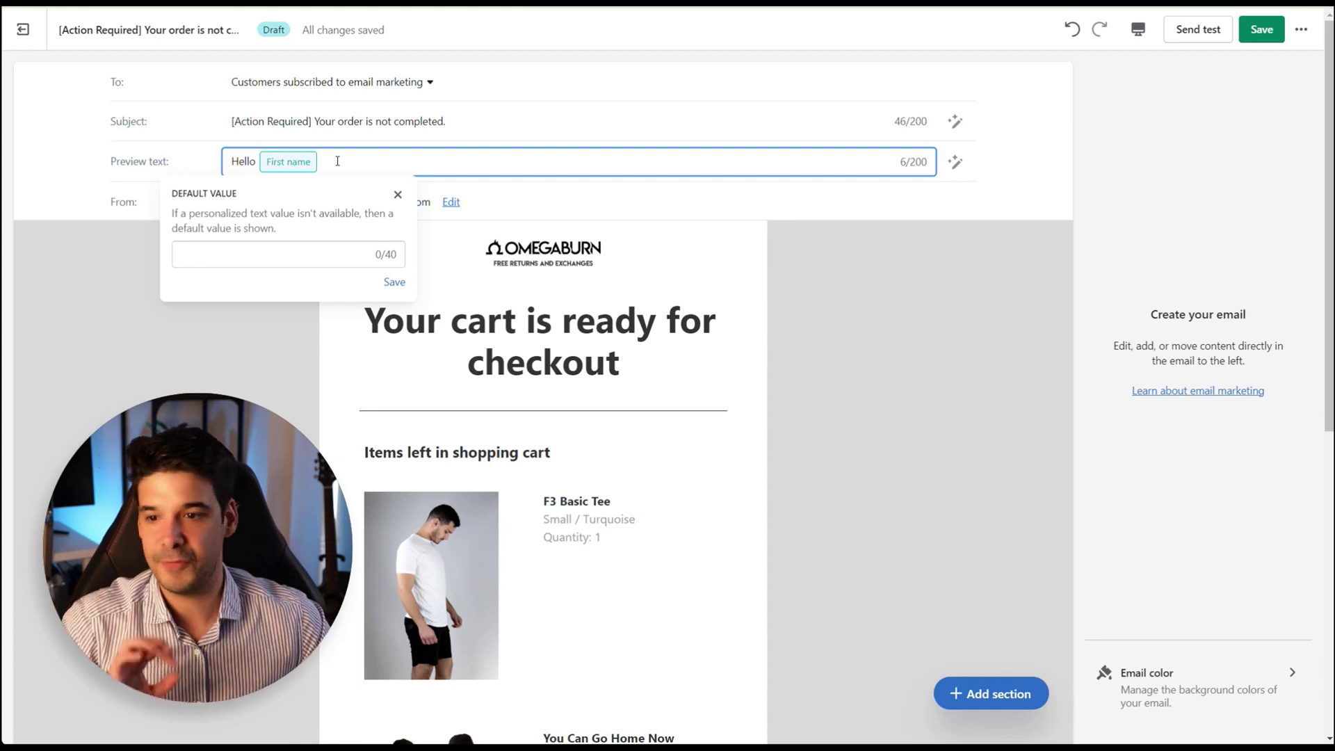
click(294, 261)
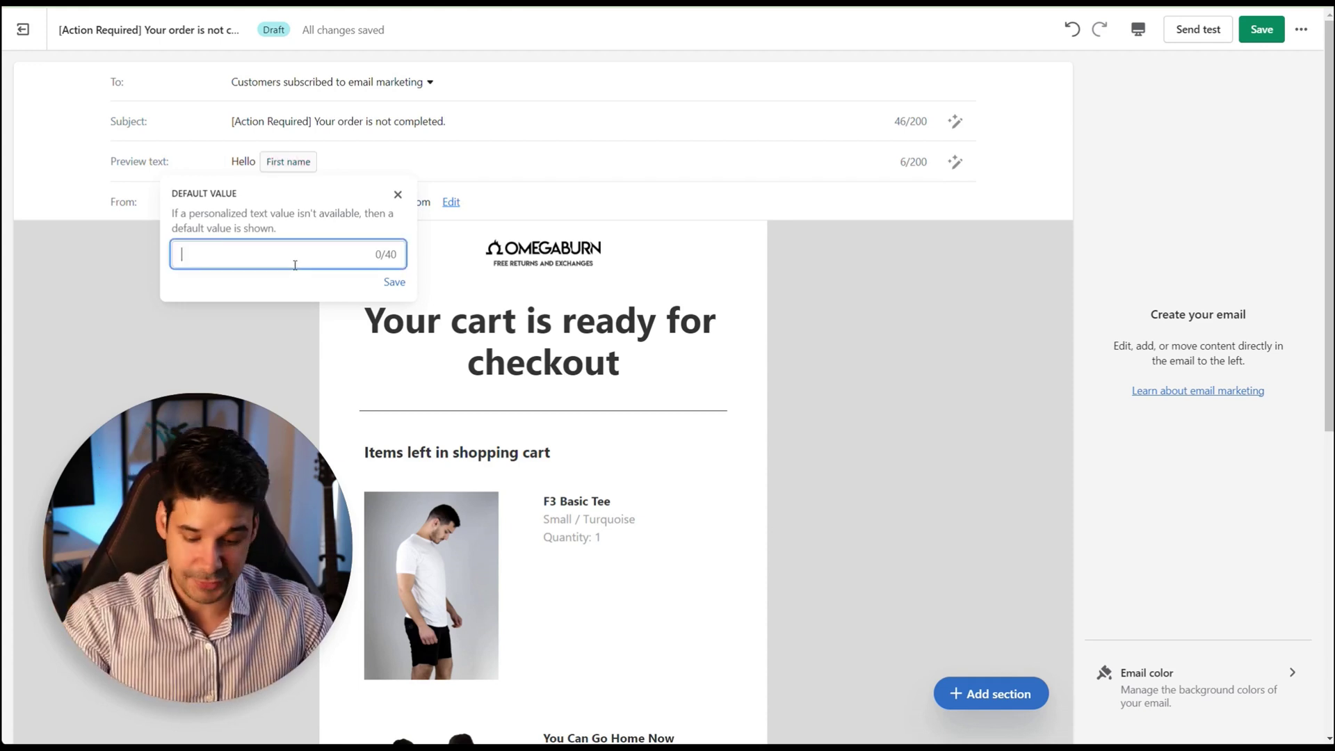
text(there)
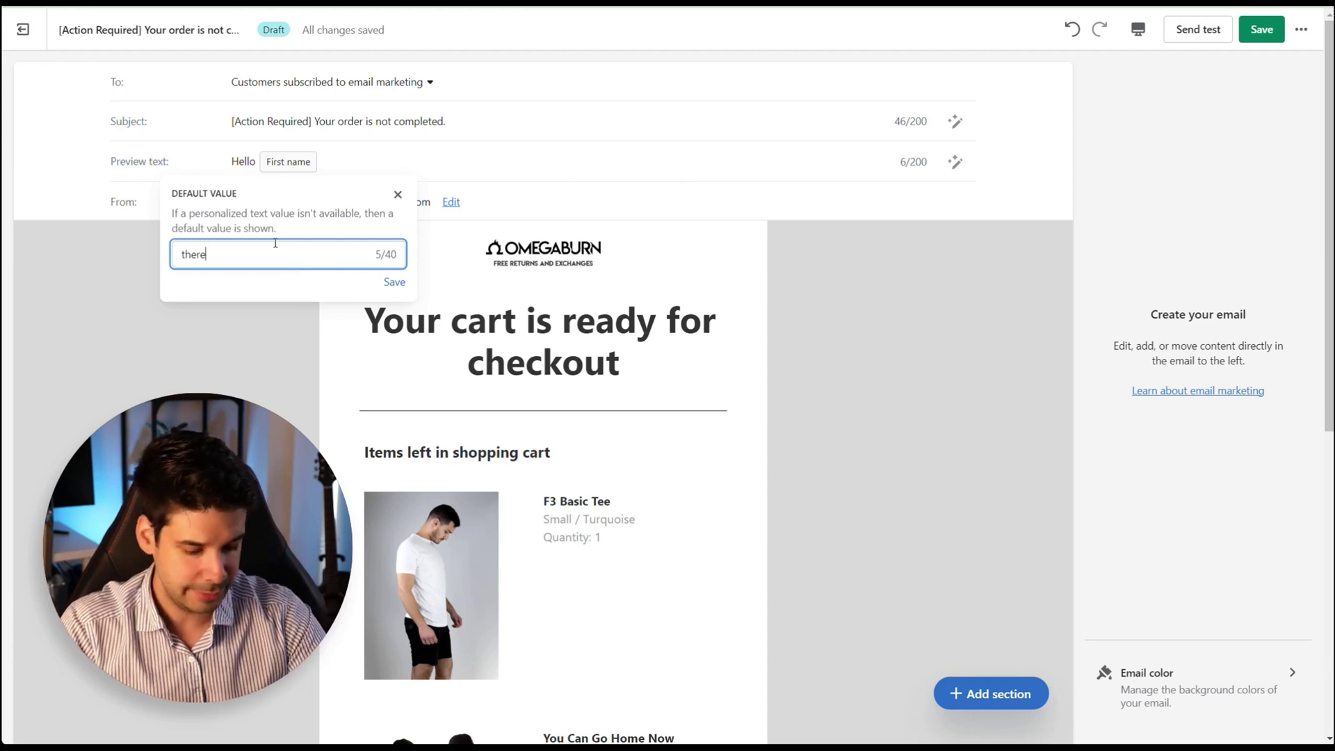
click(365, 157)
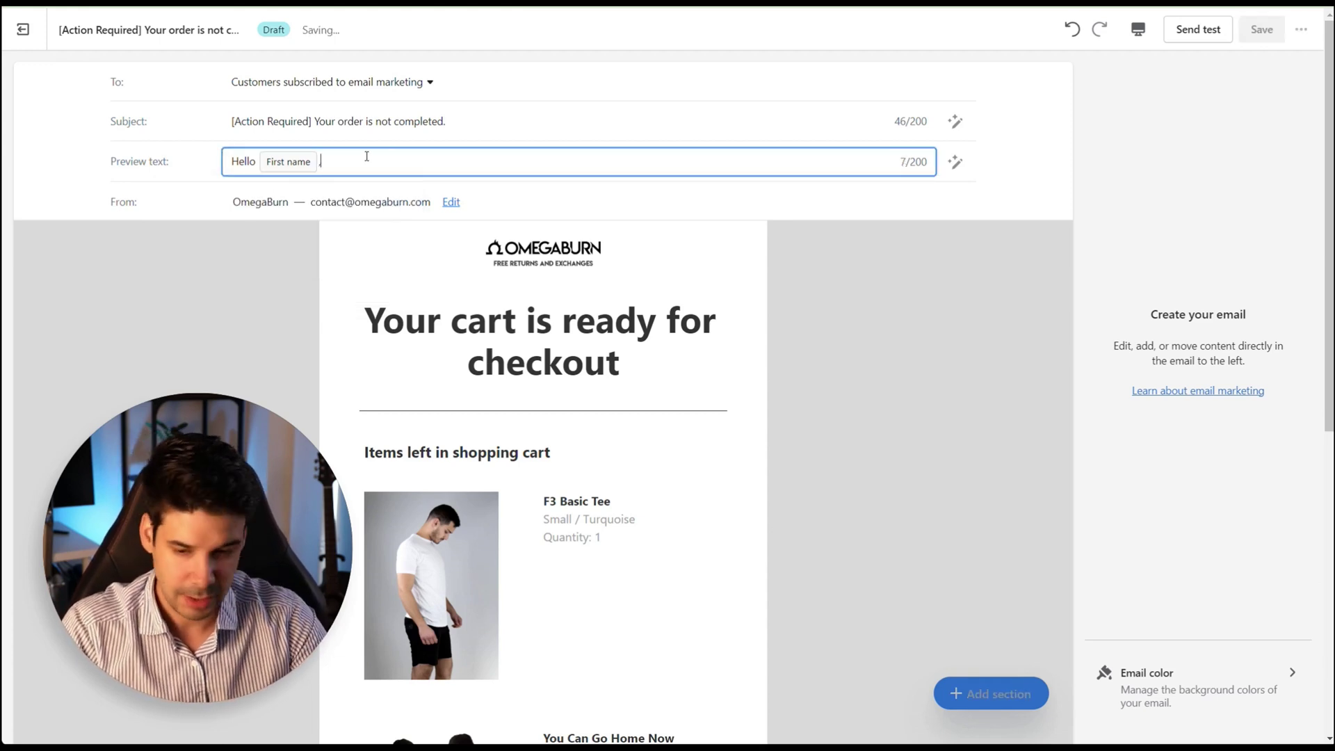
text(, Your cart is ready for checkout.)
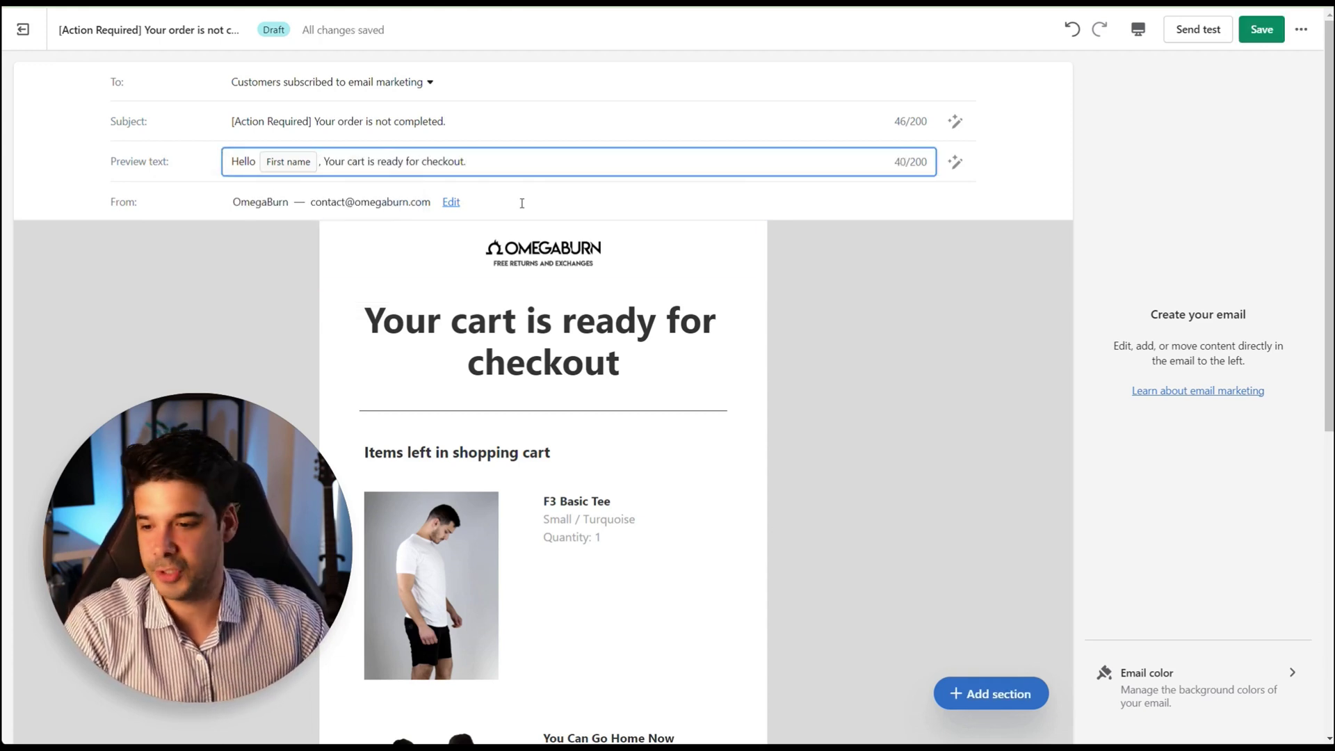
Check the heading and abandoned checkout products, then add an image section below "Visit our store" with the "Spread ♥ and motivation" banner
click(591, 344)
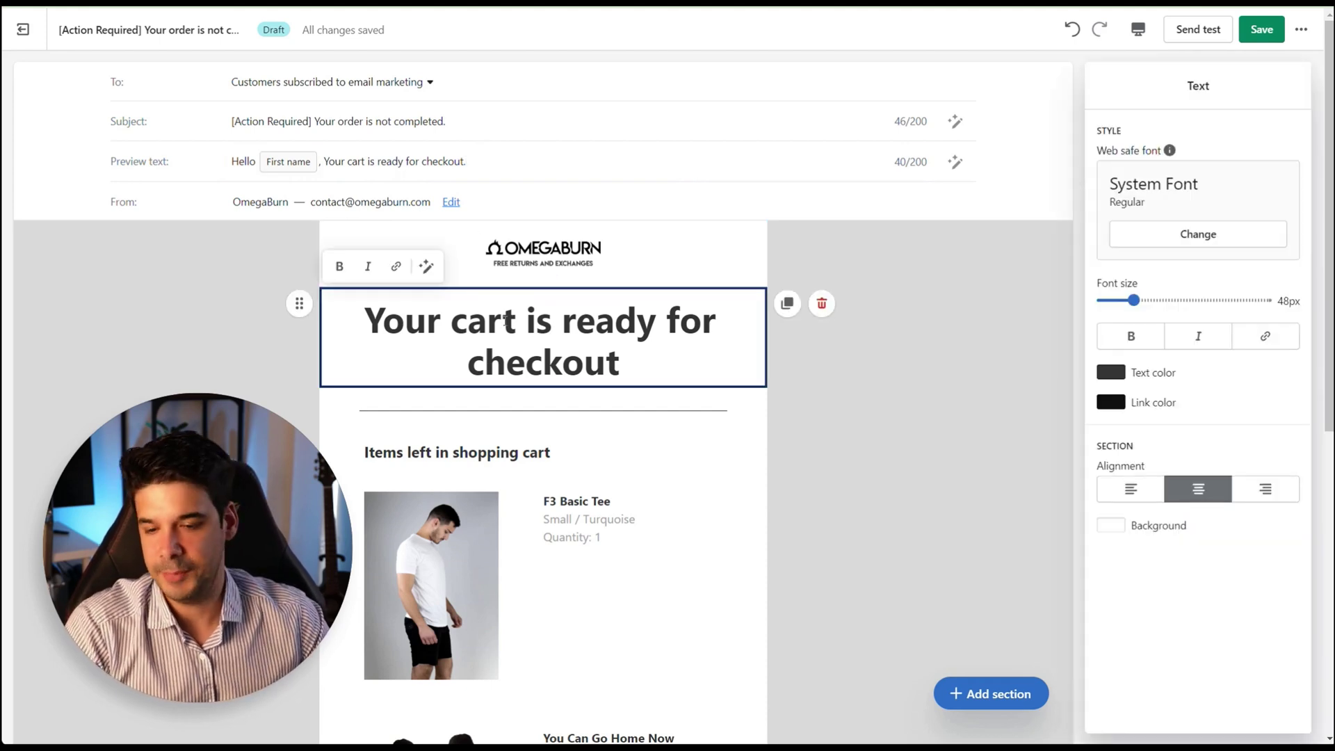
scroll(504, 322, down, 5)
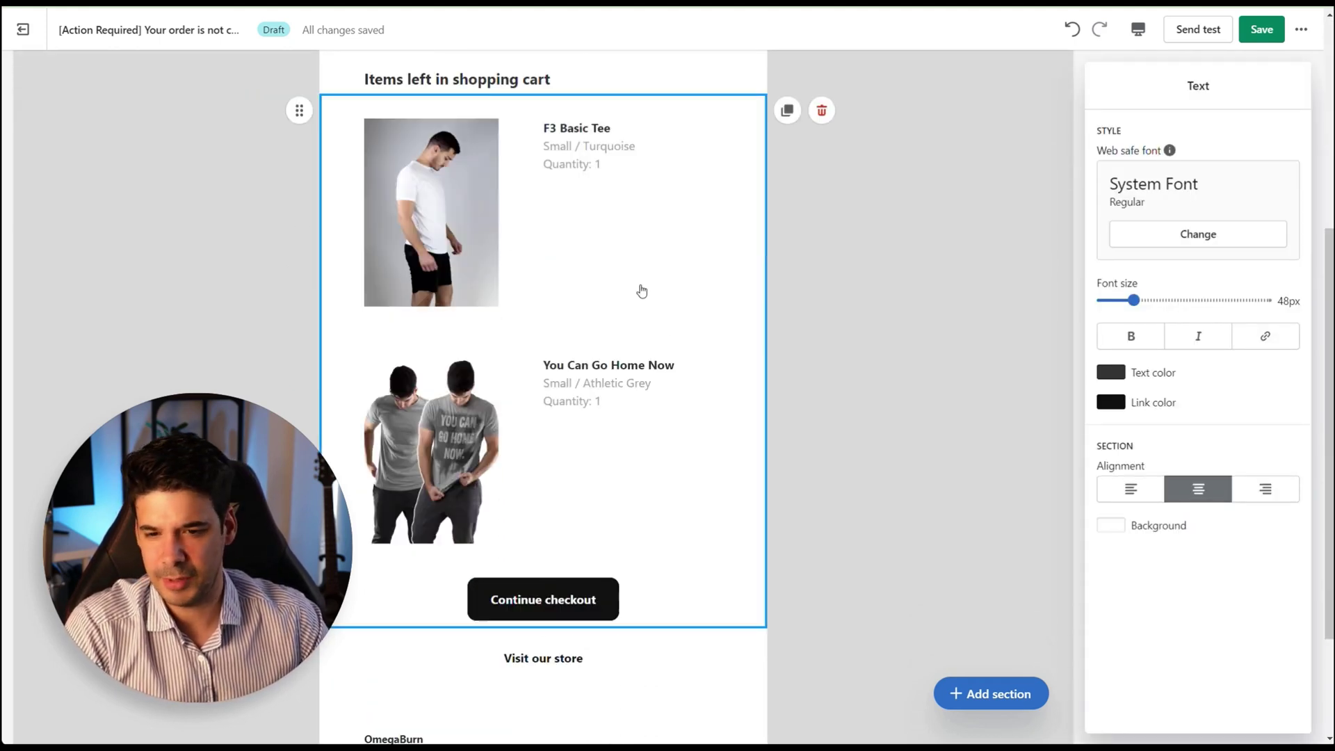
click(641, 290)
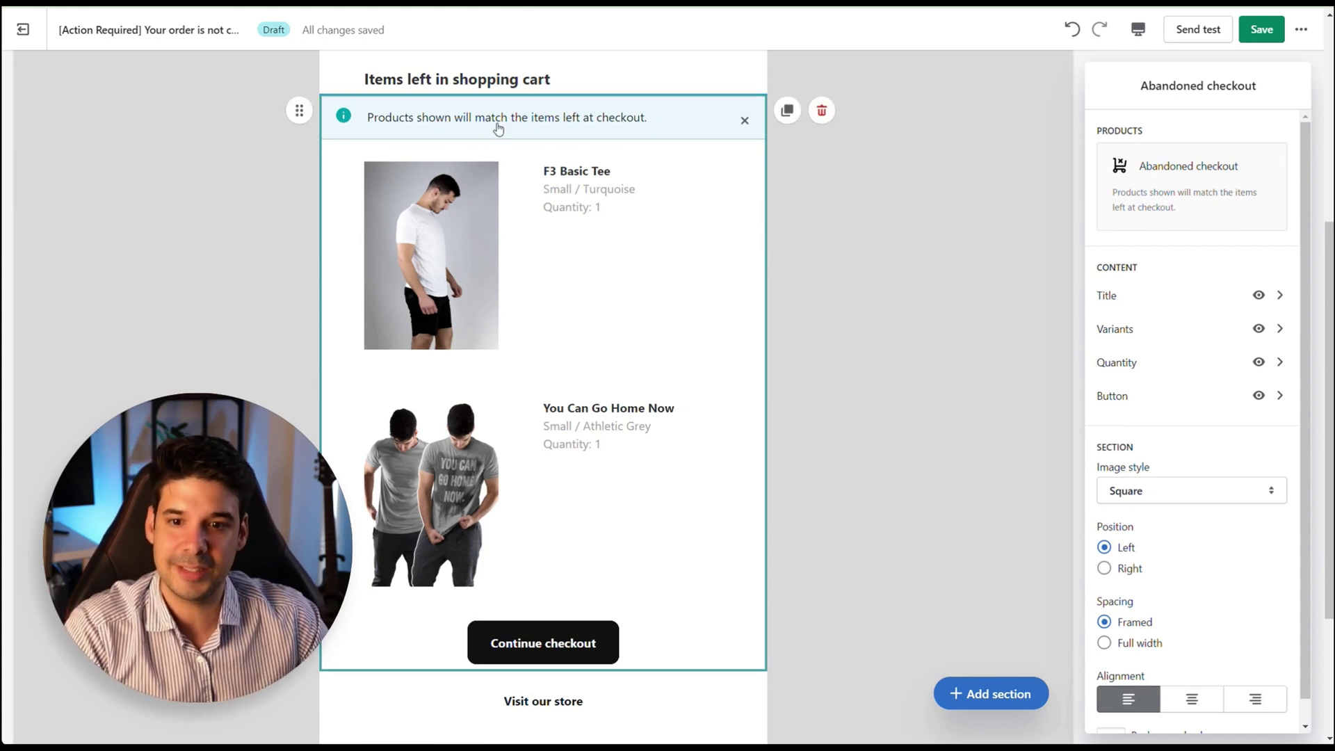
scroll(608, 153, down, 1)
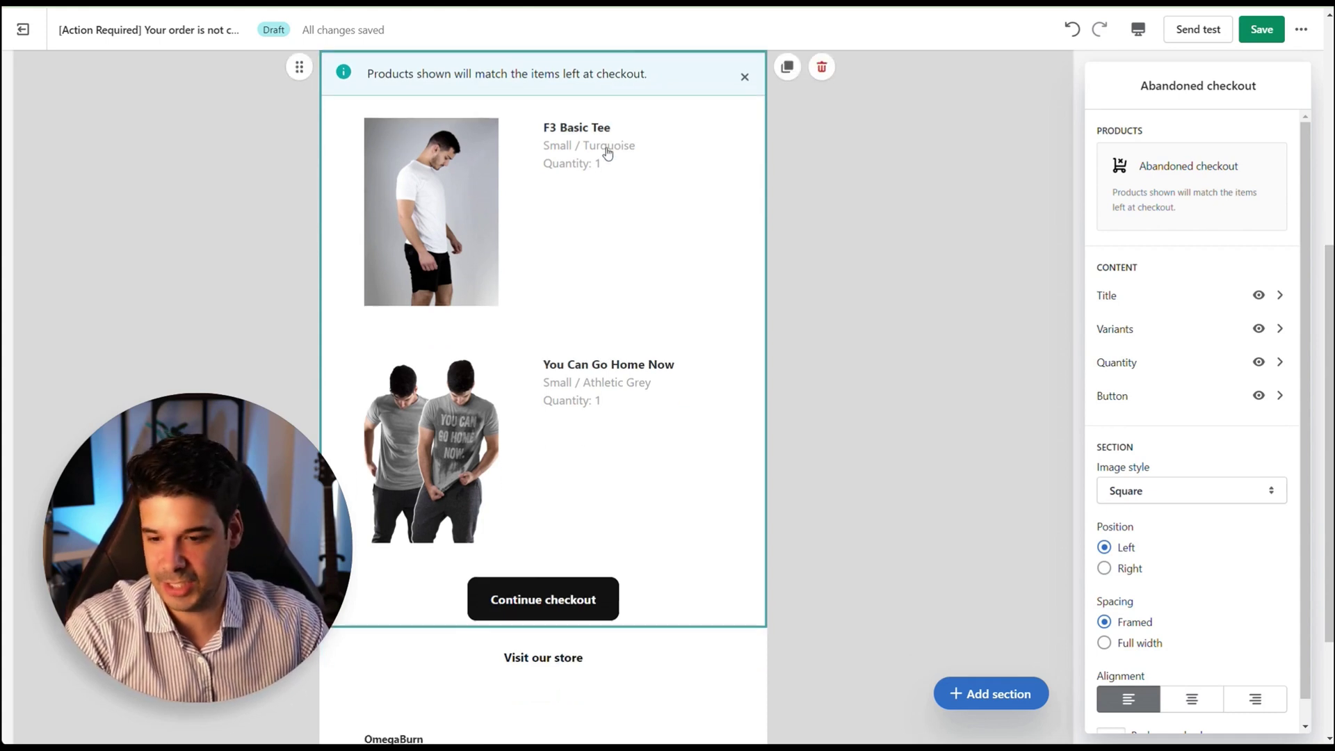
scroll(557, 408, down, 3)
click(545, 540)
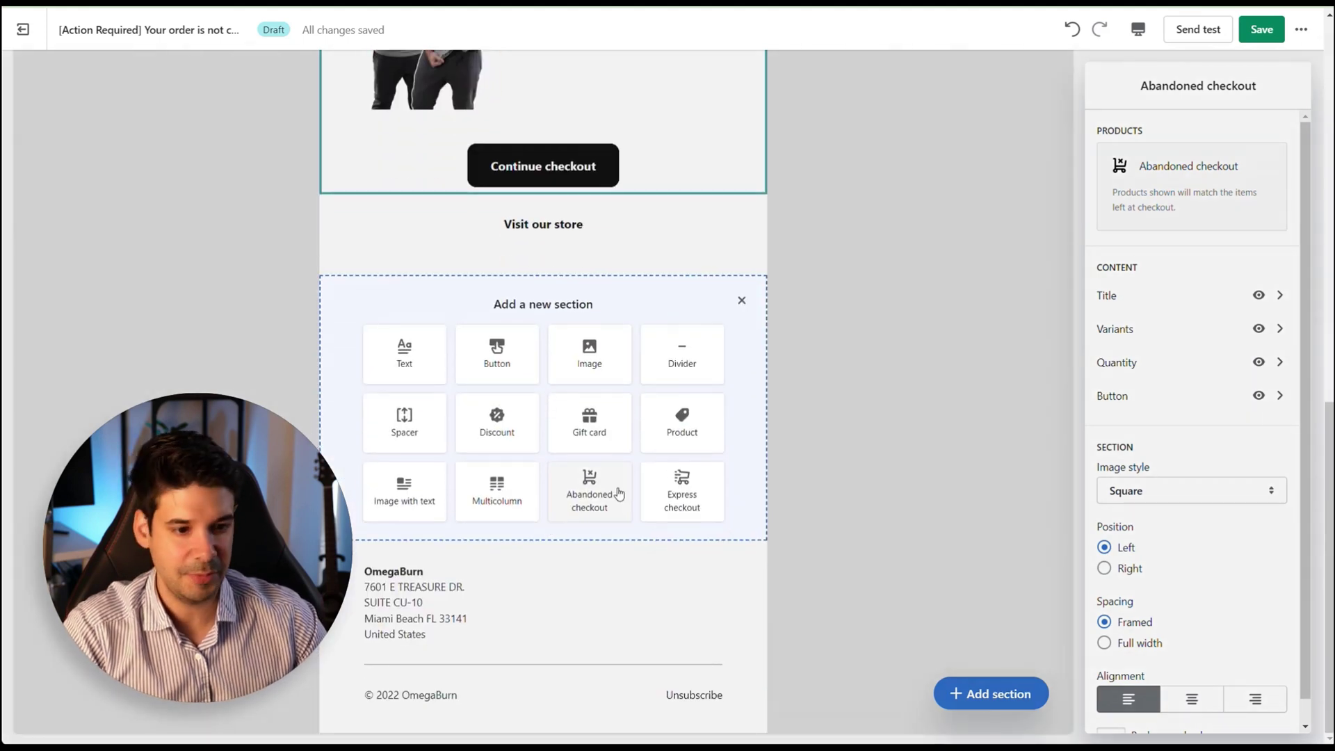
click(606, 351)
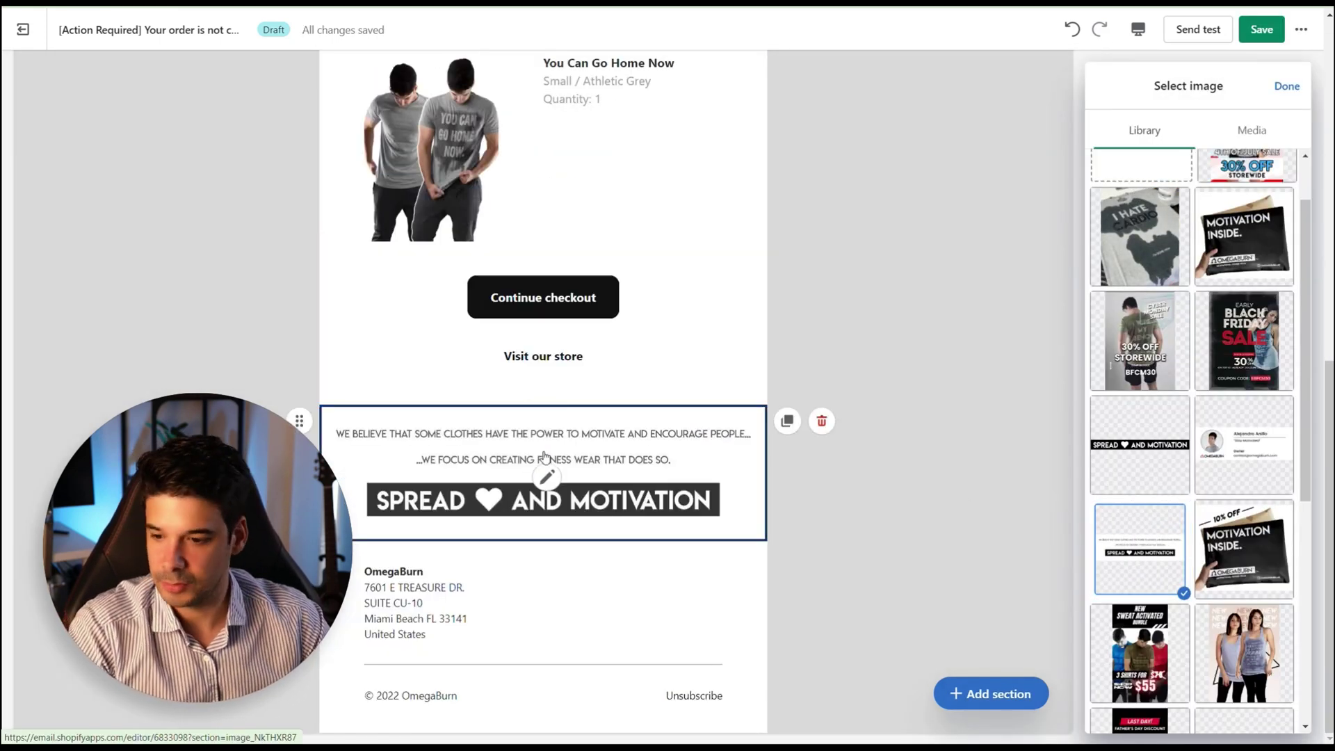
Review the whole email once more, save it and return to the workflow
scroll(547, 455, up, 4)
scroll(656, 549, up, 1)
scroll(849, 540, down, 5)
scroll(778, 533, up, 9)
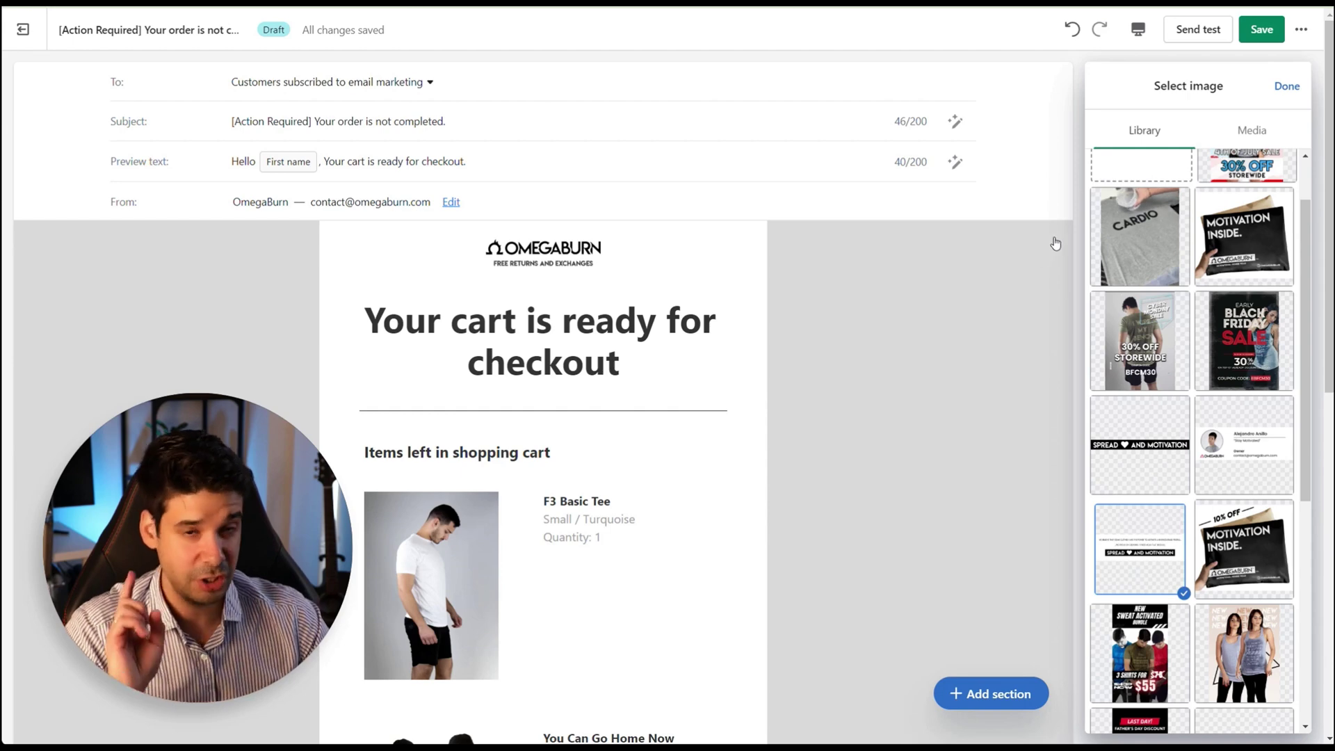
click(1257, 36)
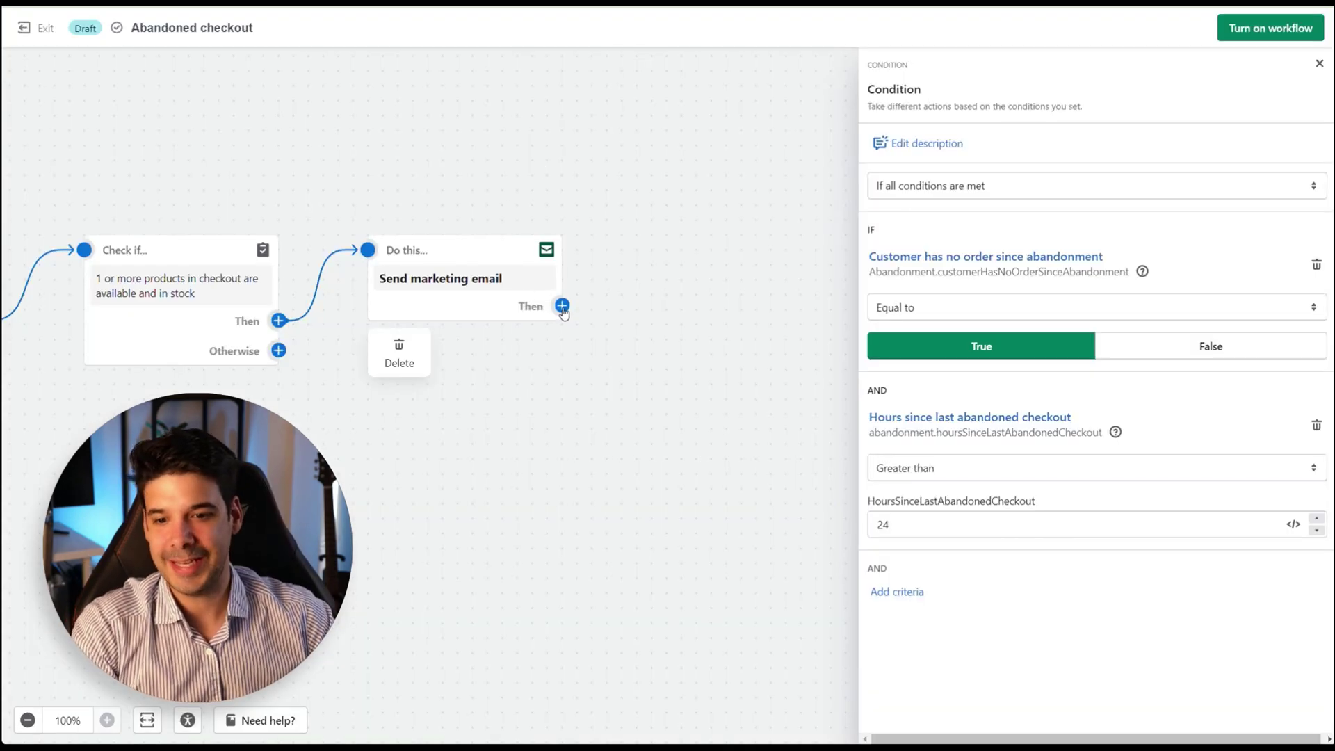
Add a 24-hour Wait after the marketing email, followed by a condition that customerHasNoOrderSinceAbandonment is equal to True
click(562, 305)
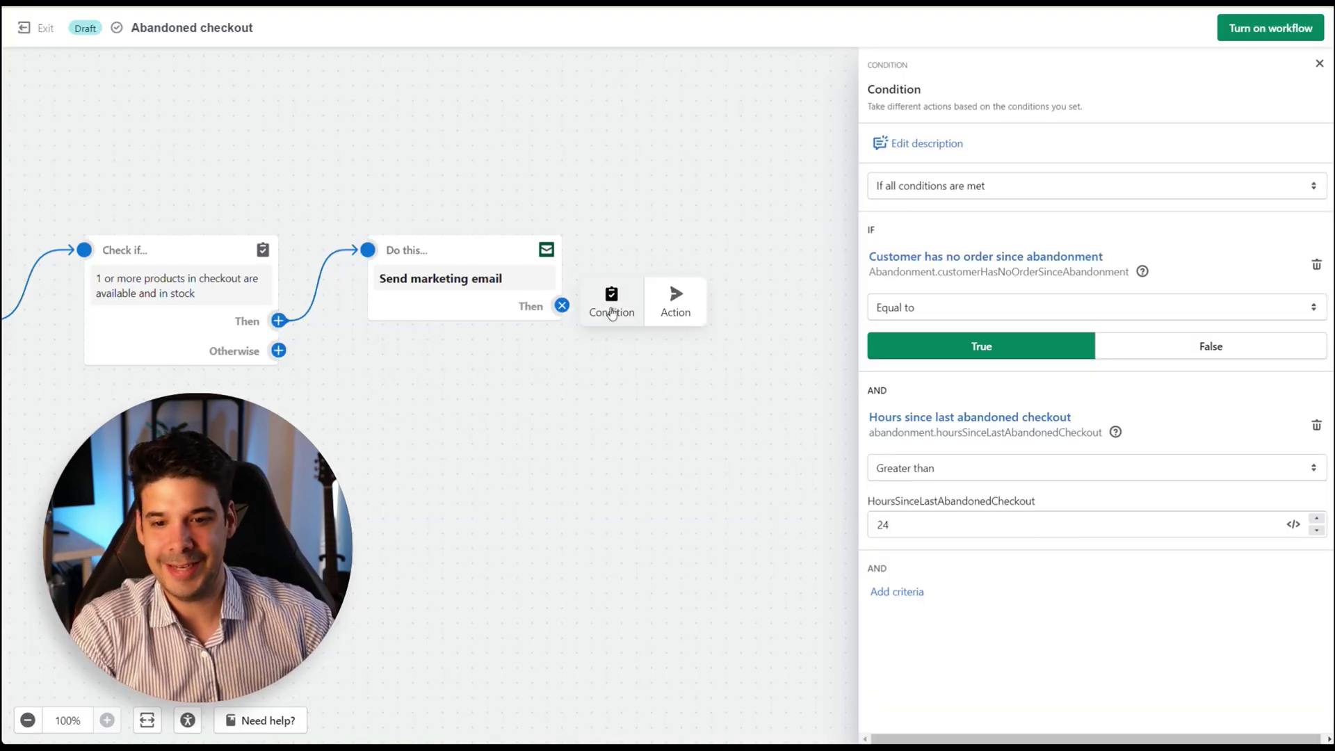
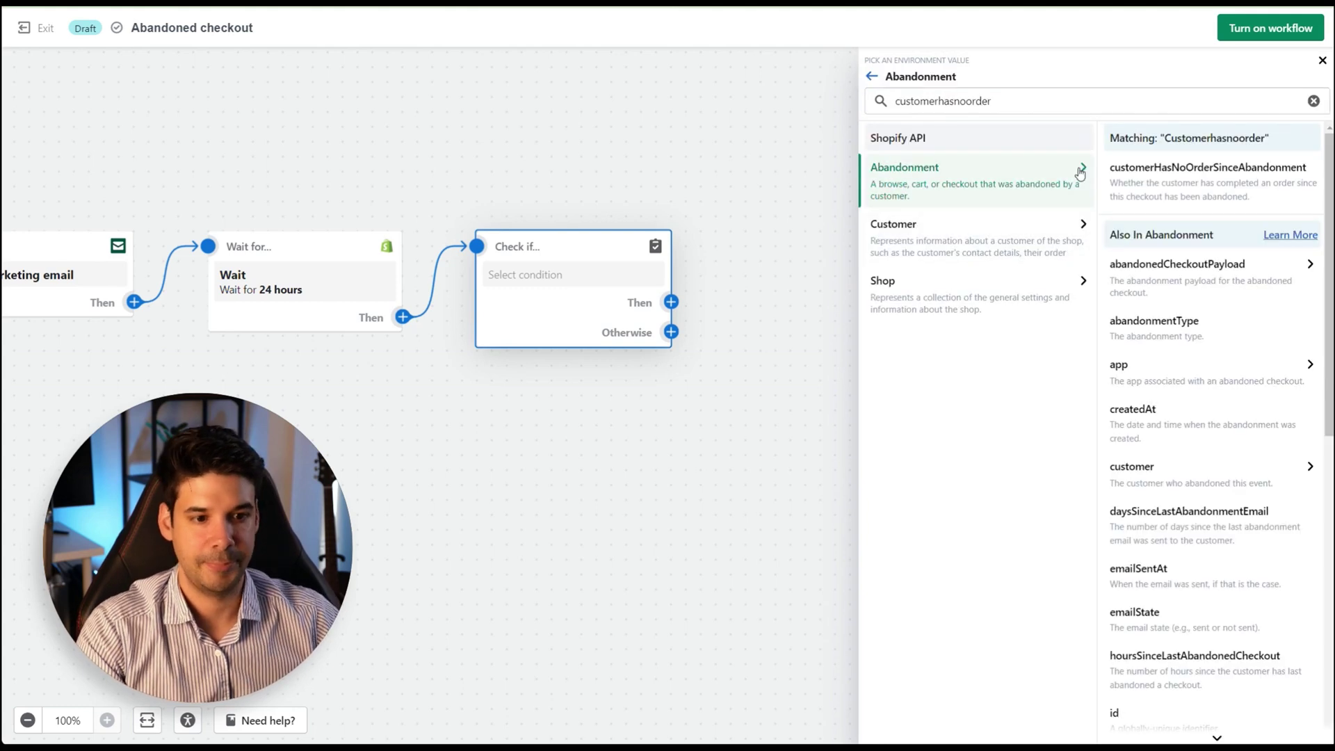
click(1201, 177)
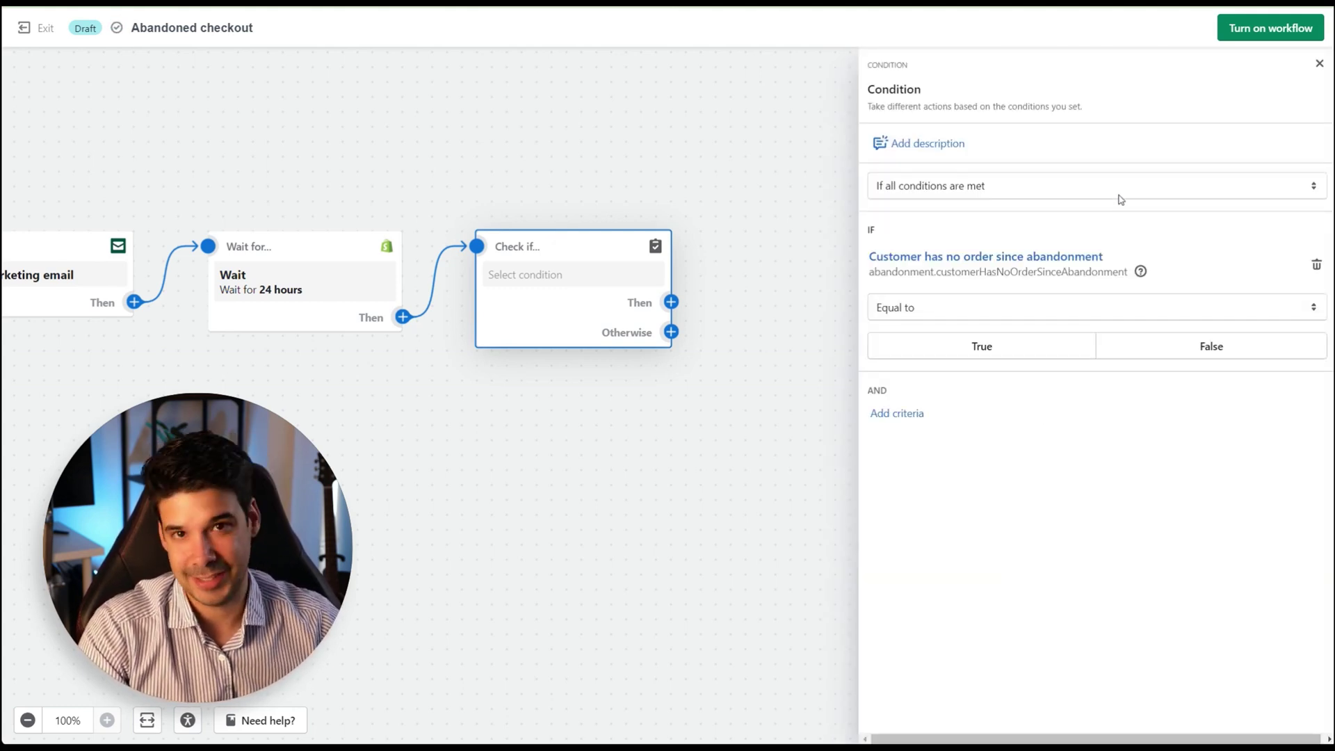
click(1004, 348)
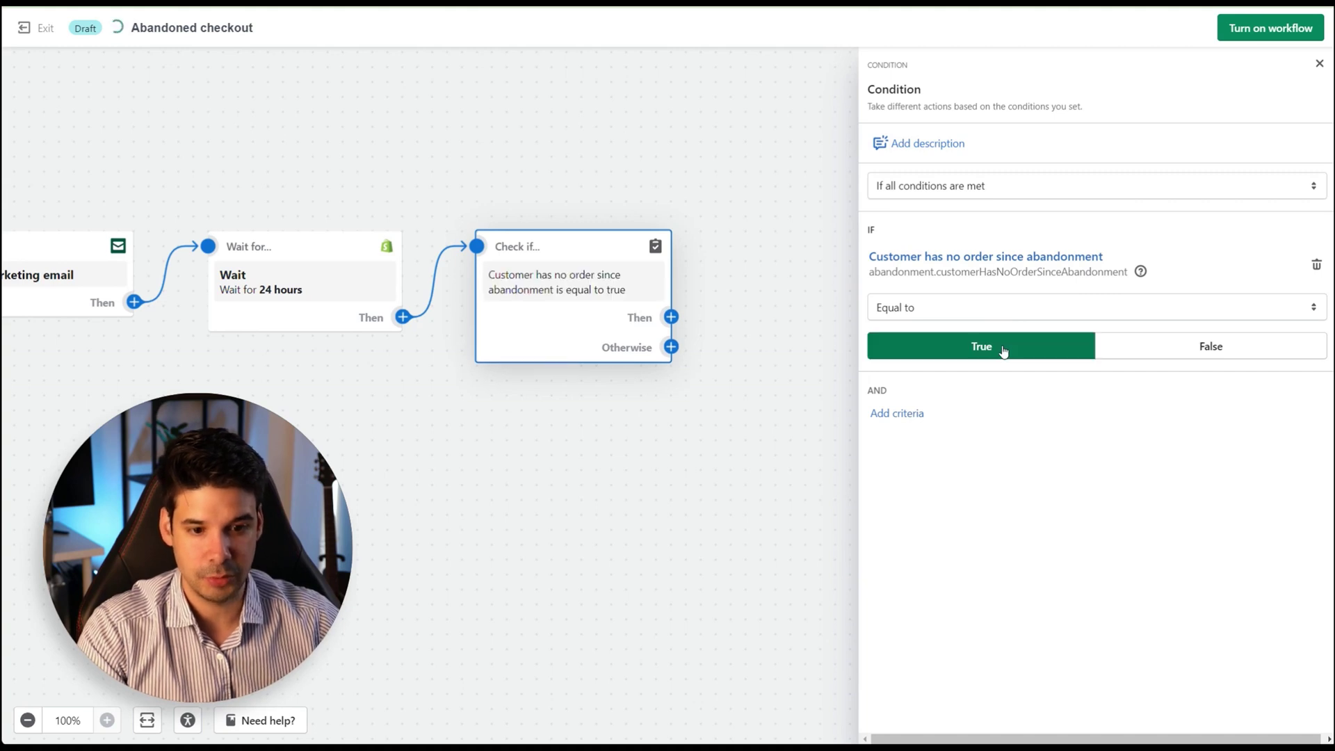
Add a second criterion to the condition: lastCheckoutAbandonmentDate less than the abandonment's lastCheckoutAbandonmentDate variable
click(897, 414)
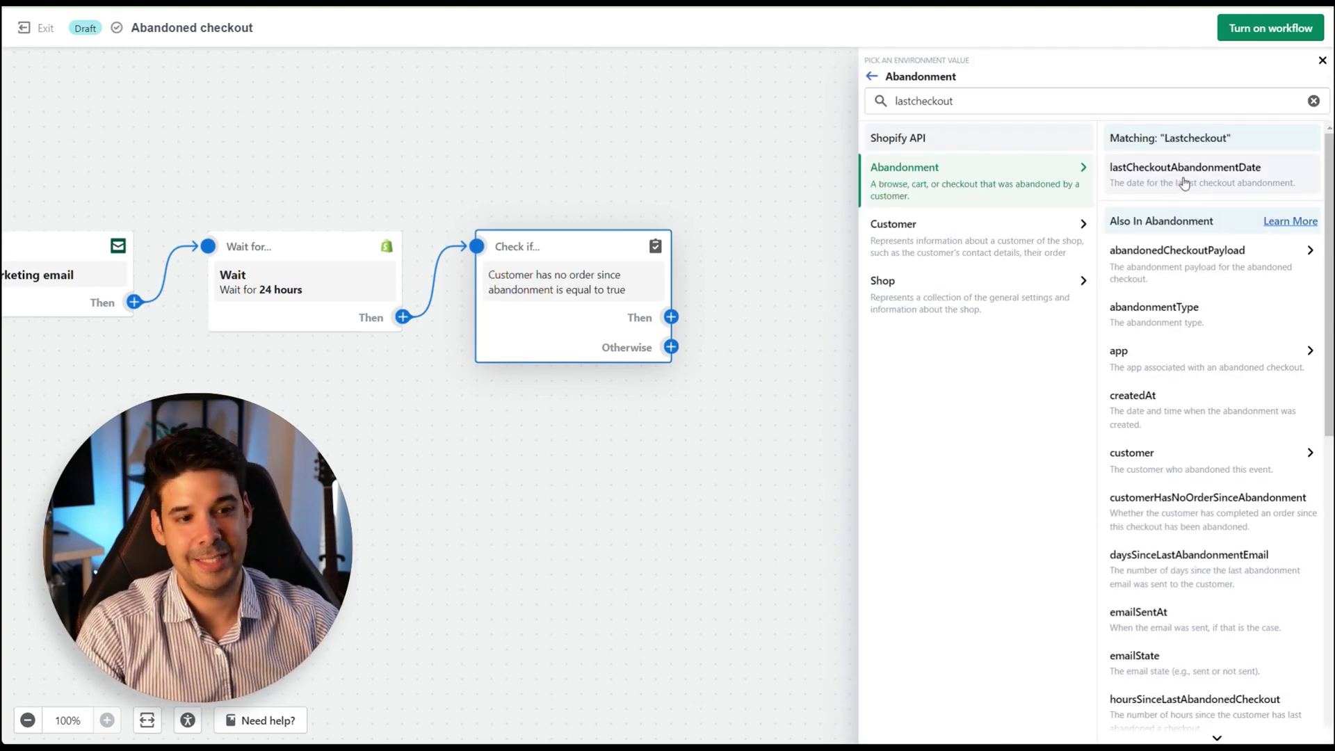
click(1184, 174)
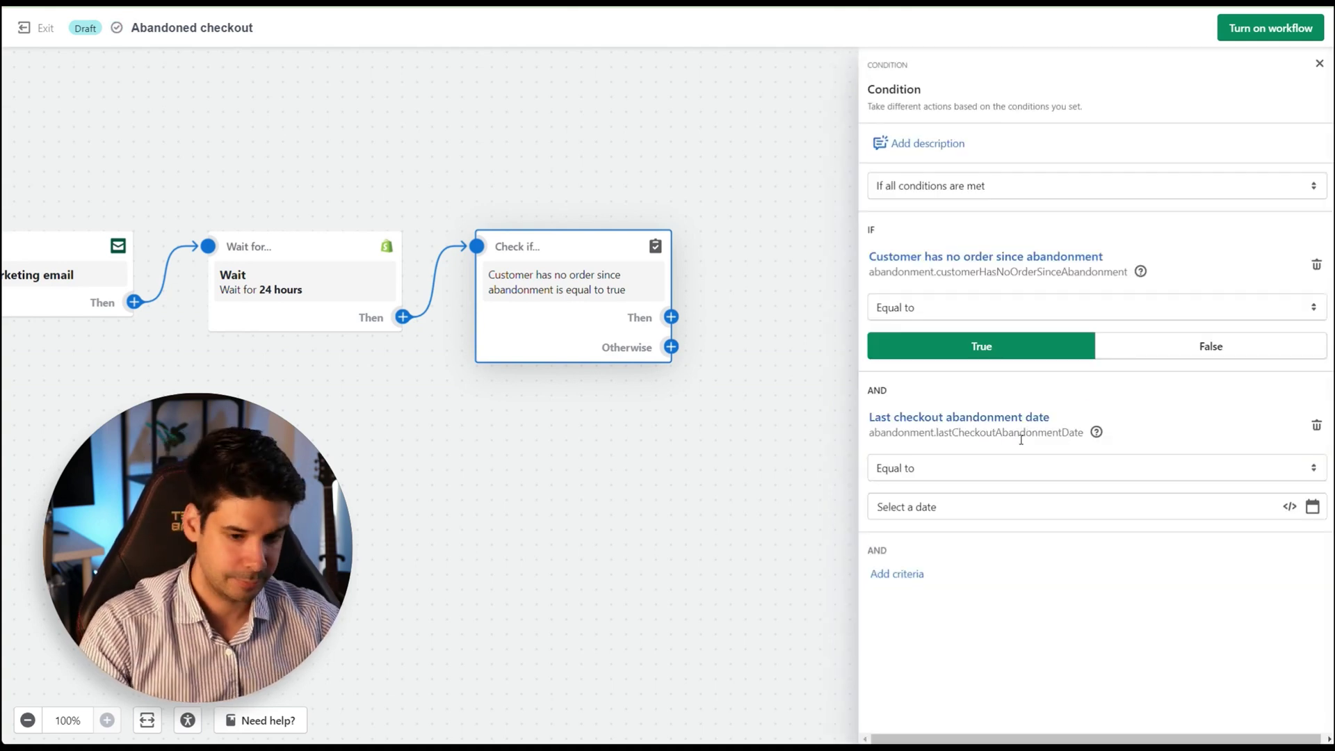
click(1003, 472)
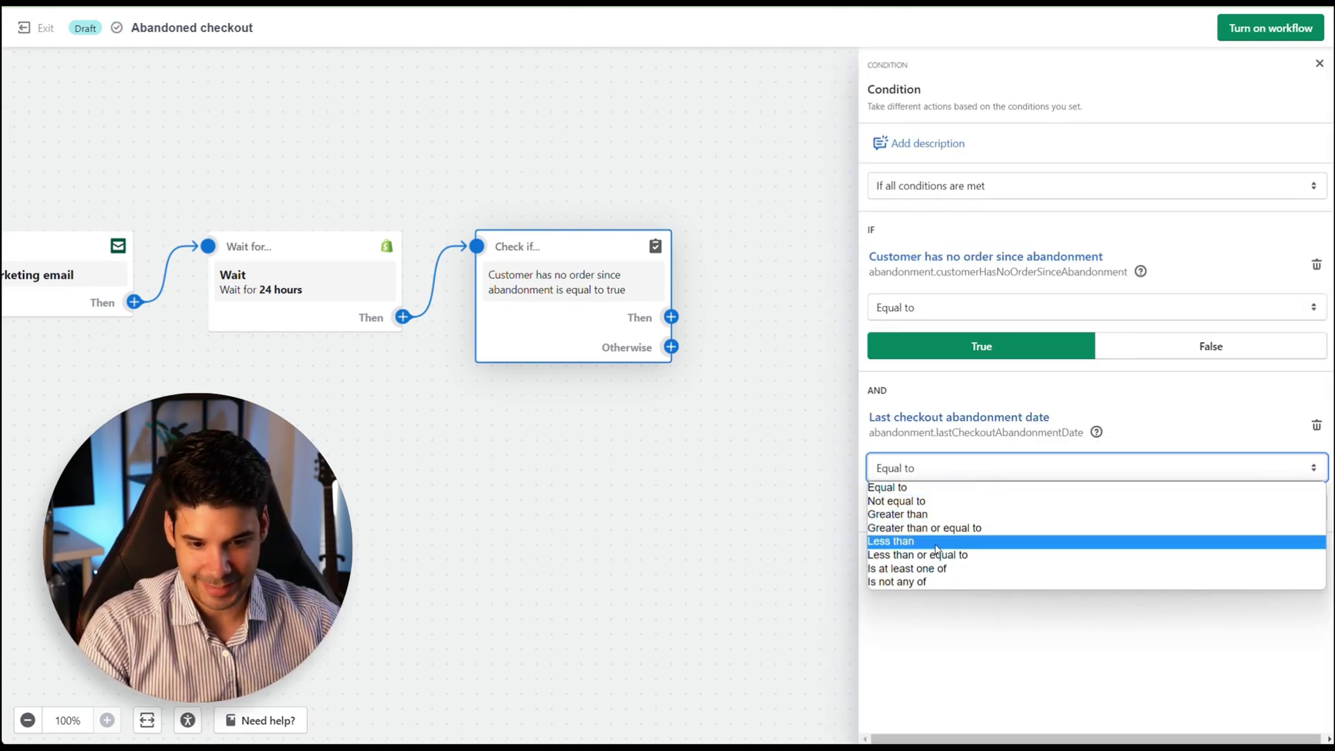
click(1015, 541)
click(945, 508)
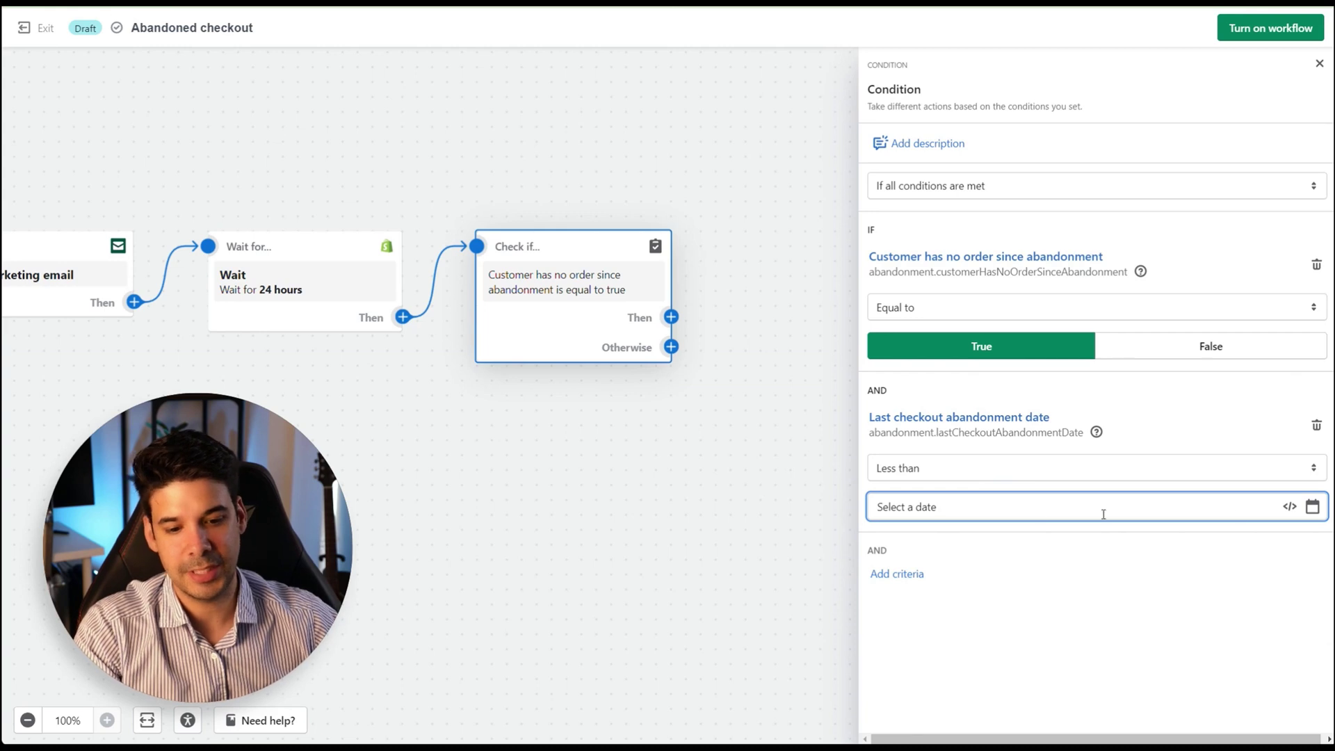
click(1288, 510)
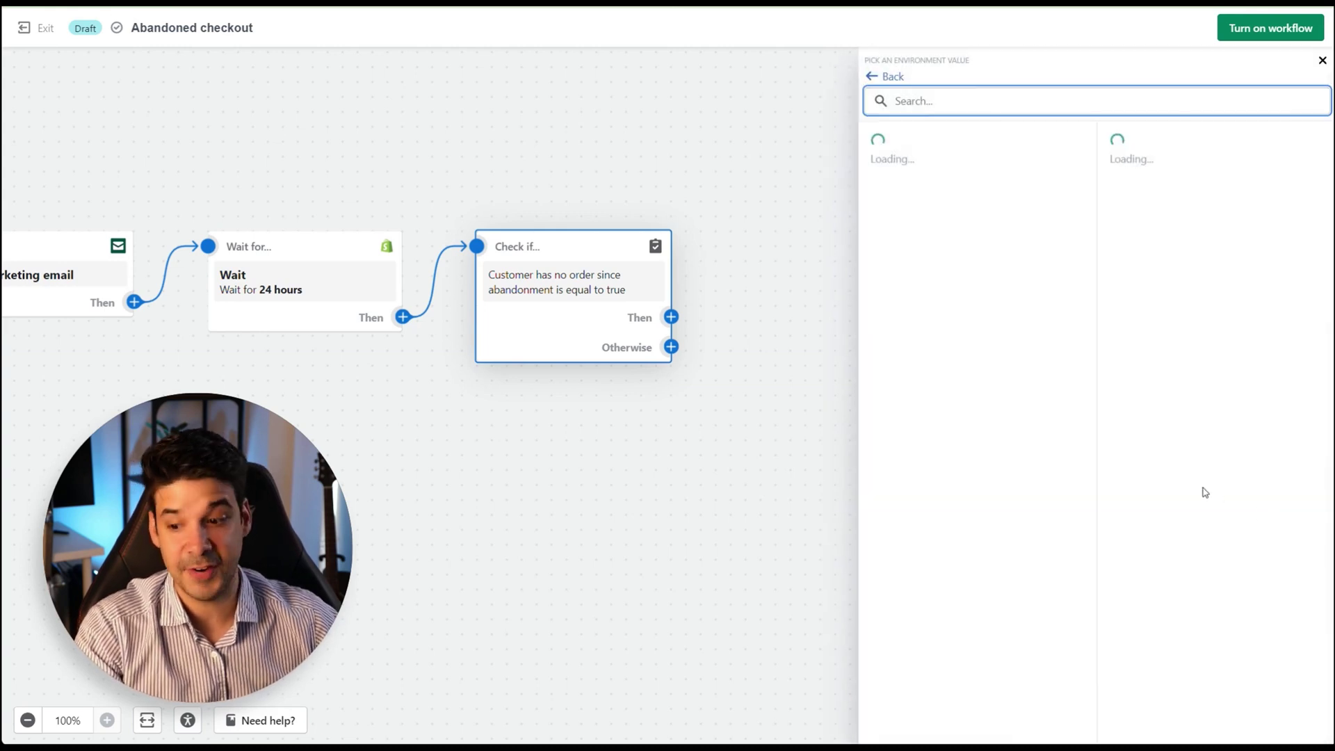
click(965, 185)
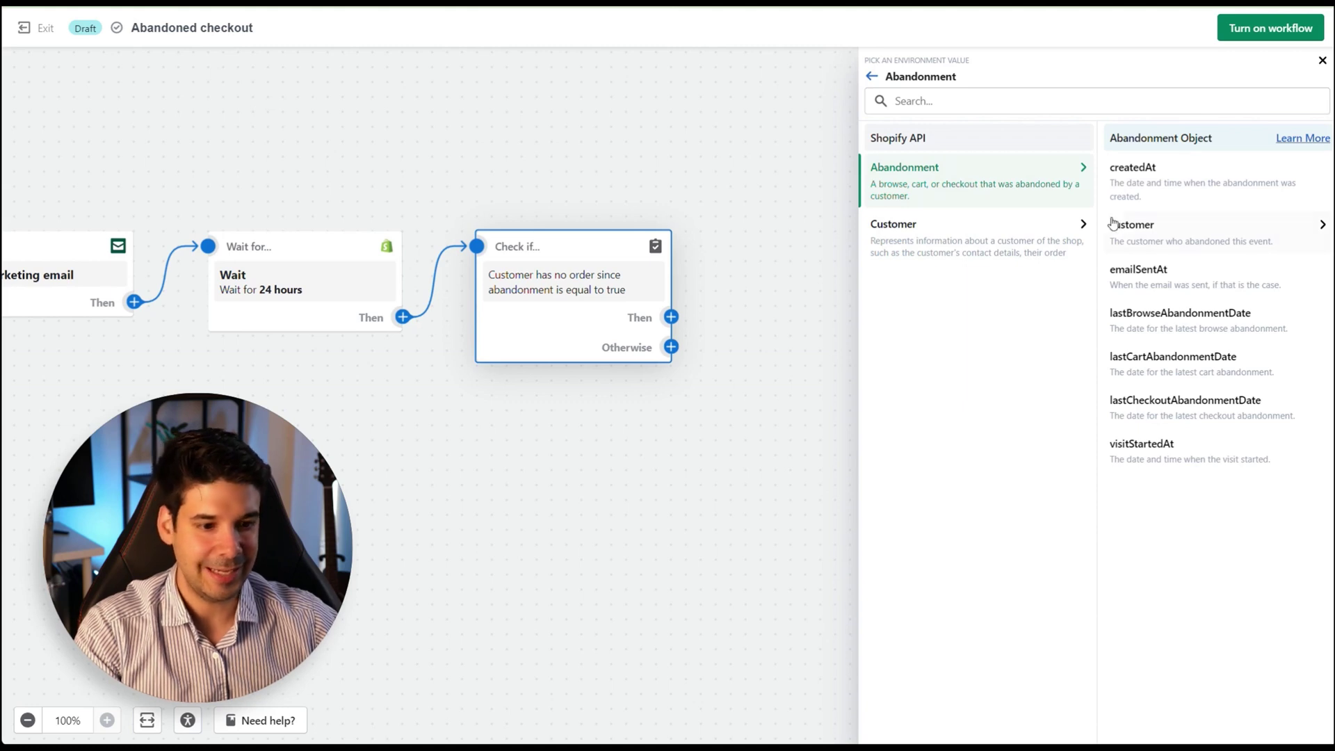
click(1177, 405)
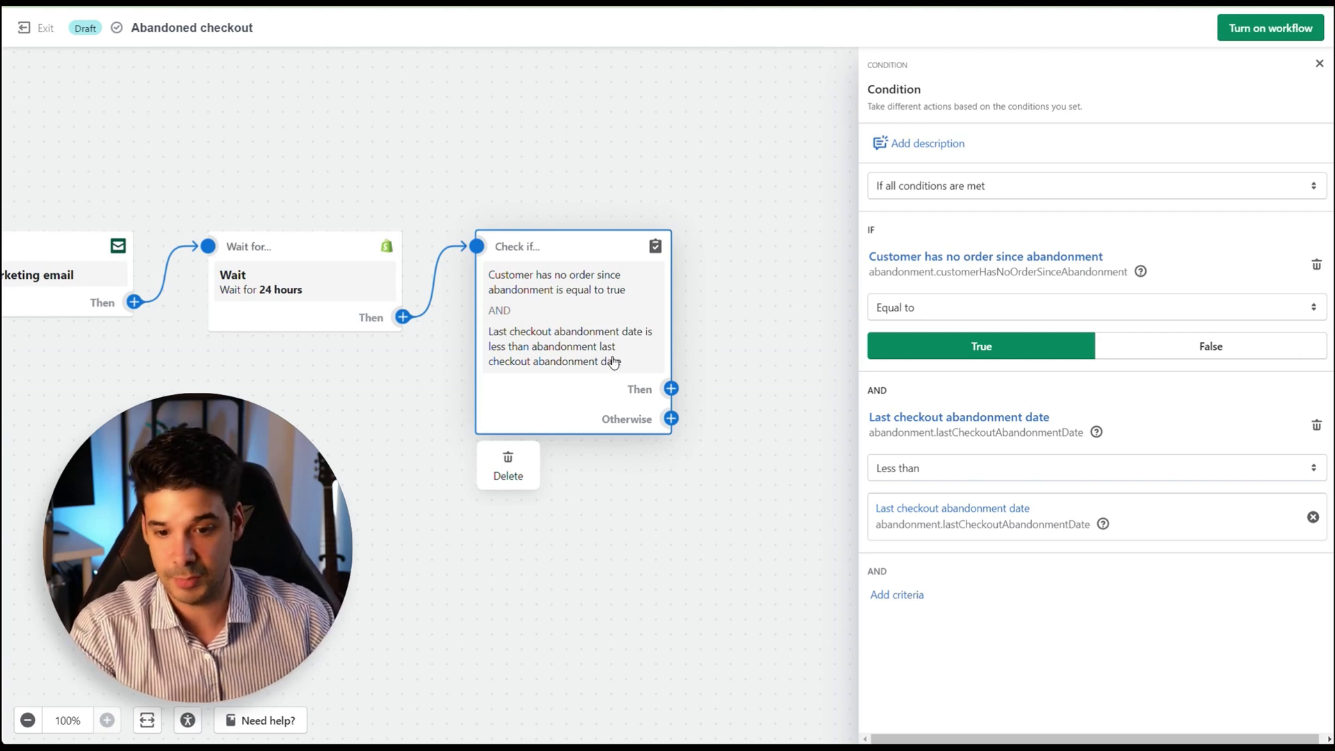
Add a Send marketing email action to the Then branch of the condition that follows the 24-hour Wait
scroll(654, 344, right, 3)
click(549, 376)
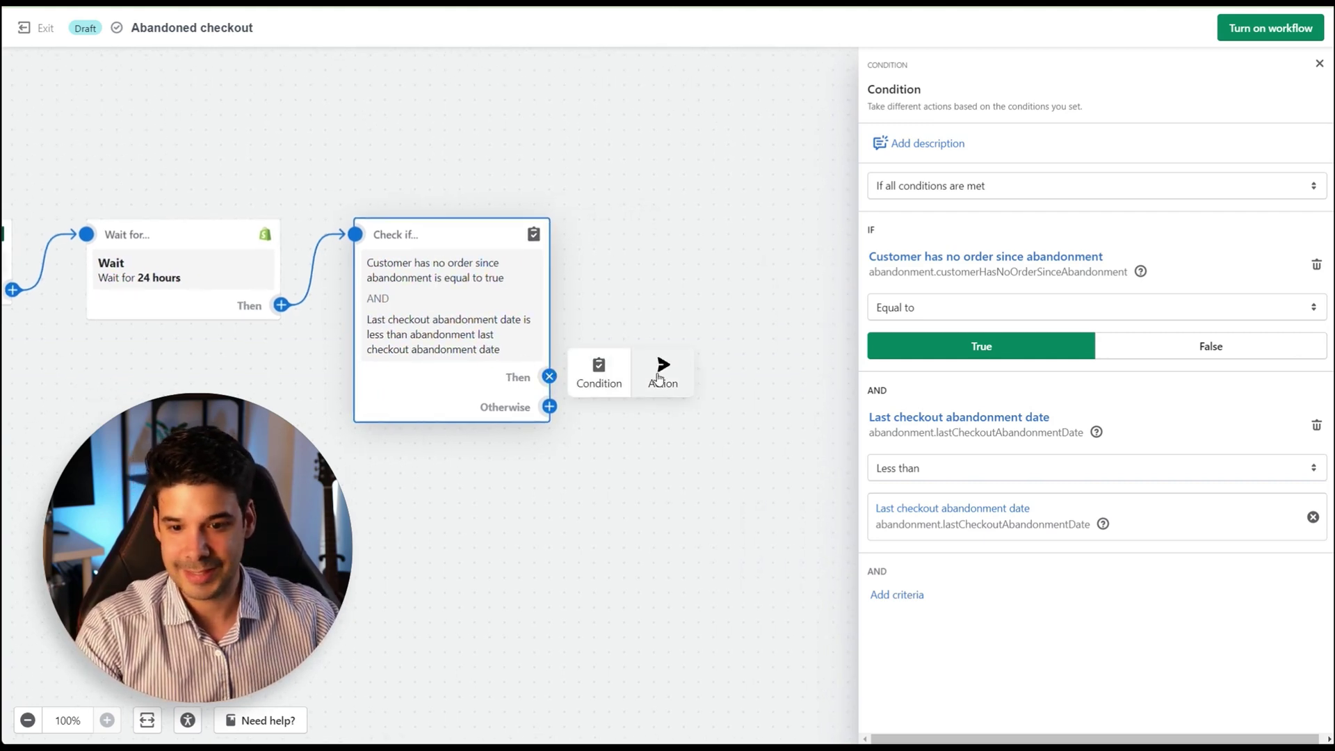
click(652, 381)
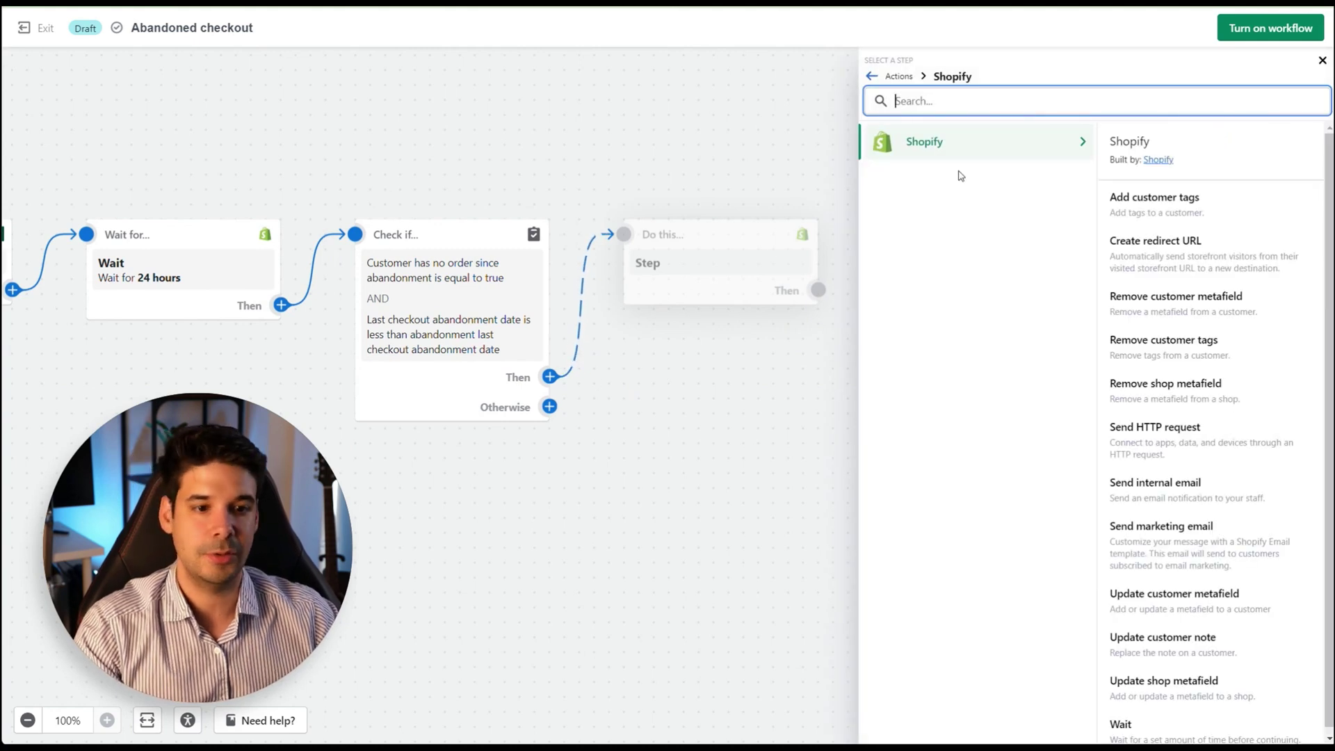
scroll(1134, 378, down, 1)
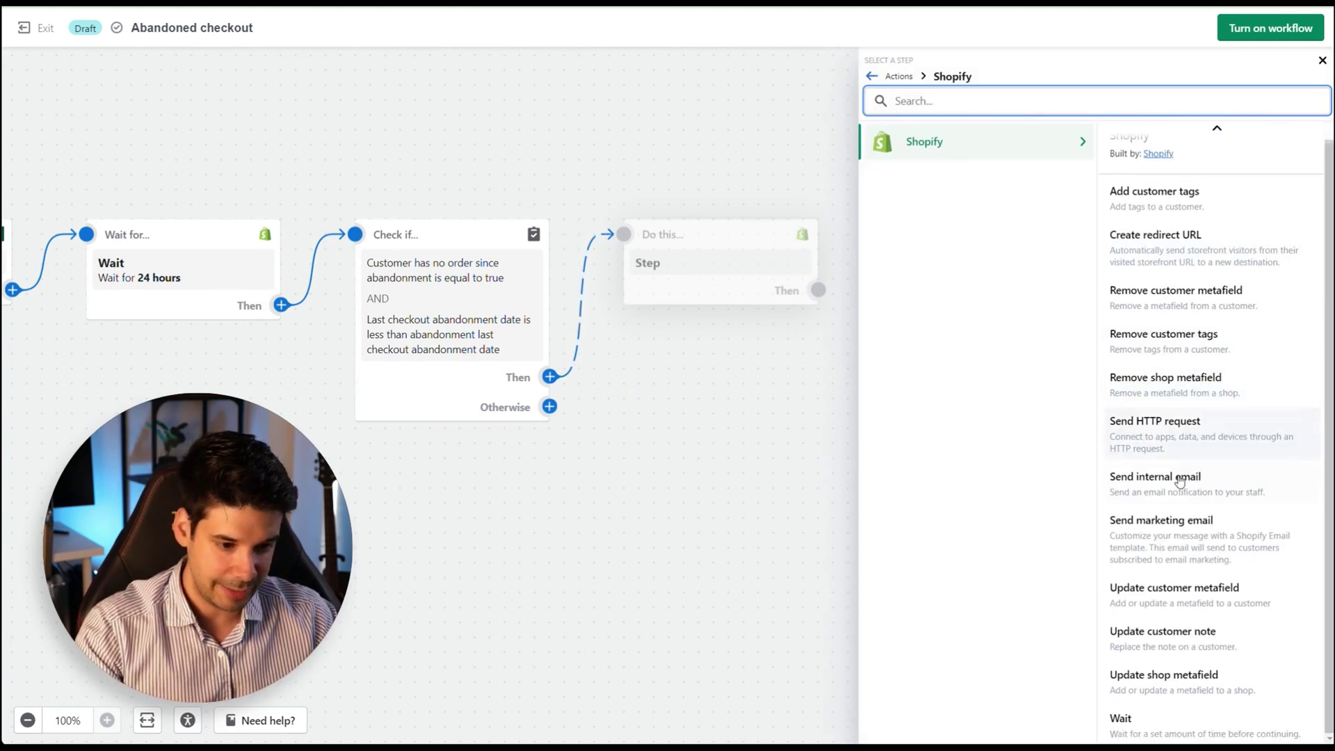
click(1166, 538)
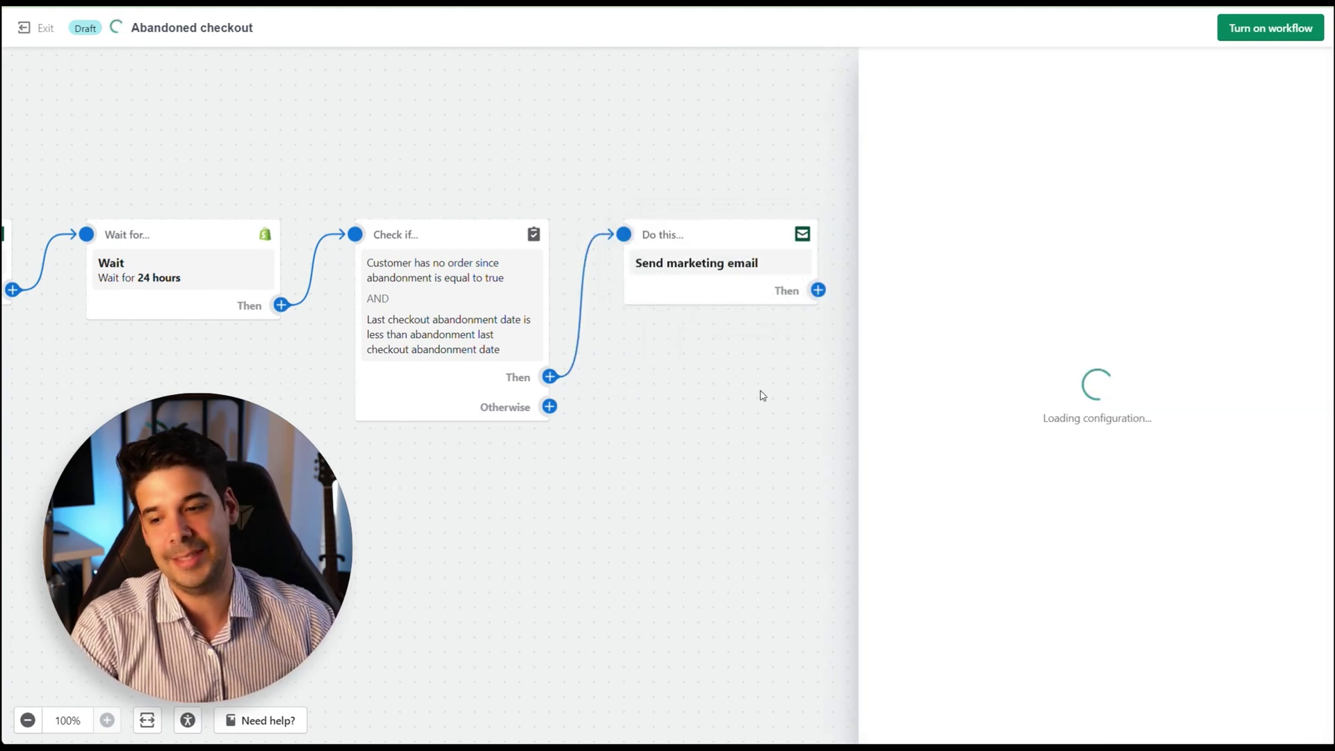
Create the content of the new marketing email from the Abandoned checkout template
click(1097, 215)
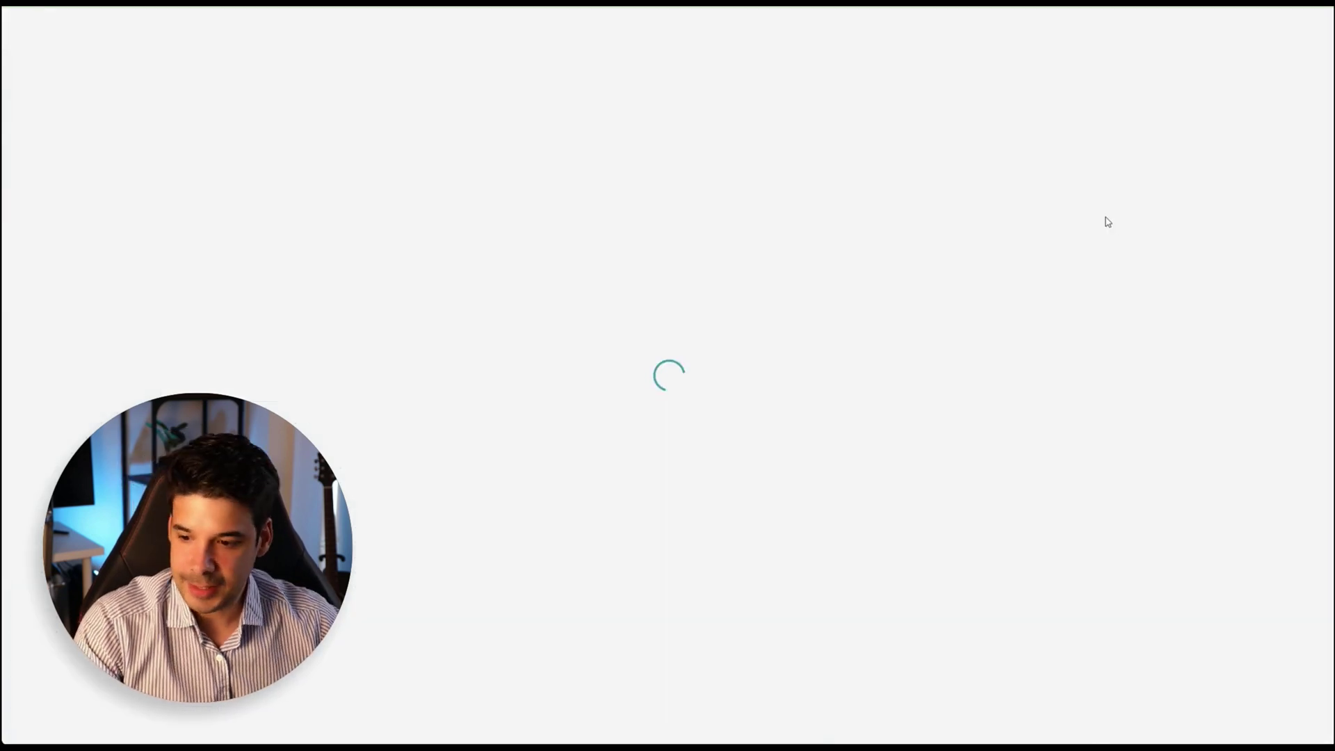
click(411, 479)
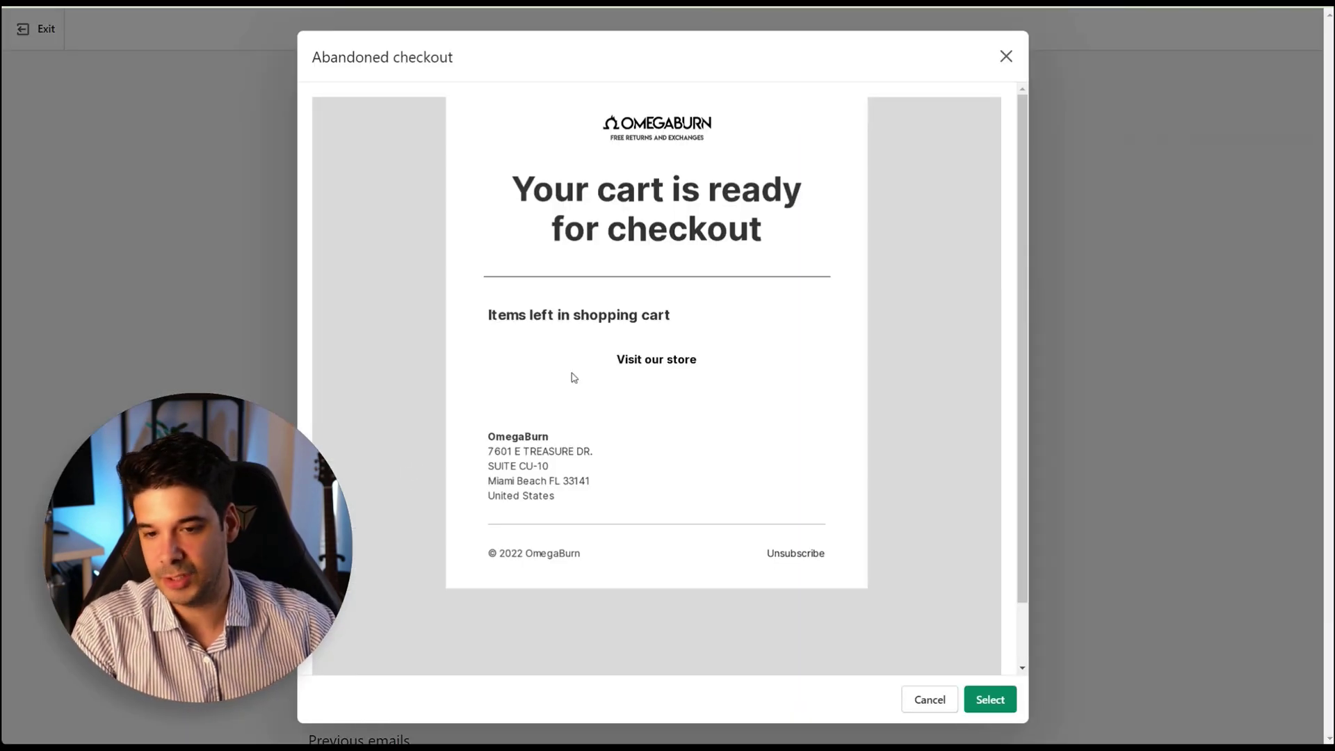
click(993, 703)
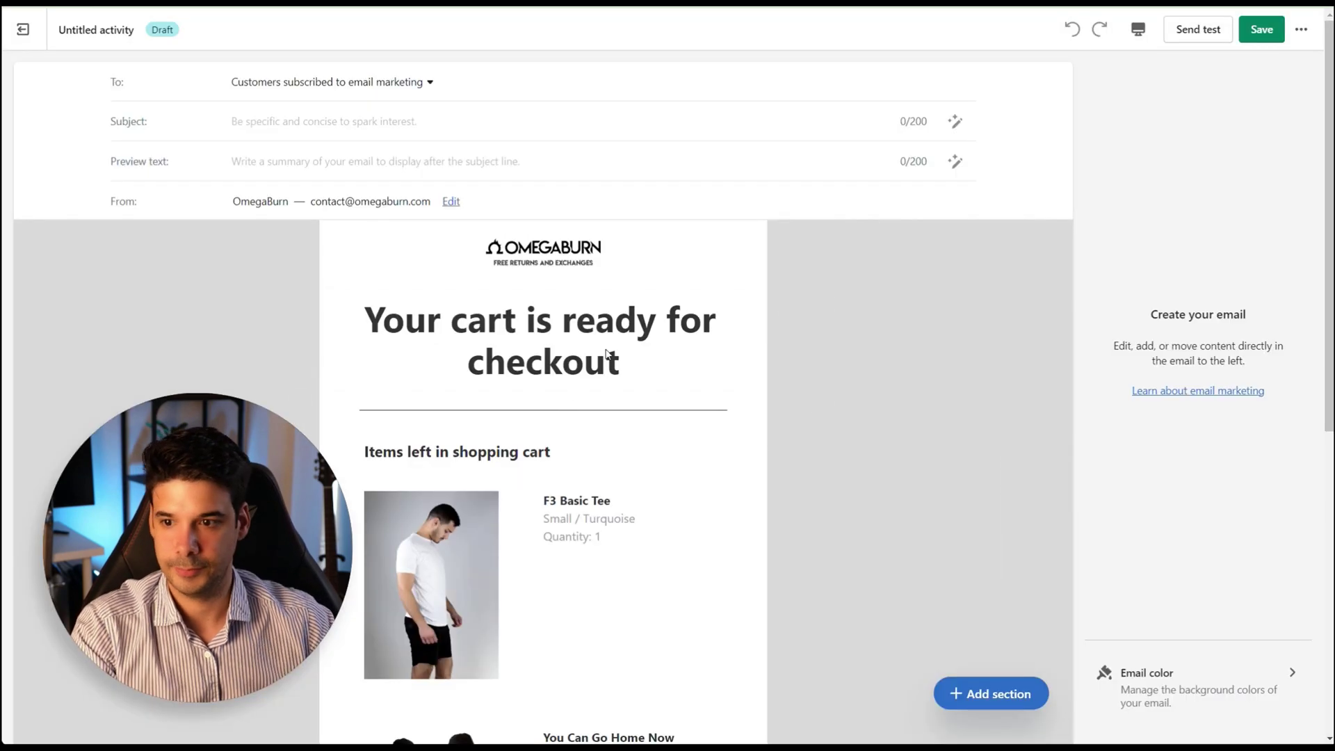
Set the email's subject to "Reminder", check the cart items in the body and save the email
click(251, 125)
text(Re)
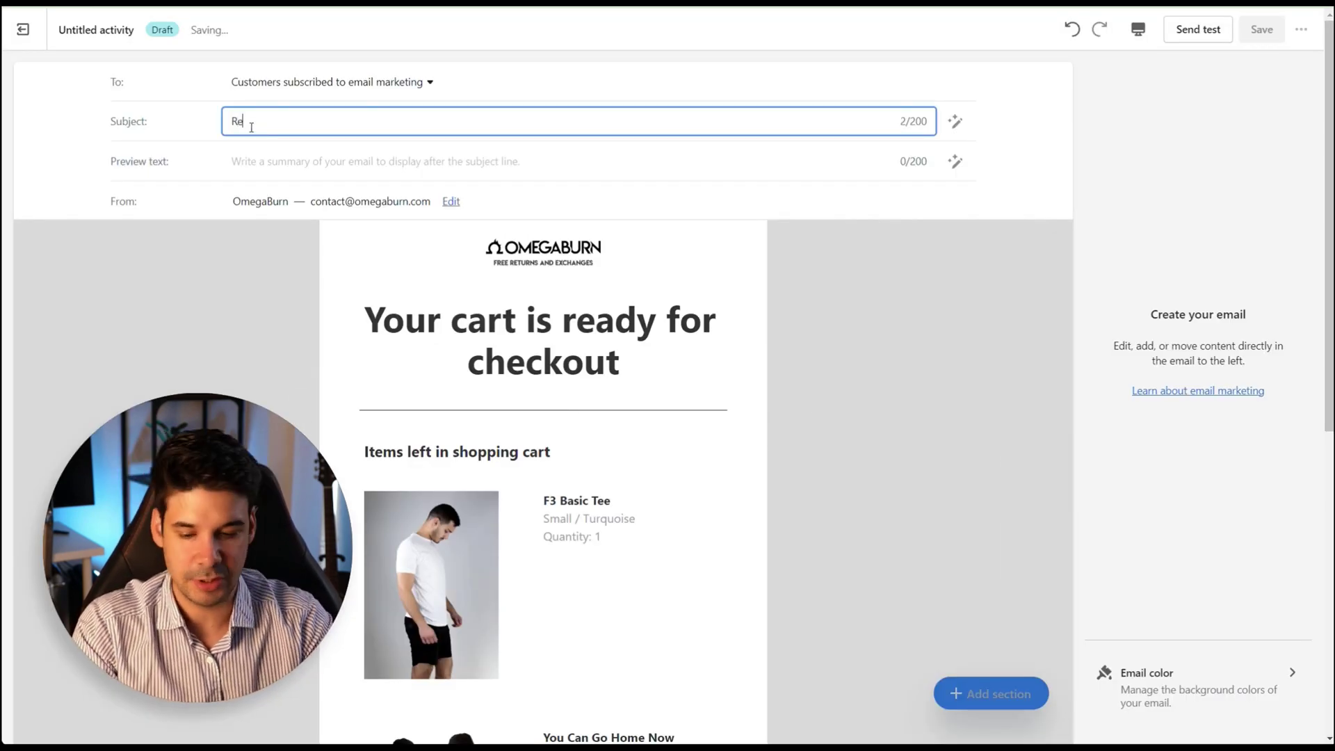
text(minder)
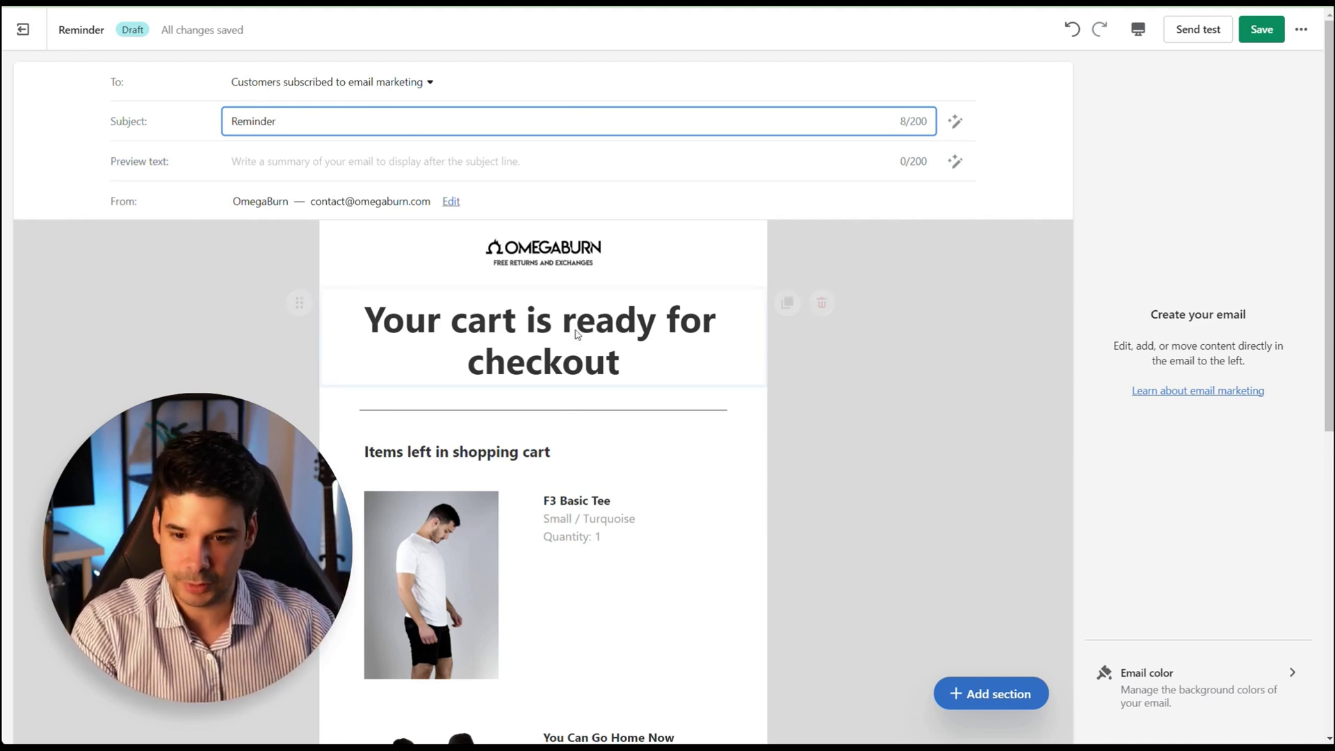
scroll(685, 309, down, 3)
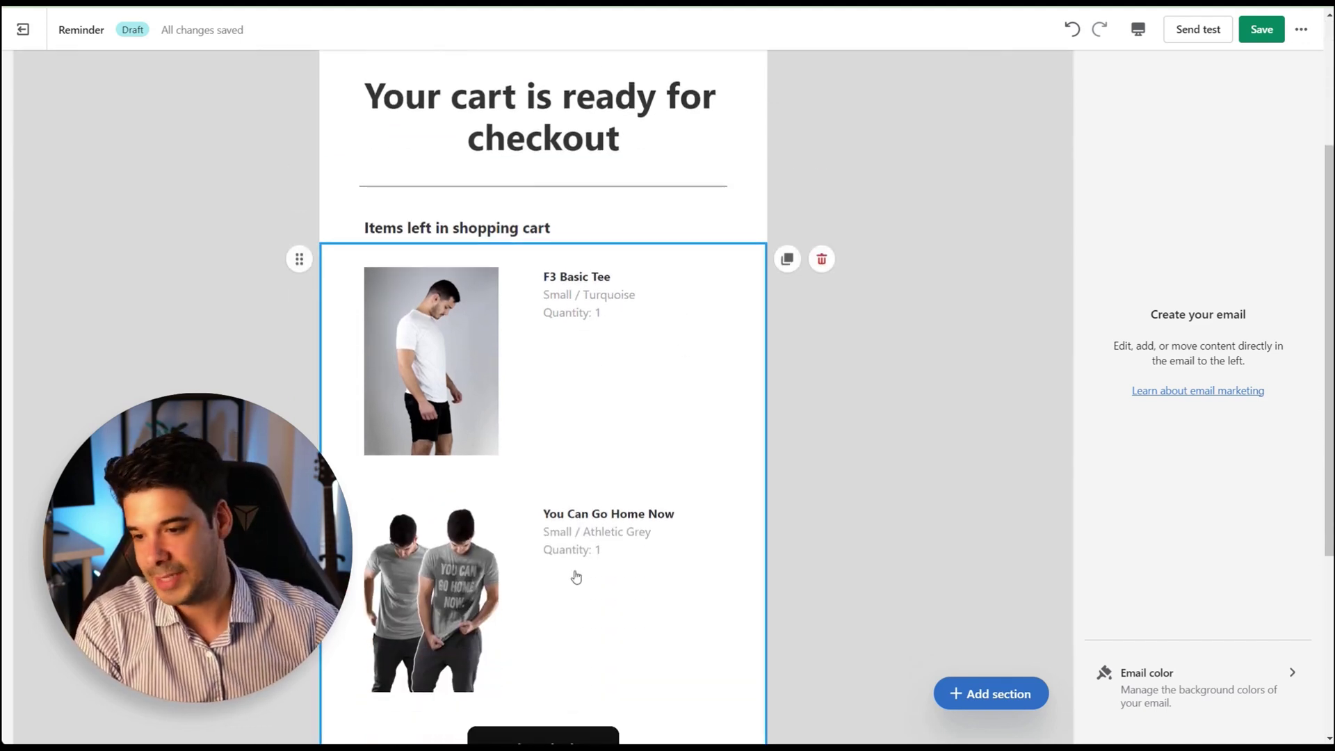
scroll(596, 504, up, 3)
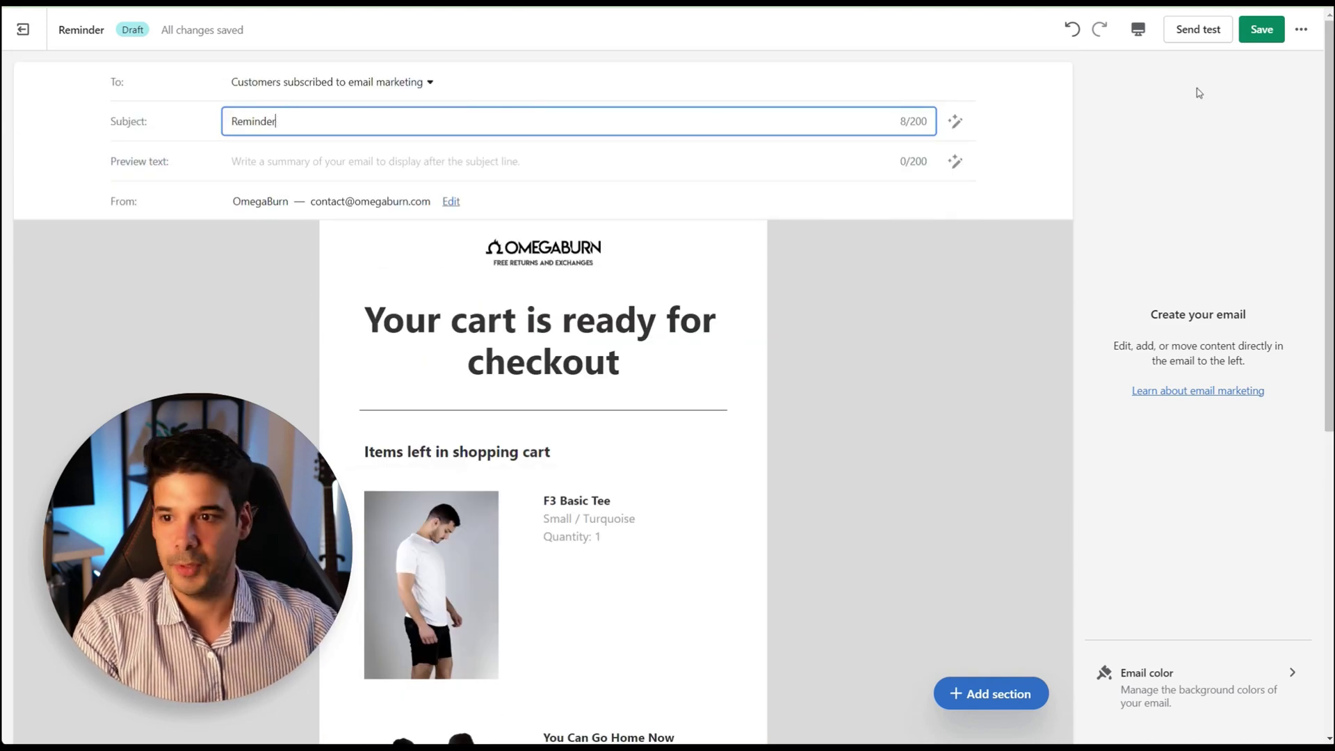
click(1265, 37)
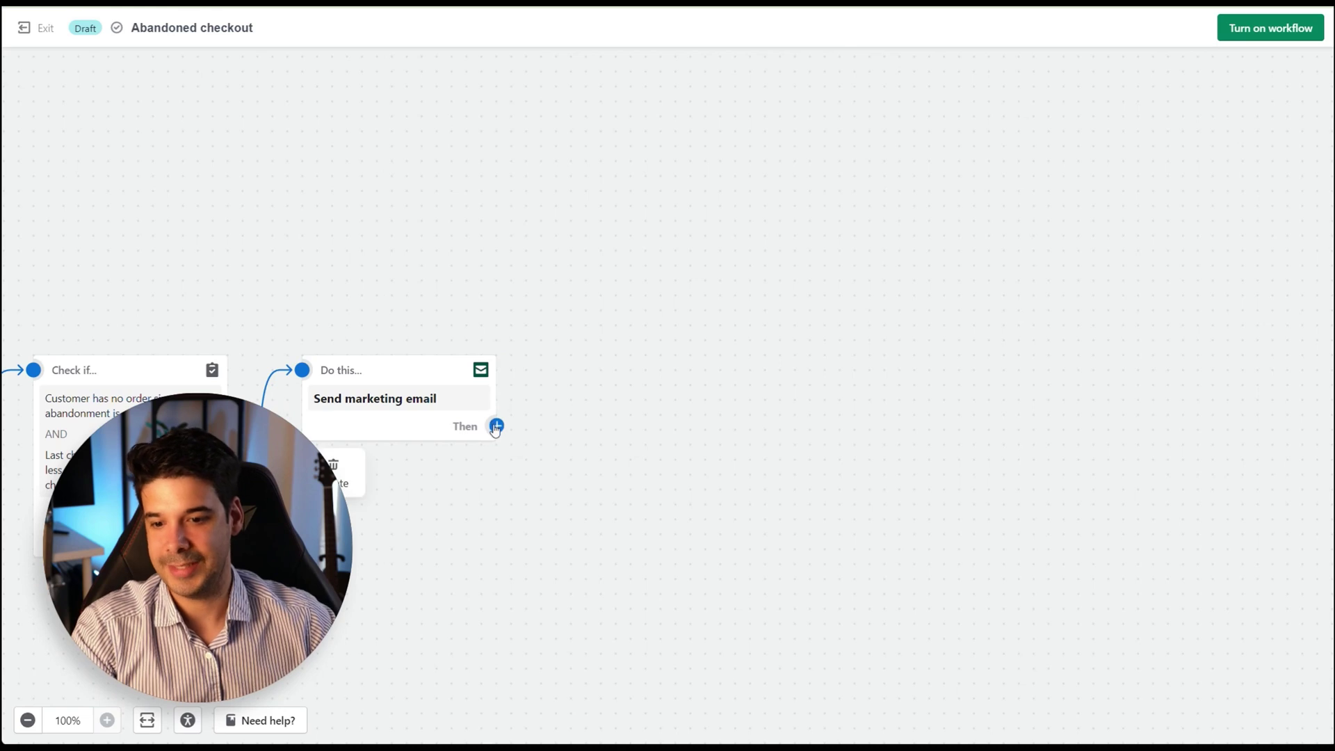
Add a Wait action after the reminder marketing email
click(496, 426)
click(602, 428)
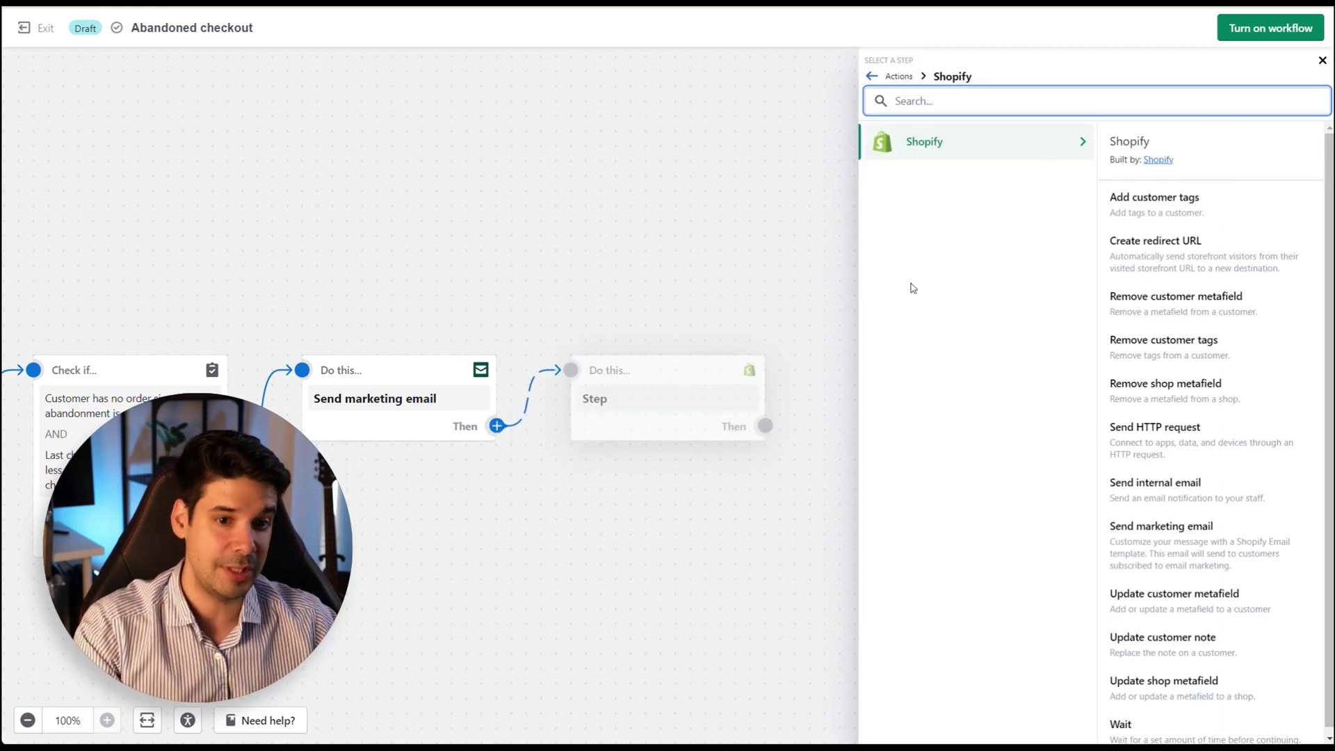
text(w)
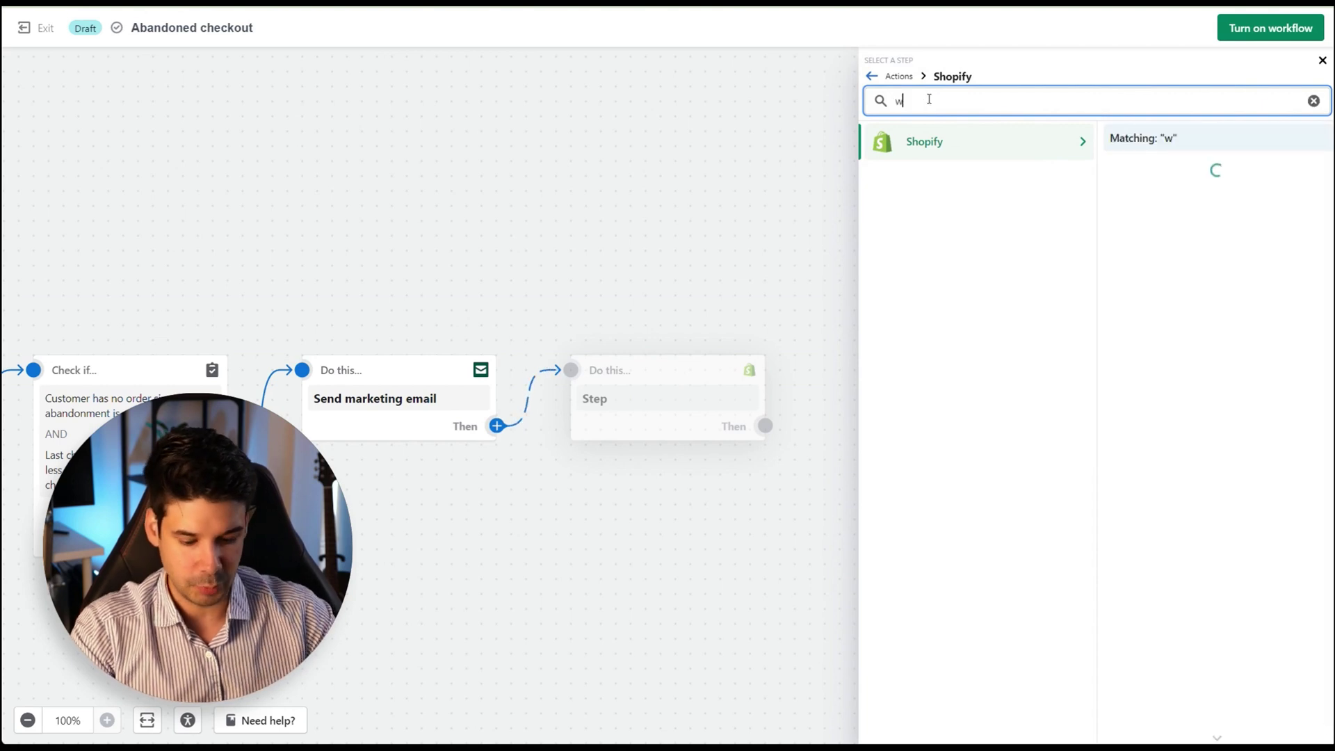
text(ait)
key(Return)
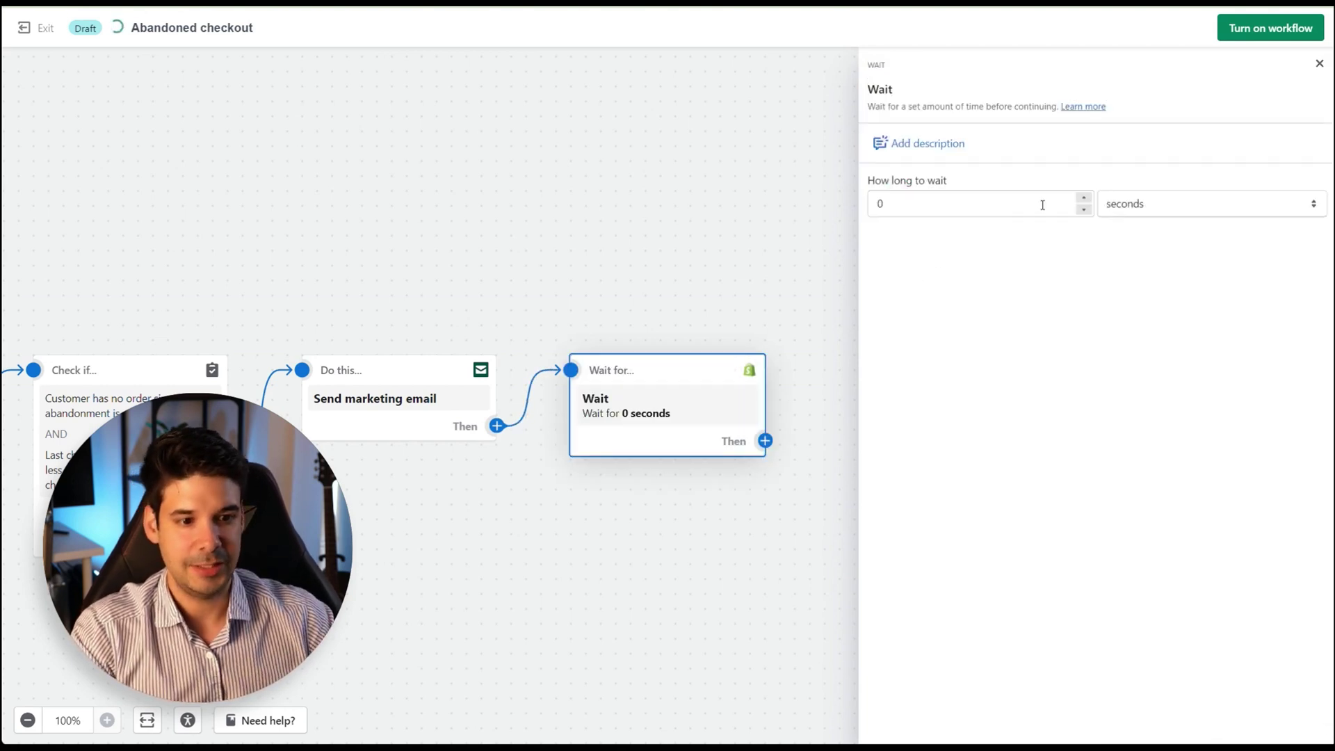
Set the new Wait's duration to 72 hours
click(1014, 198)
text(72)
click(1175, 204)
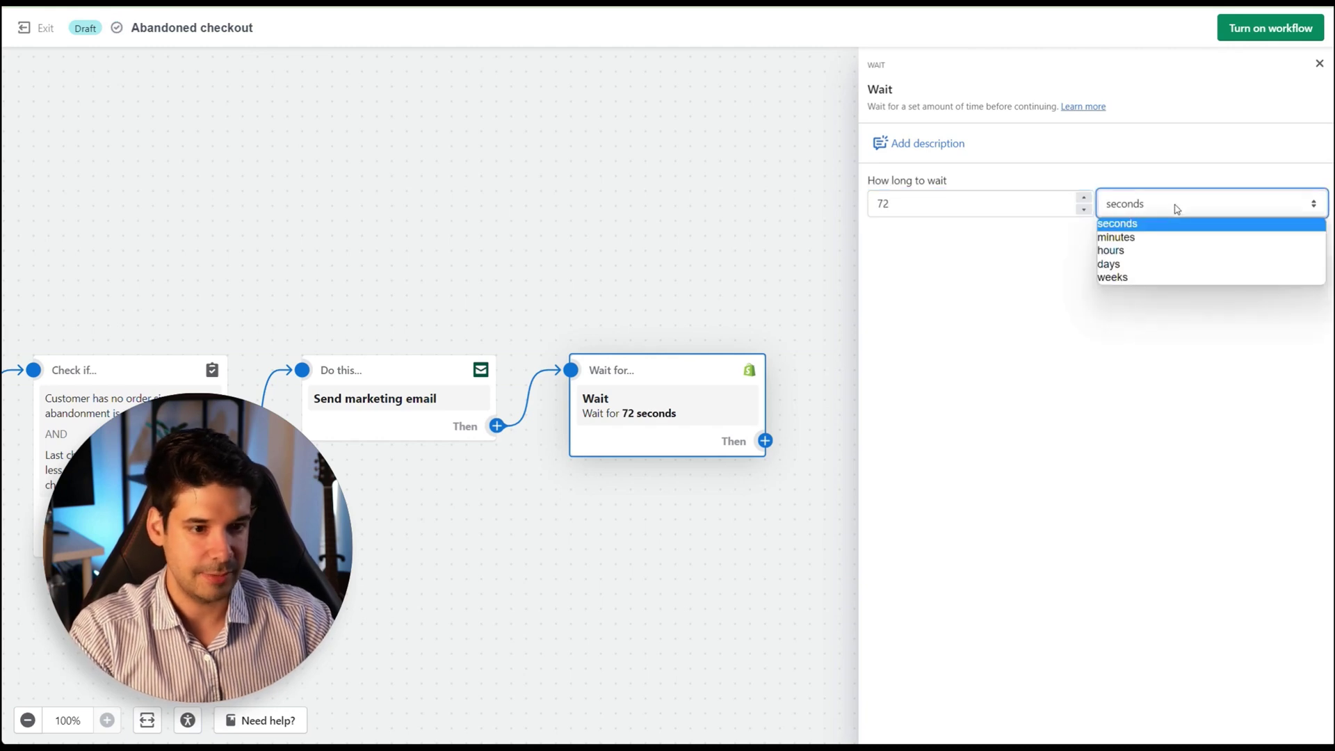
click(1135, 253)
click(677, 328)
Add a condition after the 72-hour Wait requiring customerHasNoOrderSinceAbandonment to be equal to True
drag(766, 296, 635, 231)
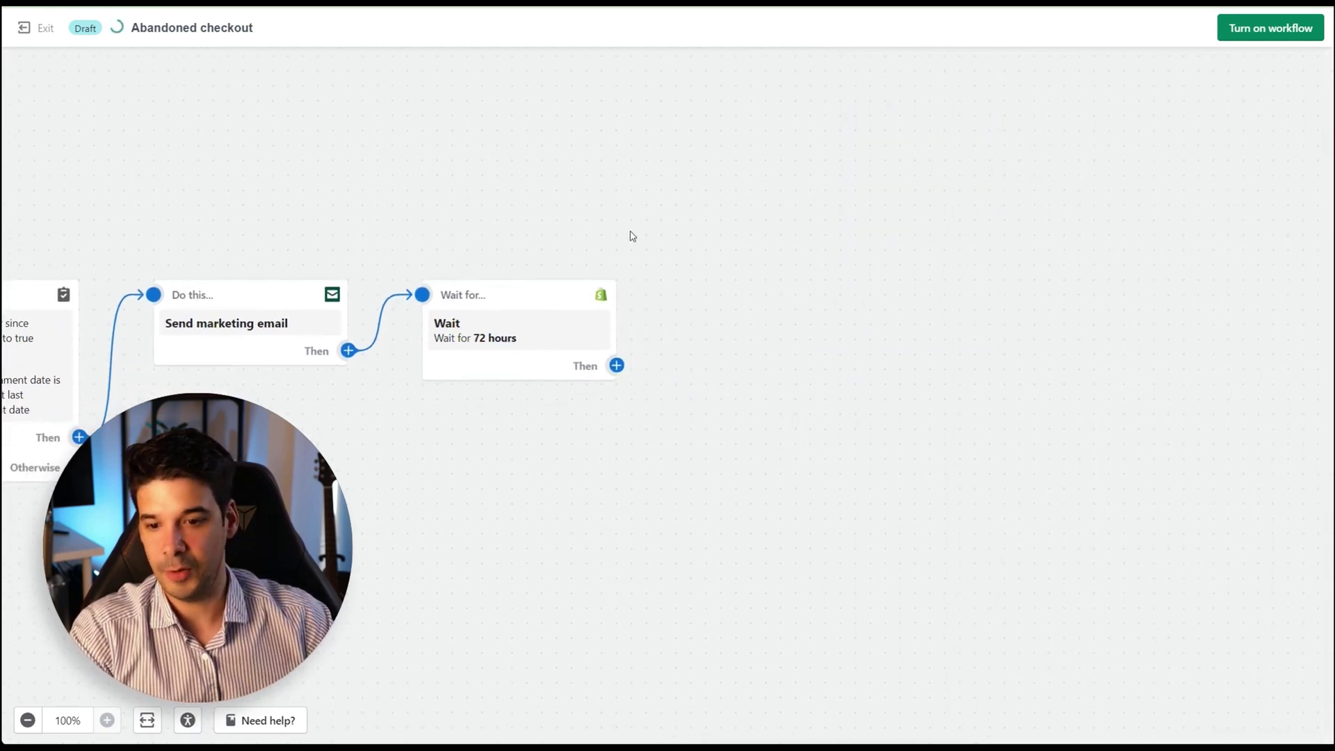
click(617, 365)
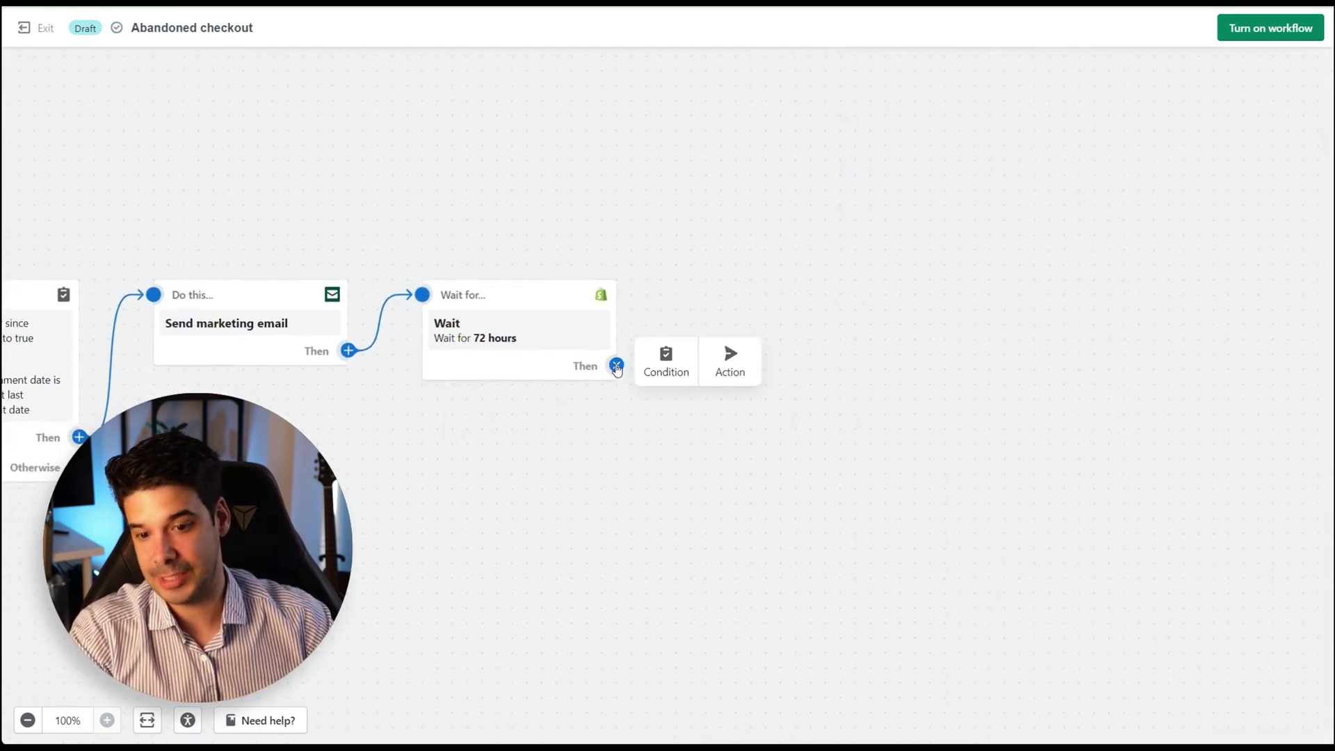
click(666, 355)
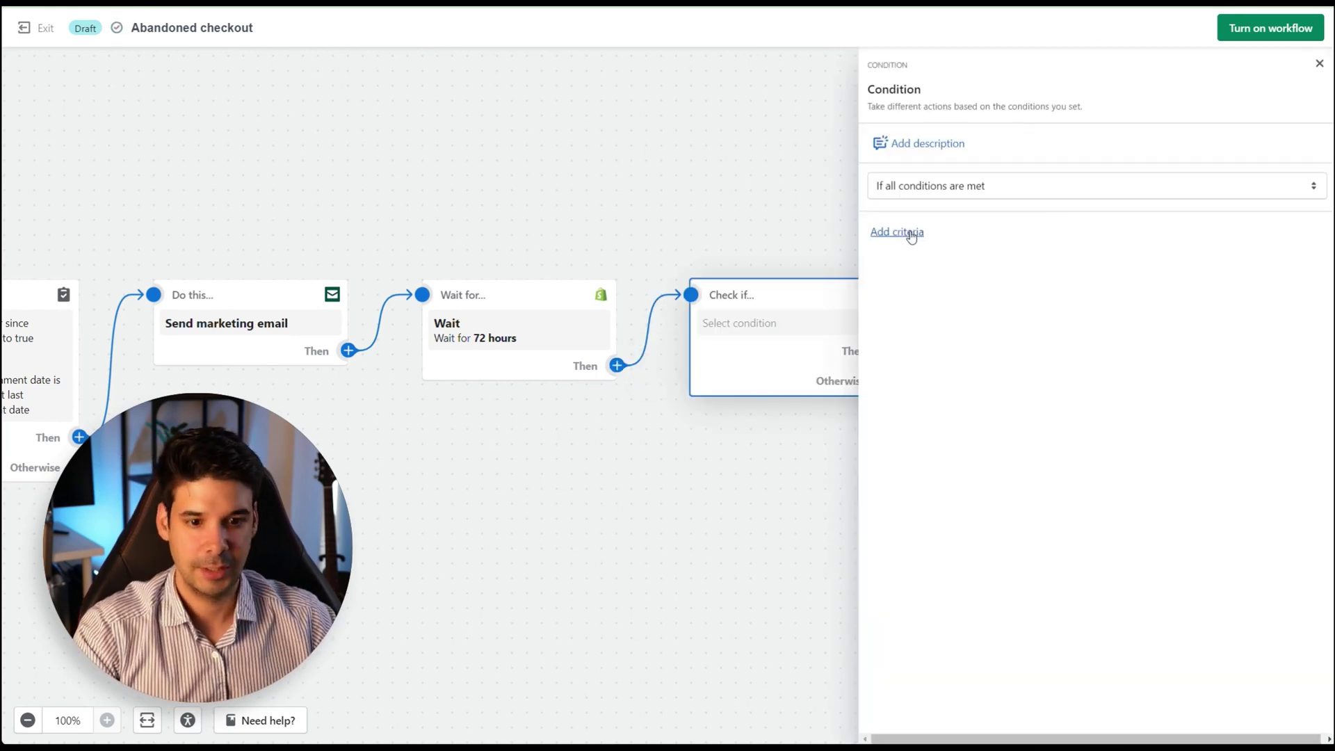
click(909, 232)
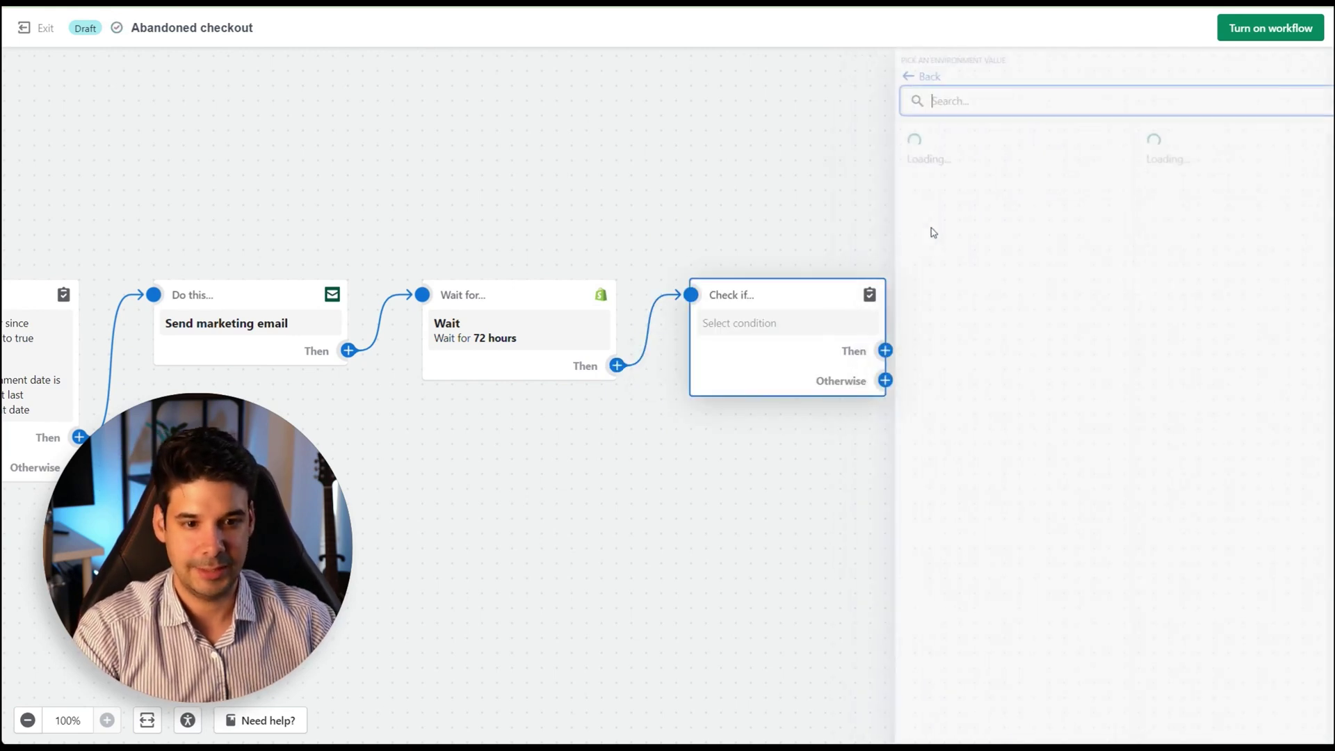
text(customerhasno)
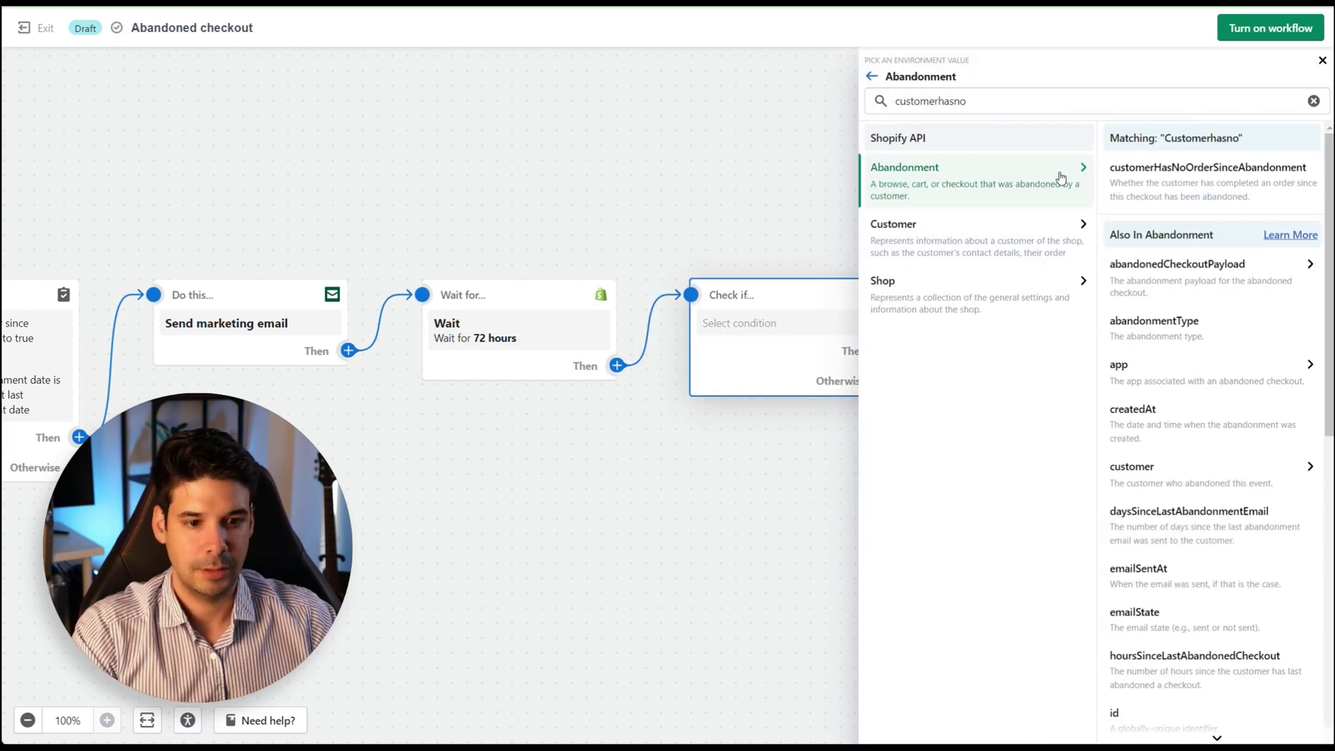
click(1218, 178)
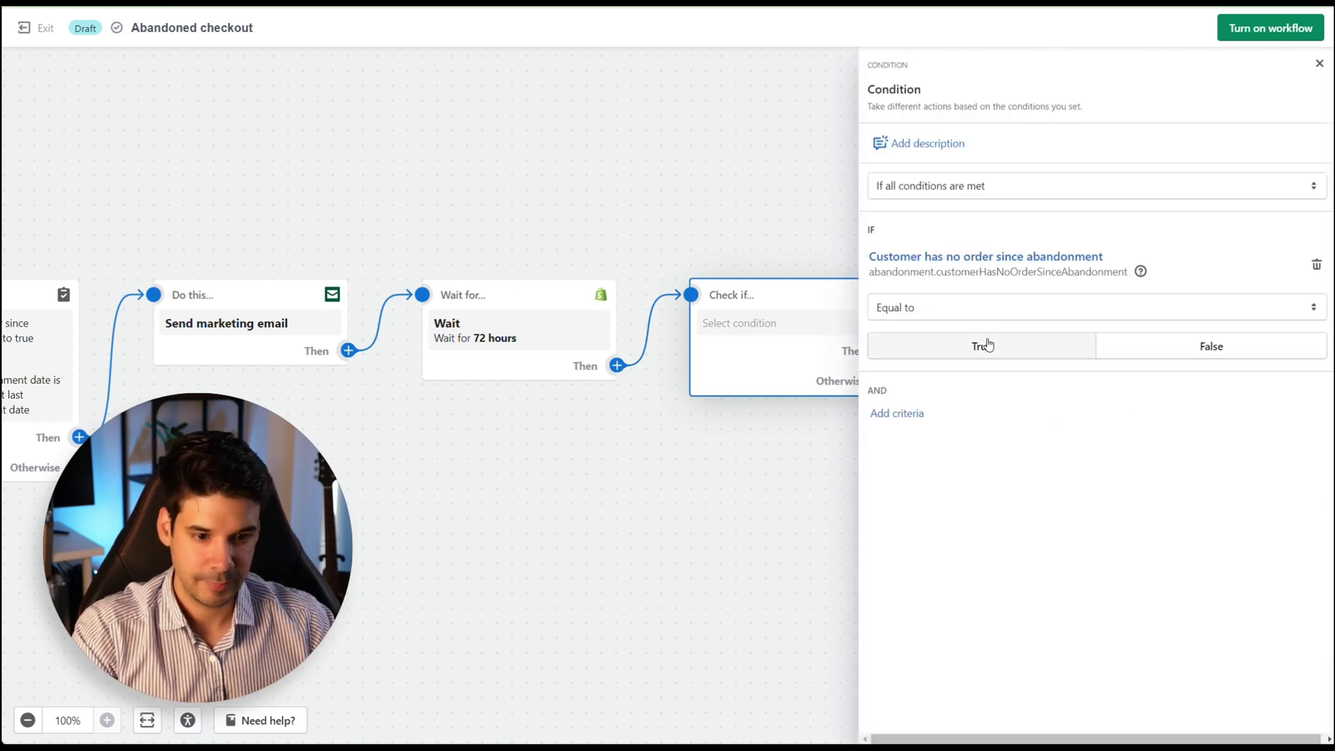
click(983, 347)
Add a second criterion to this condition: lastCheckoutAbandonmentDate less than the abandonment's lastCheckoutAbandonmentDate variable
click(898, 414)
text(lastcheck)
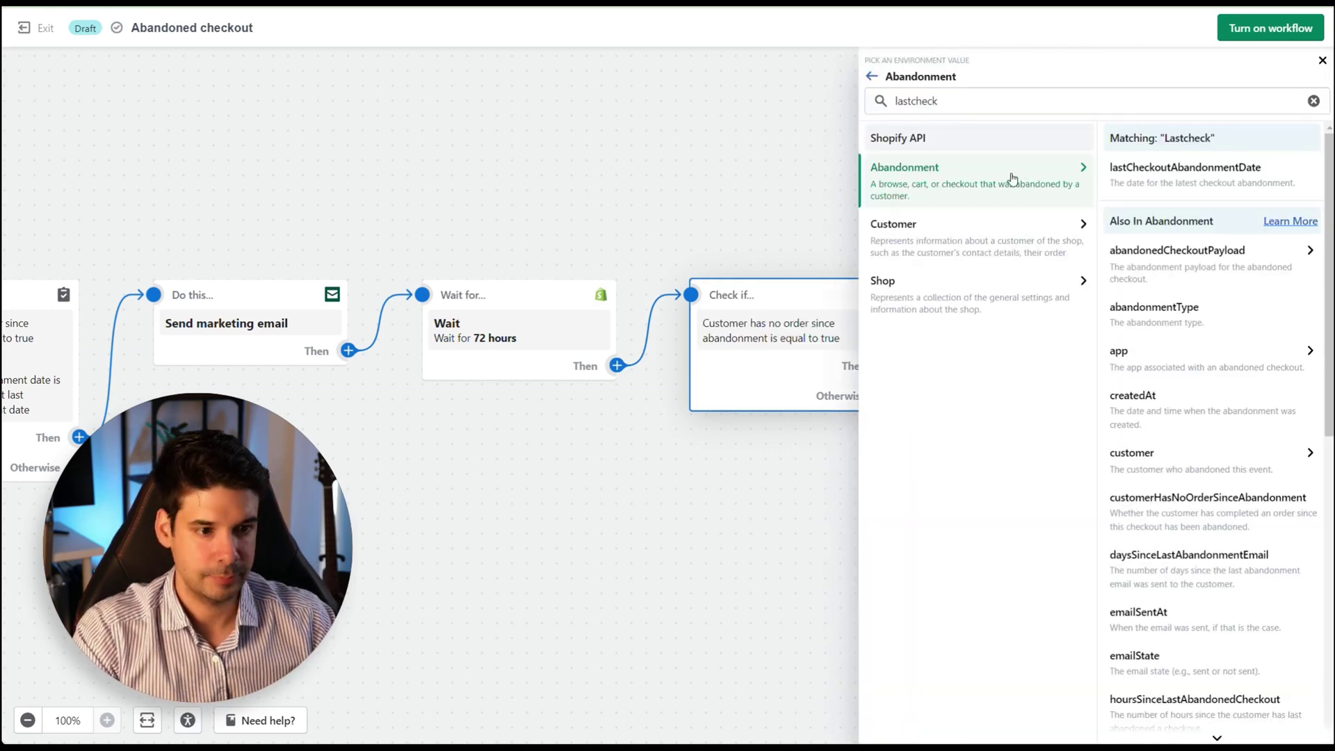
click(1233, 180)
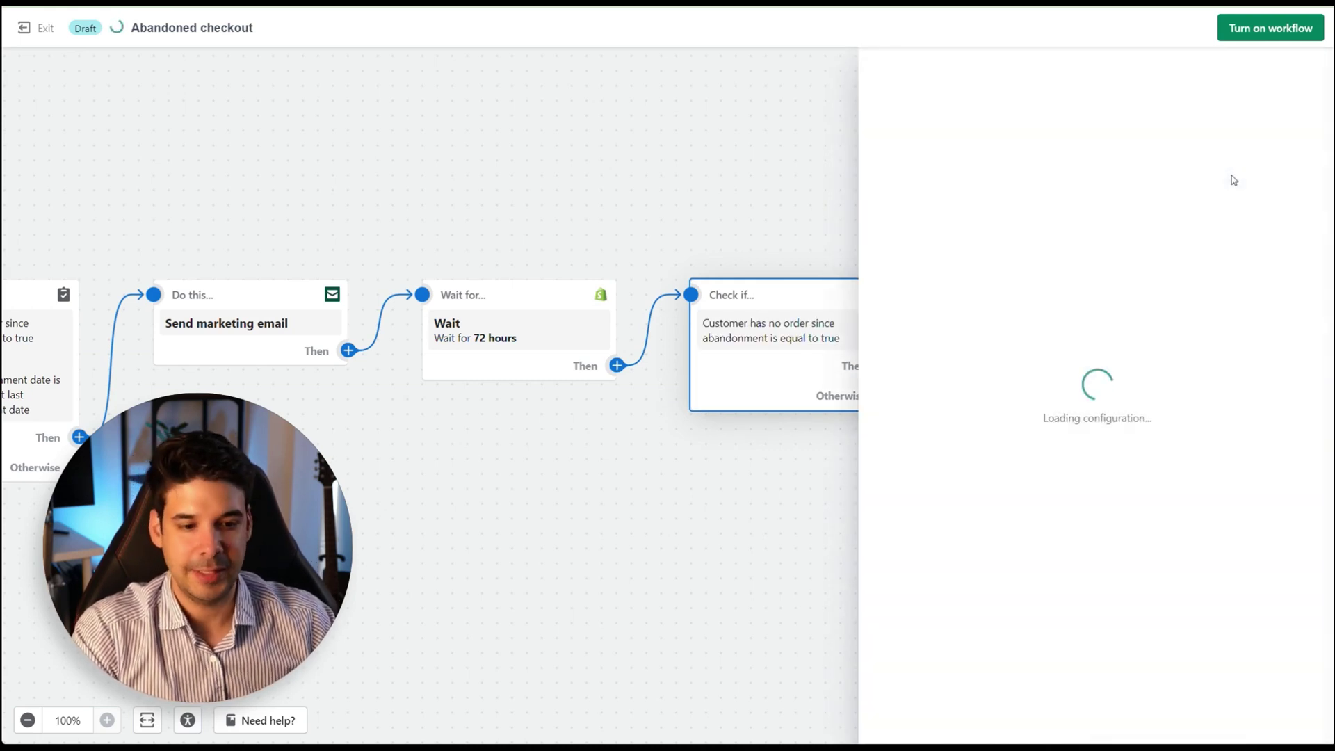
click(1014, 468)
click(1014, 532)
click(1292, 508)
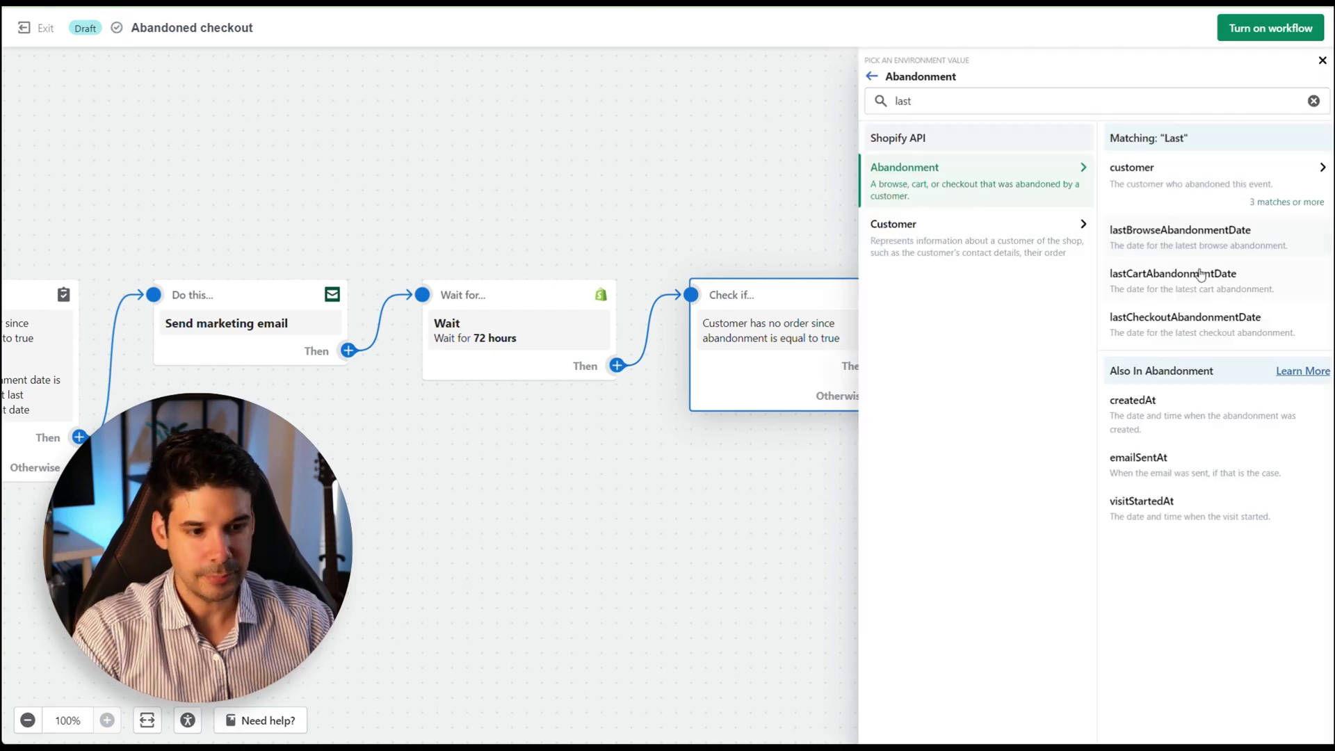
click(1177, 327)
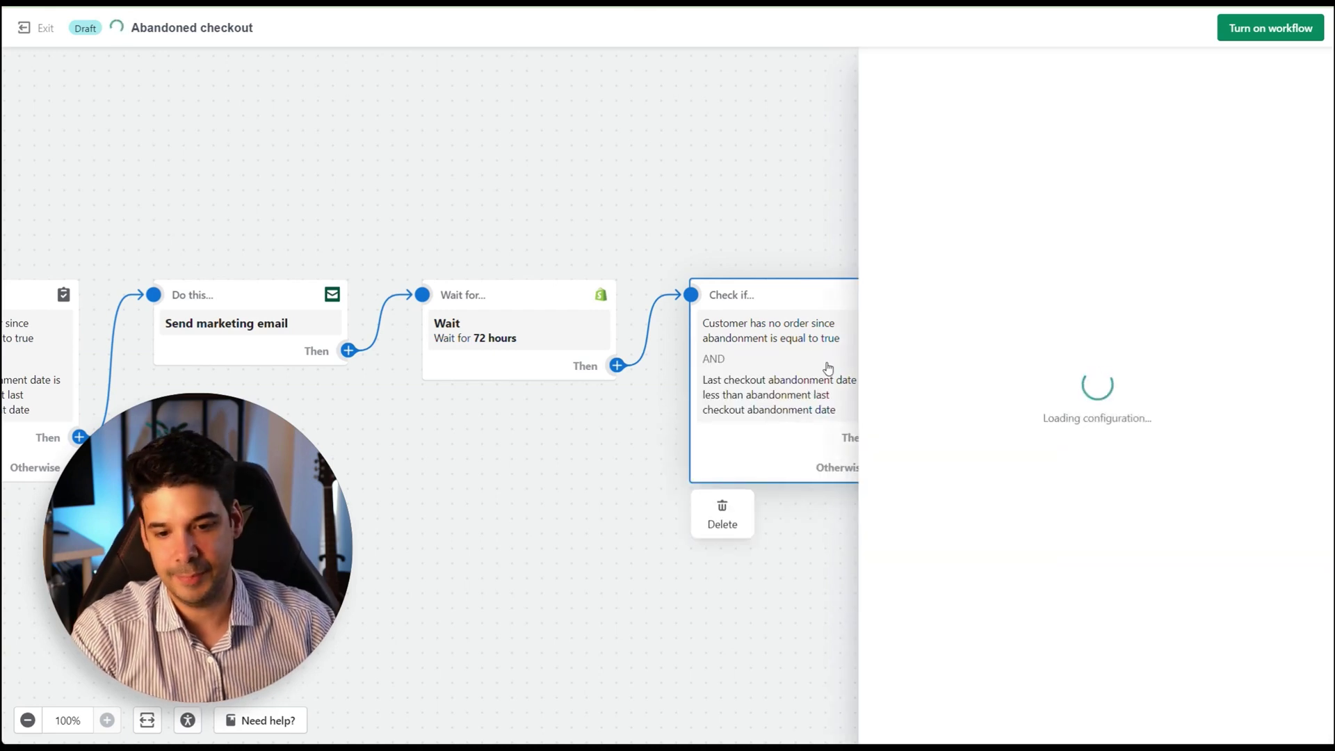
Add a Send marketing email action to the new condition's Then branch, using the Abandoned checkout template
drag(819, 245, 564, 223)
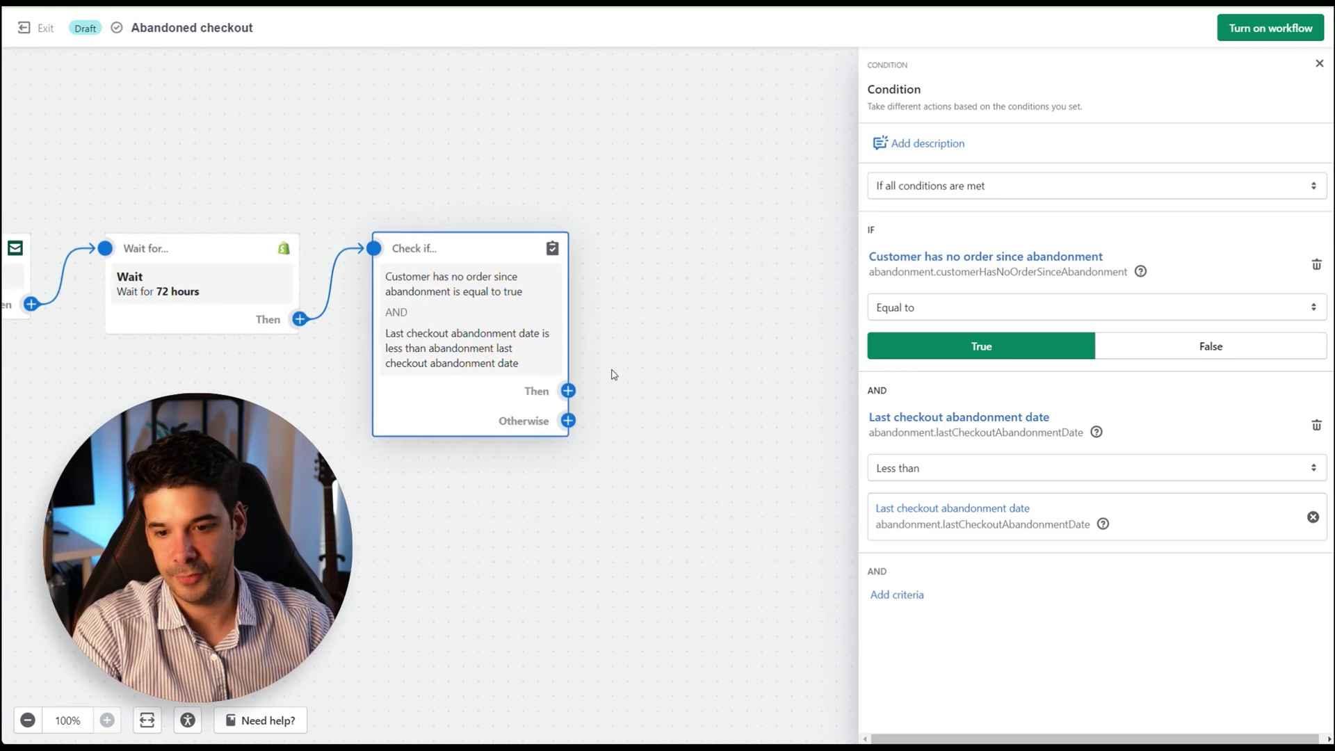
click(568, 391)
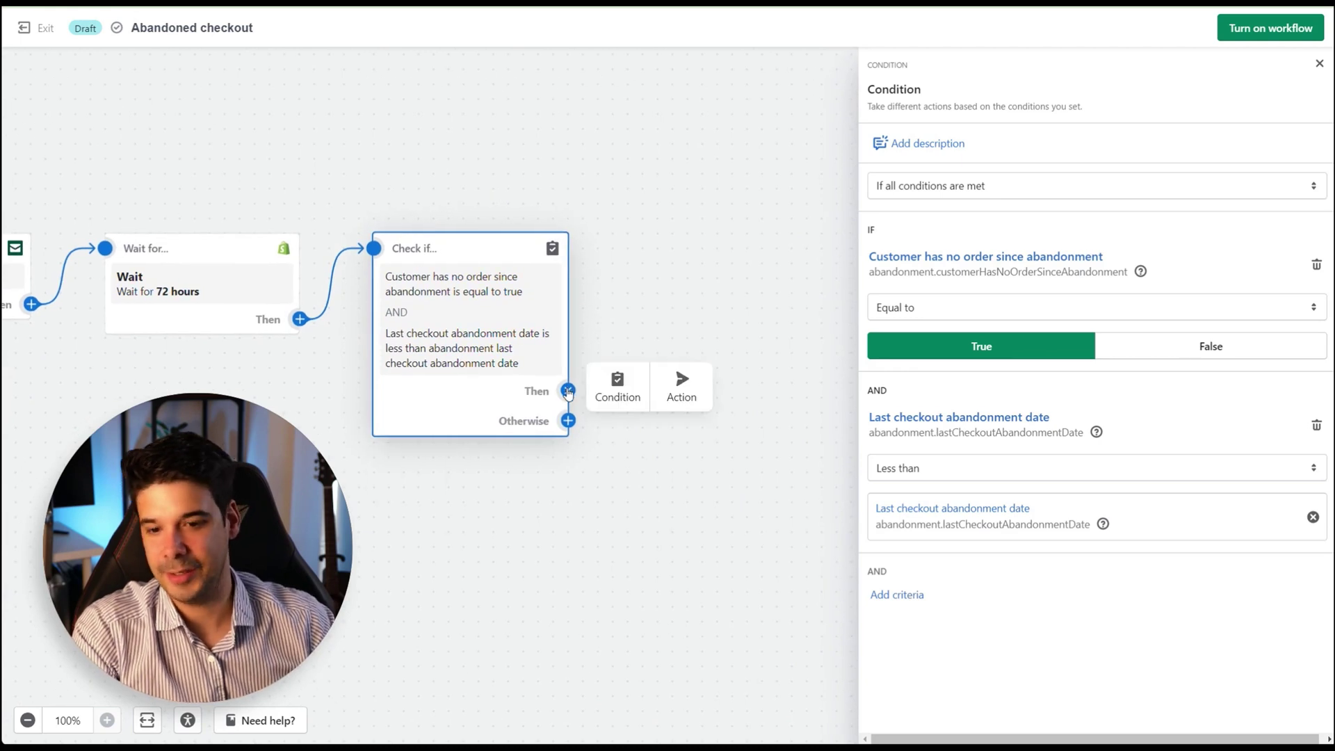
click(670, 384)
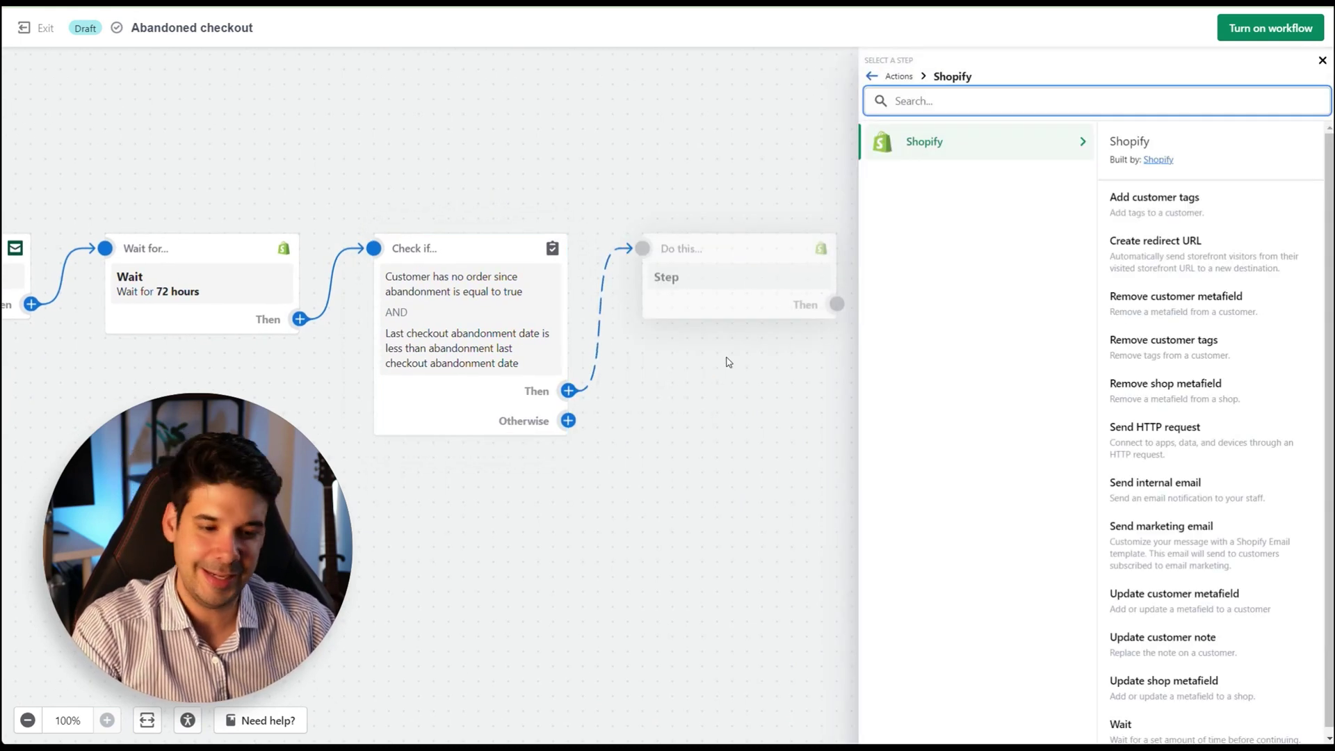
click(1173, 540)
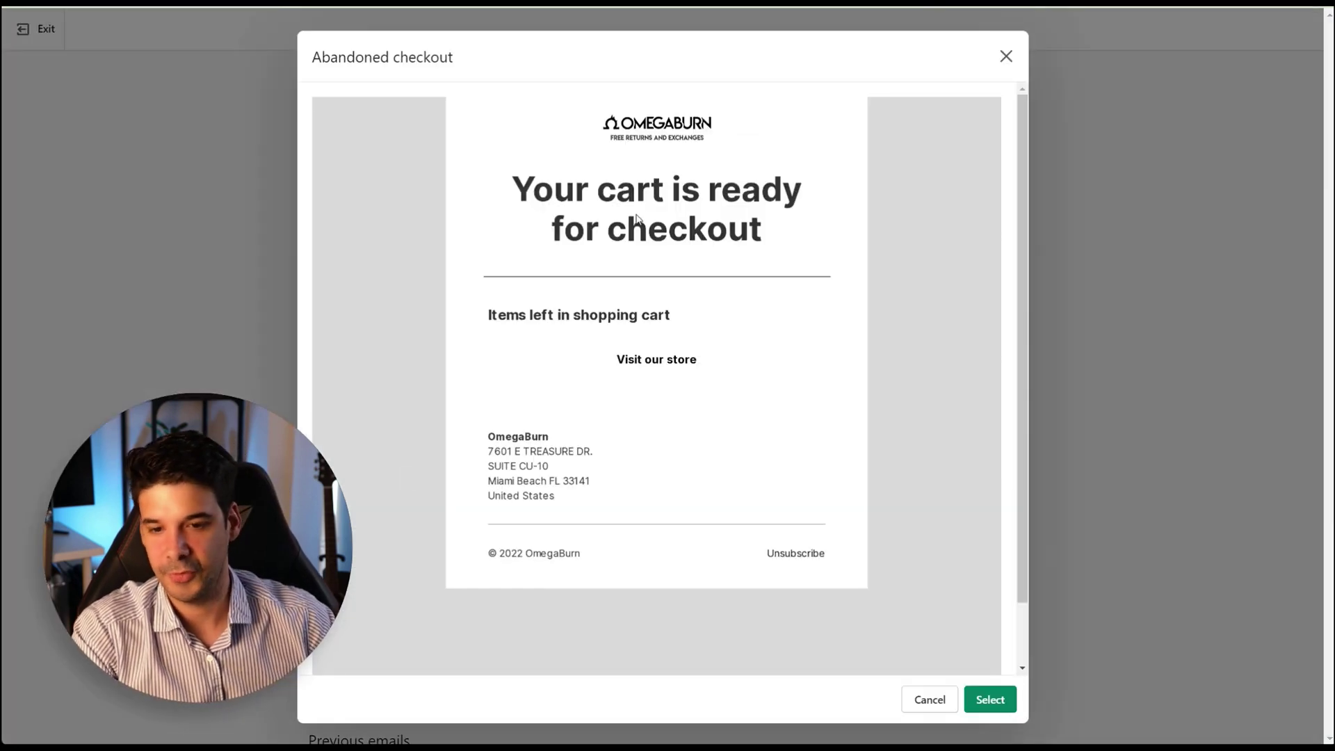
click(993, 700)
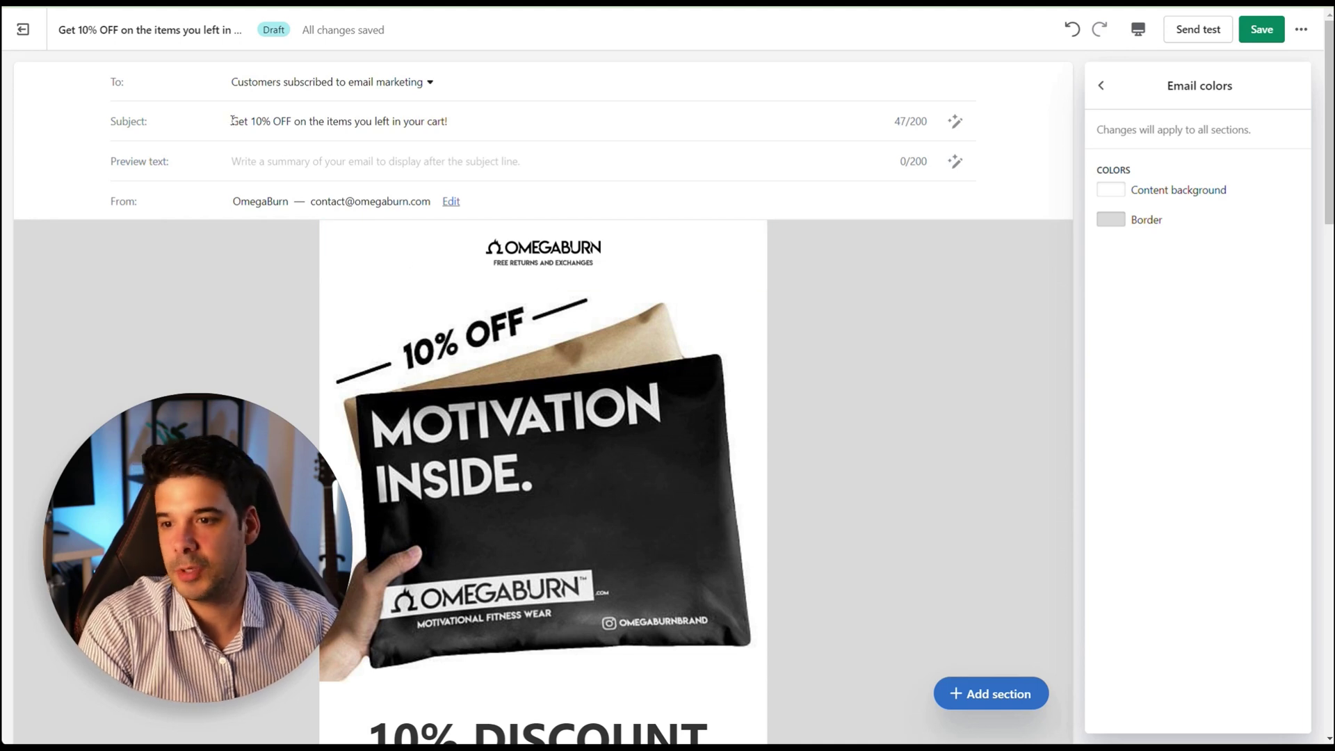
Review the 10% OFF email's subject, banner, coupon, cart items and product sections, and save the email to the workflow
drag(233, 121, 445, 125)
click(771, 253)
scroll(771, 250, down, 3)
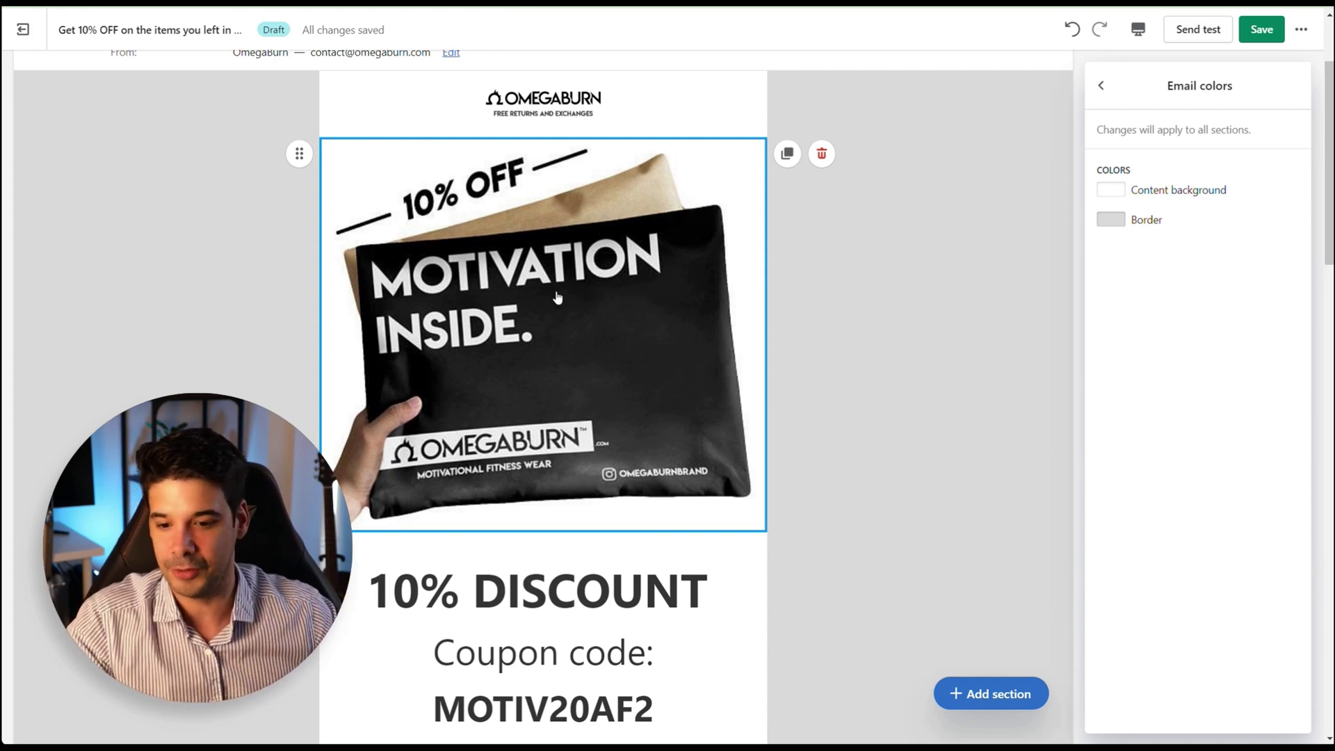
scroll(557, 298, down, 3)
scroll(647, 427, down, 4)
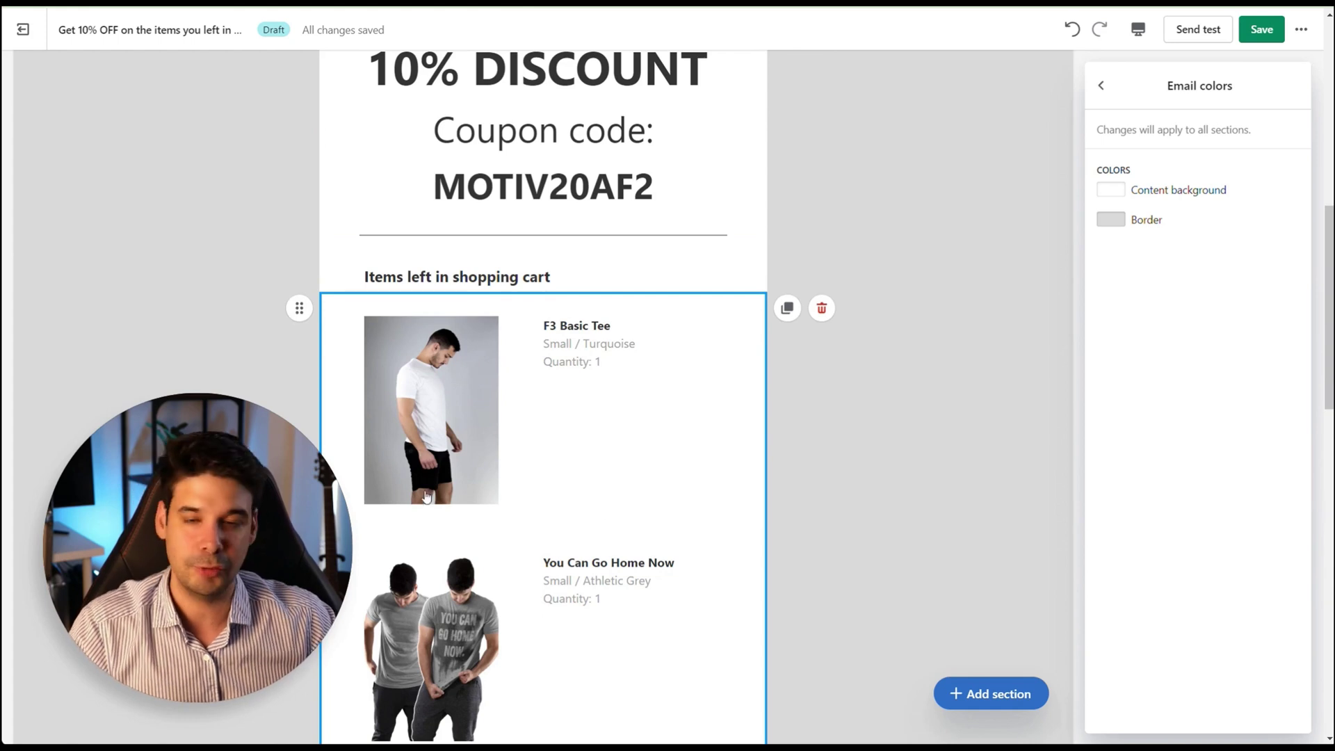
scroll(575, 468, down, 2)
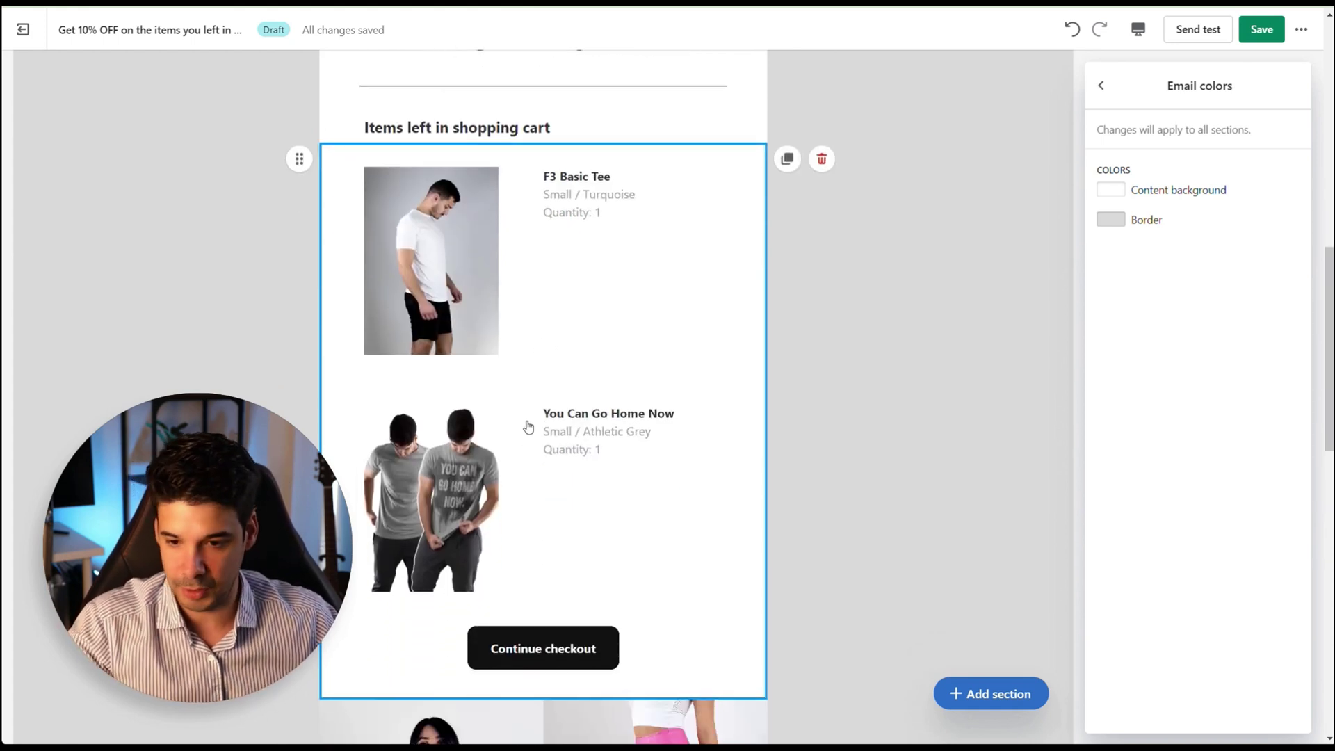
scroll(622, 388, down, 6)
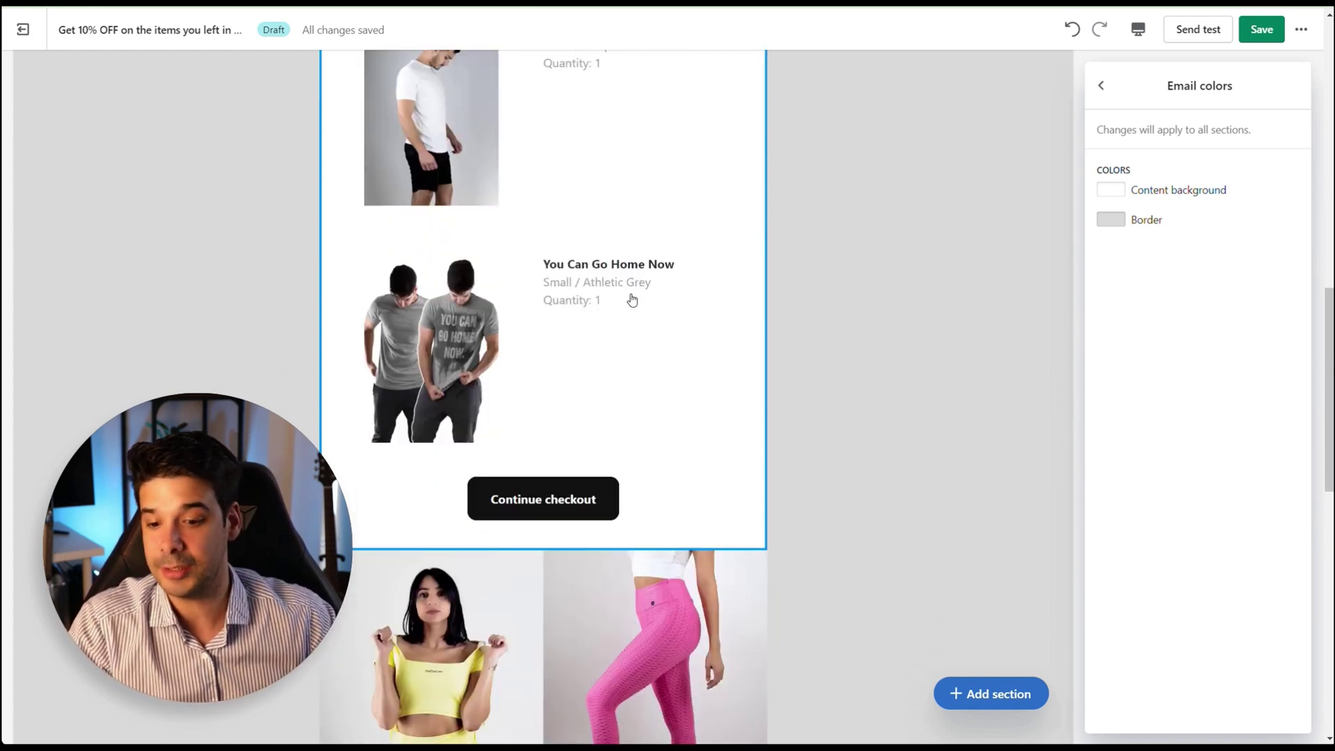
scroll(604, 362, down, 4)
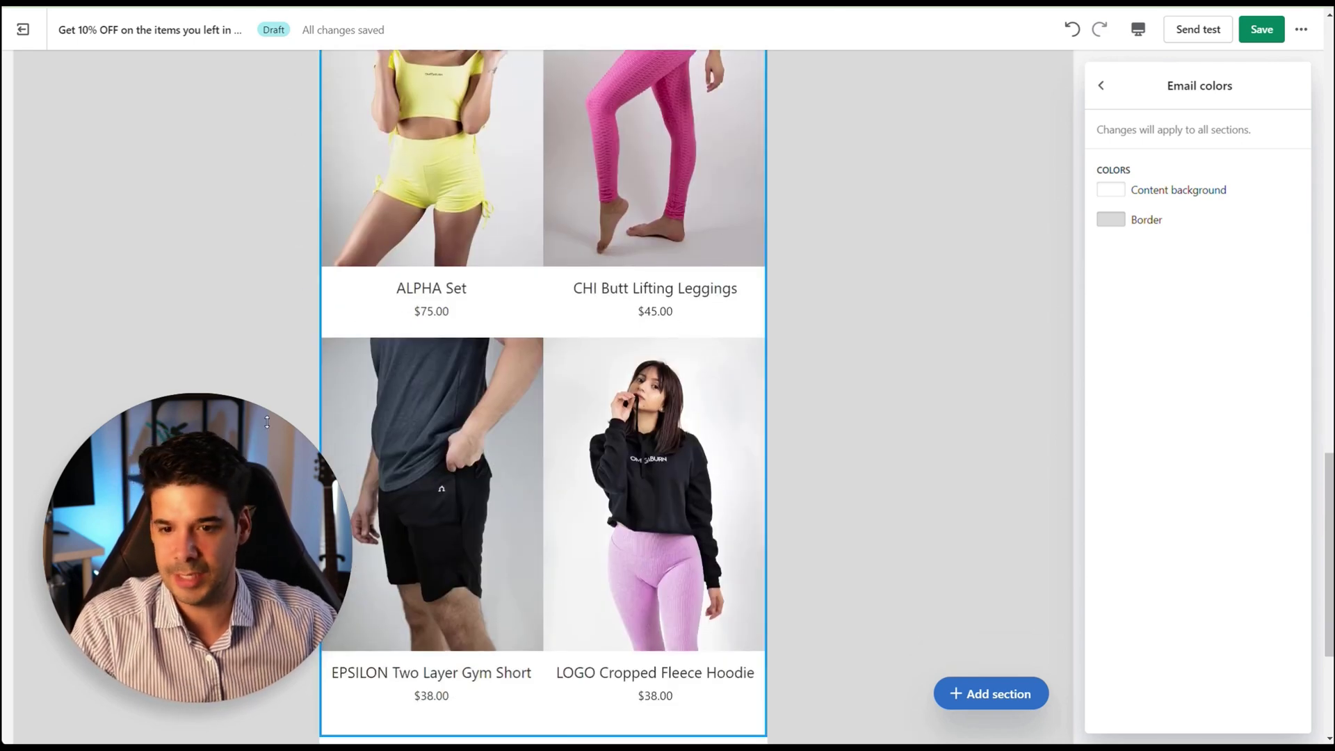
scroll(616, 319, down, 5)
scroll(702, 386, up, 10)
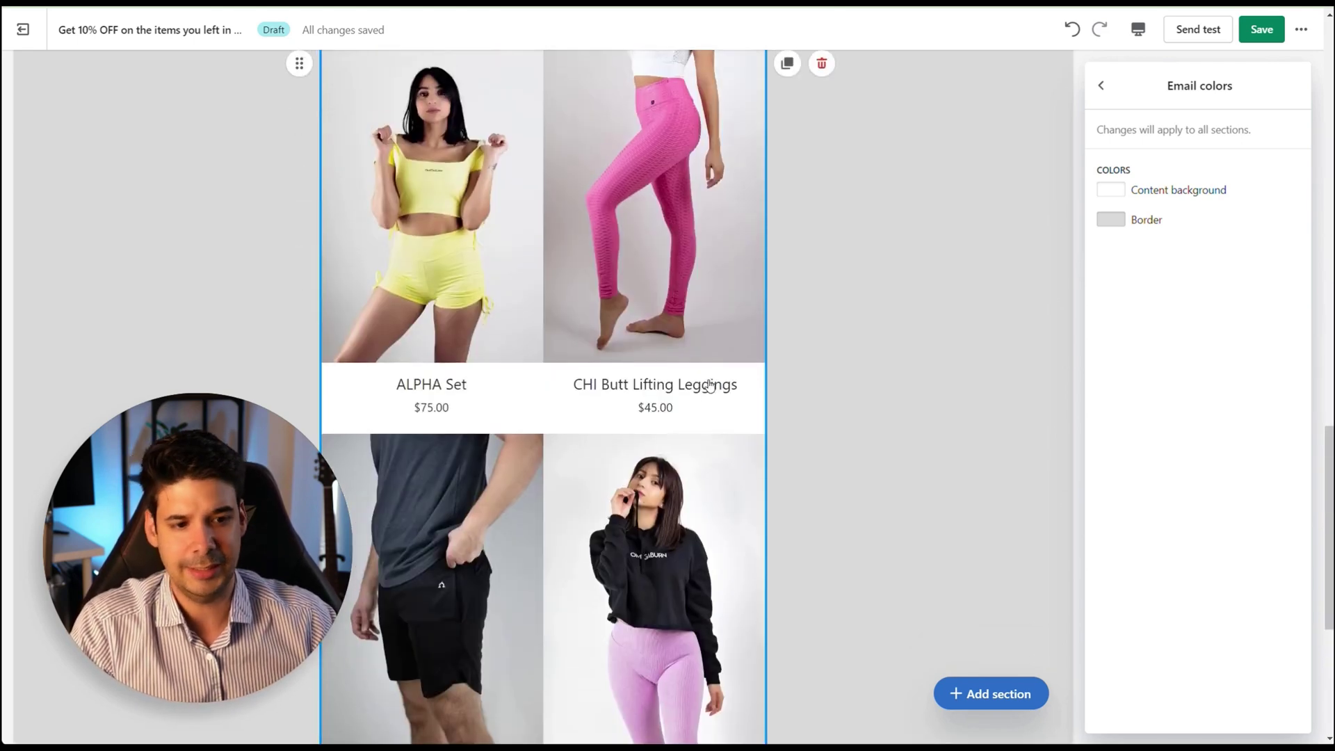
click(1260, 29)
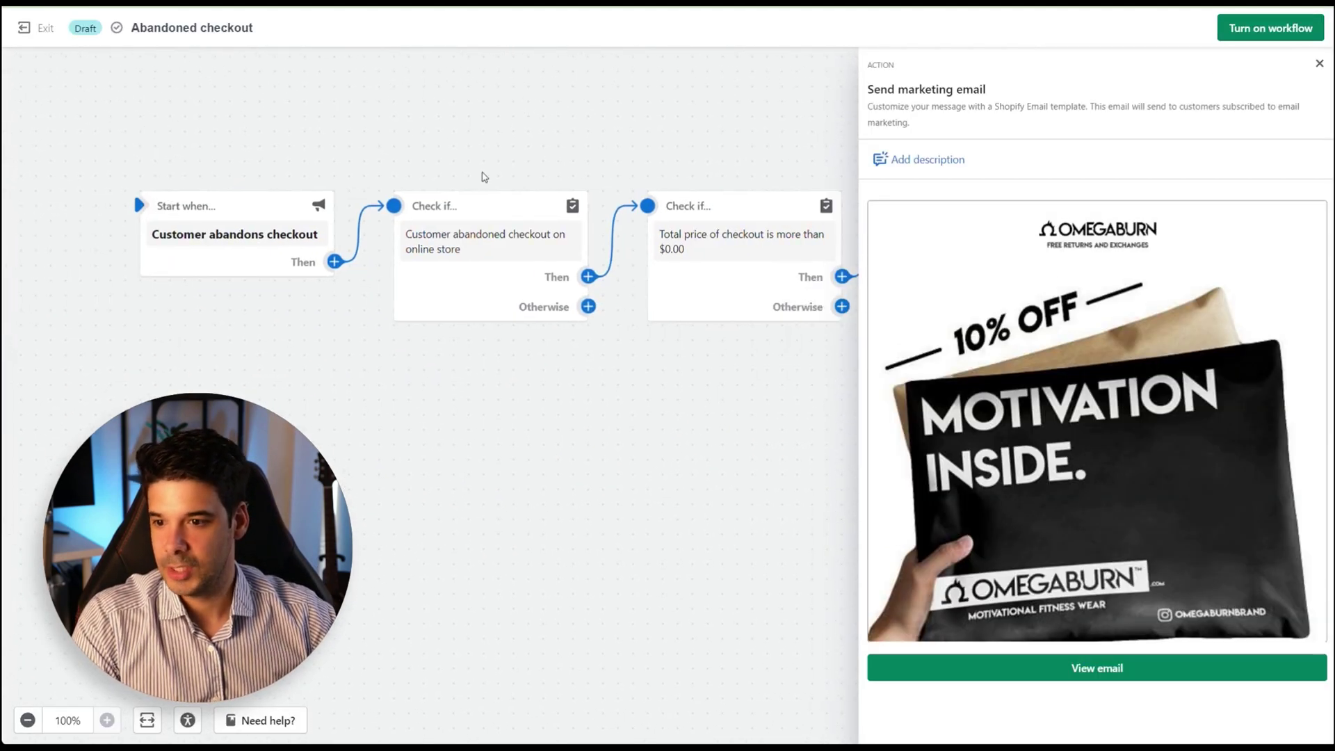
Review the abandoned checkout workflow's sequence of conditions, waits and marketing emails from the trigger through to the final email
mouse_move(243, 251)
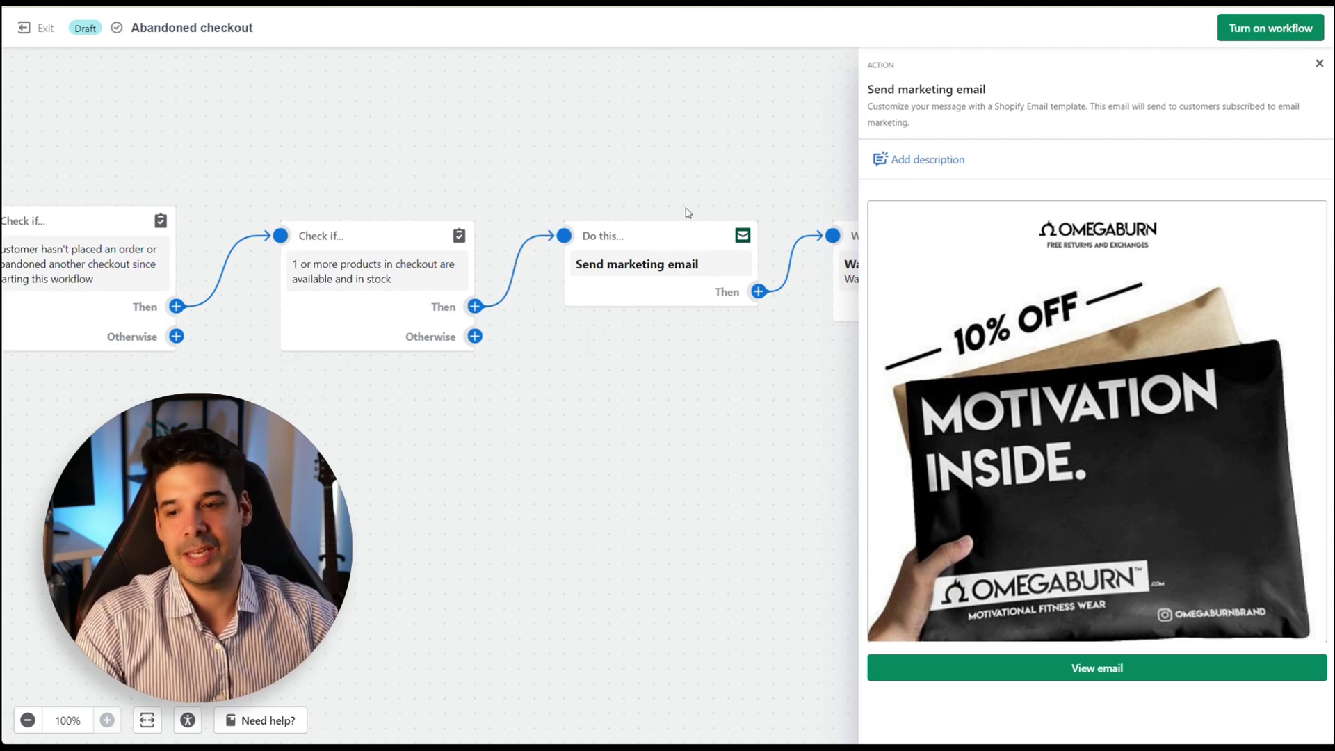
scroll(732, 166, right, 10)
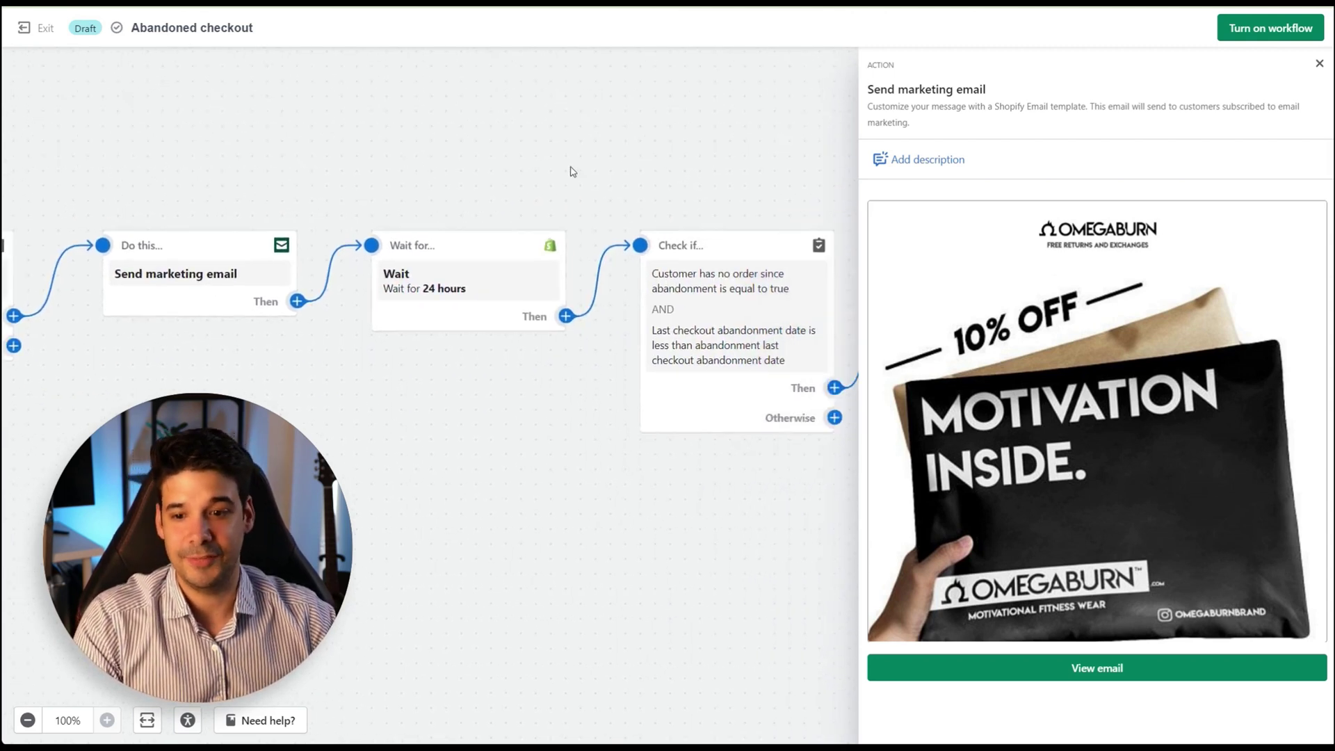
scroll(662, 175, right, 4)
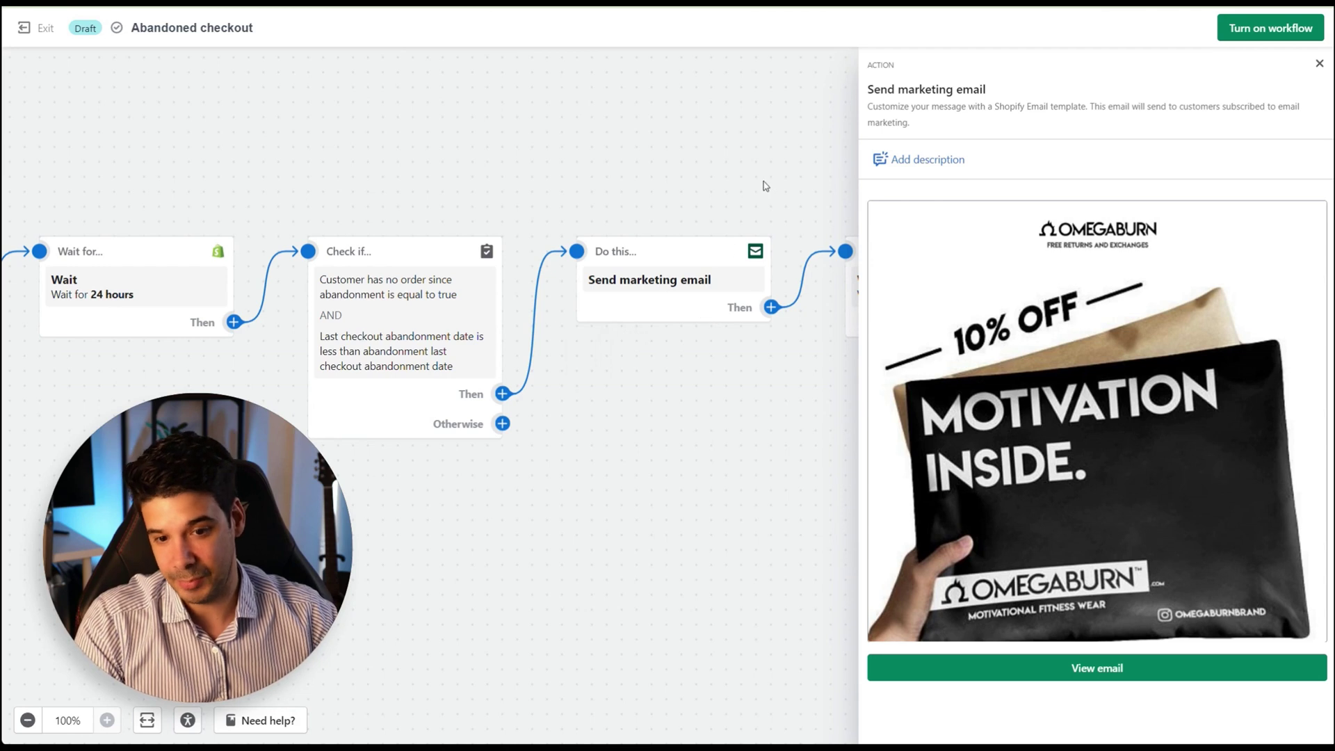
scroll(695, 187, right, 9)
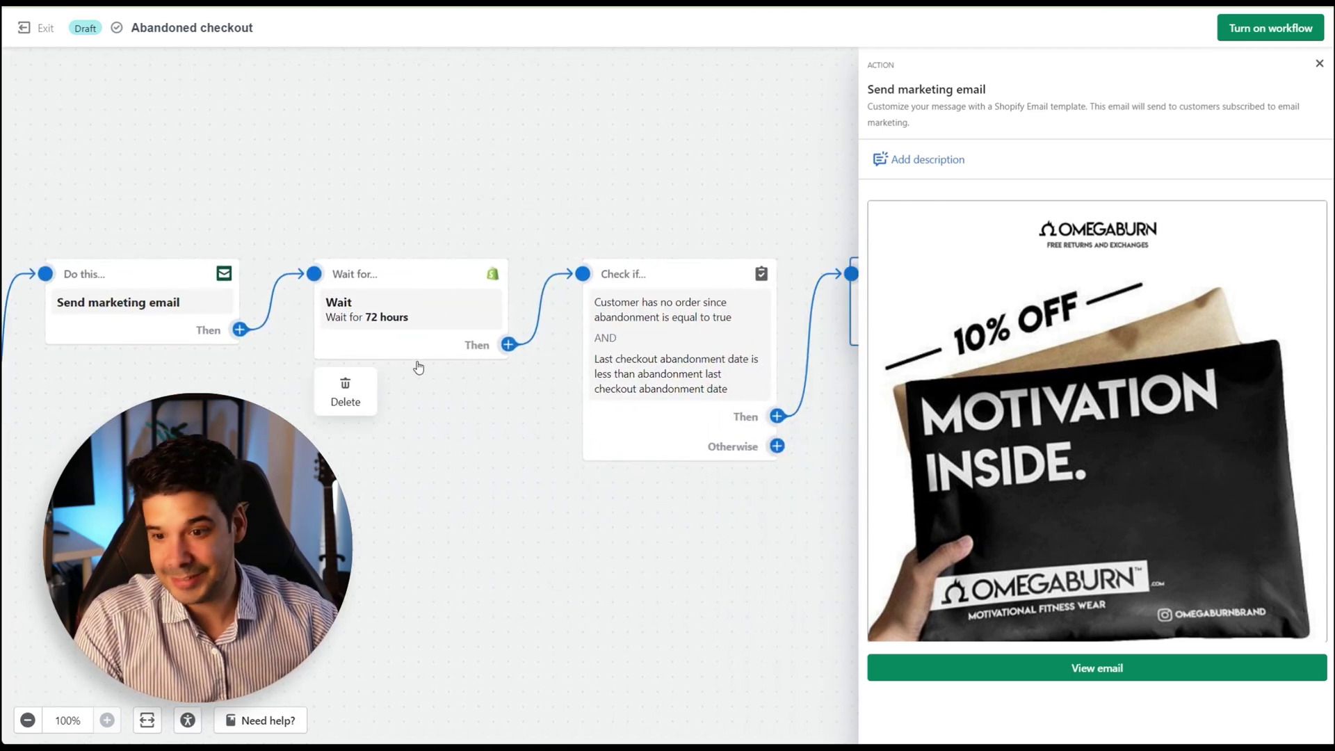
scroll(721, 220, right, 5)
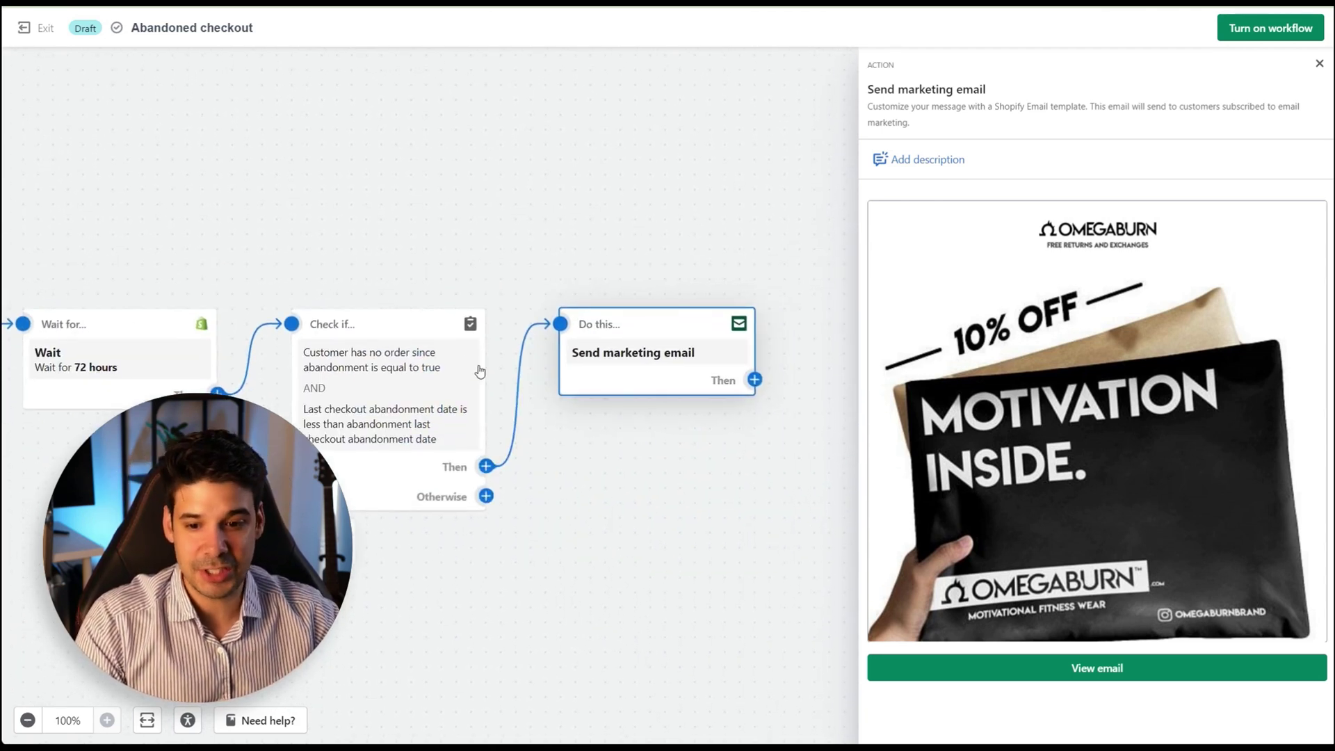
mouse_move(623, 330)
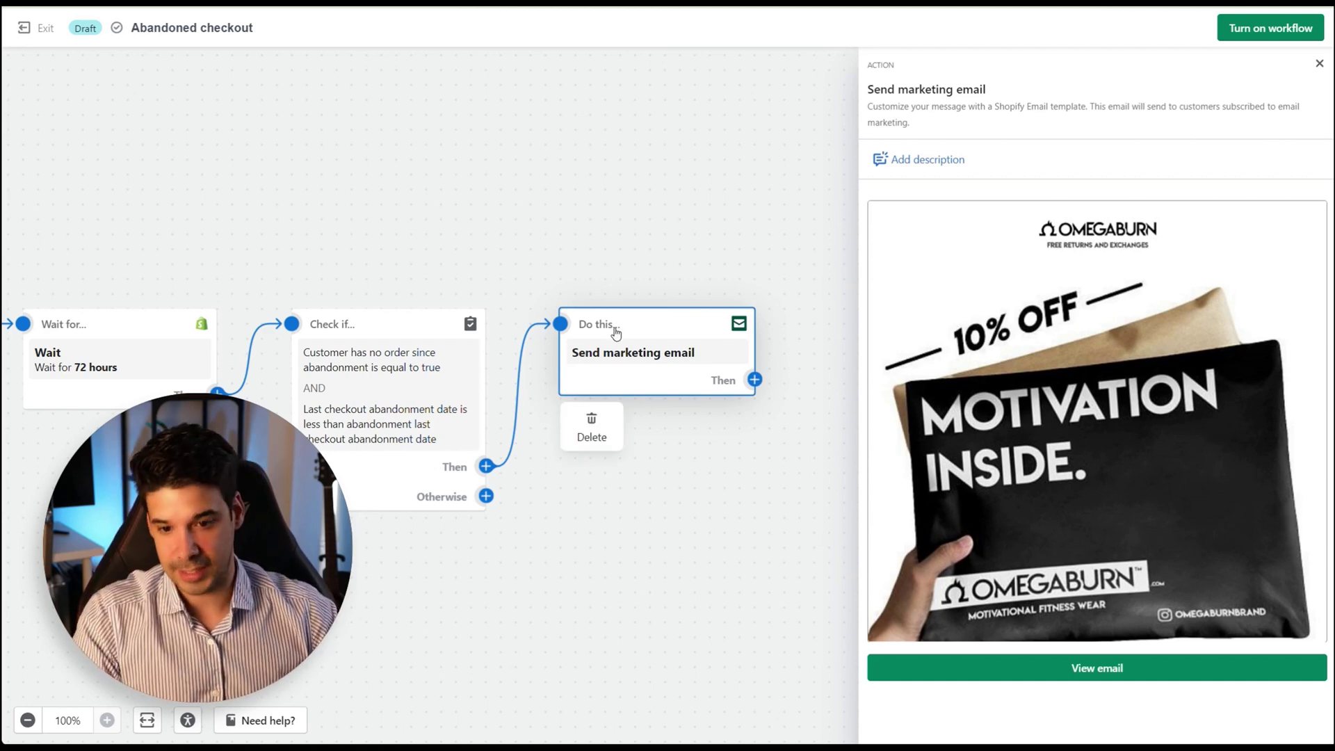
scroll(634, 248, right, 2)
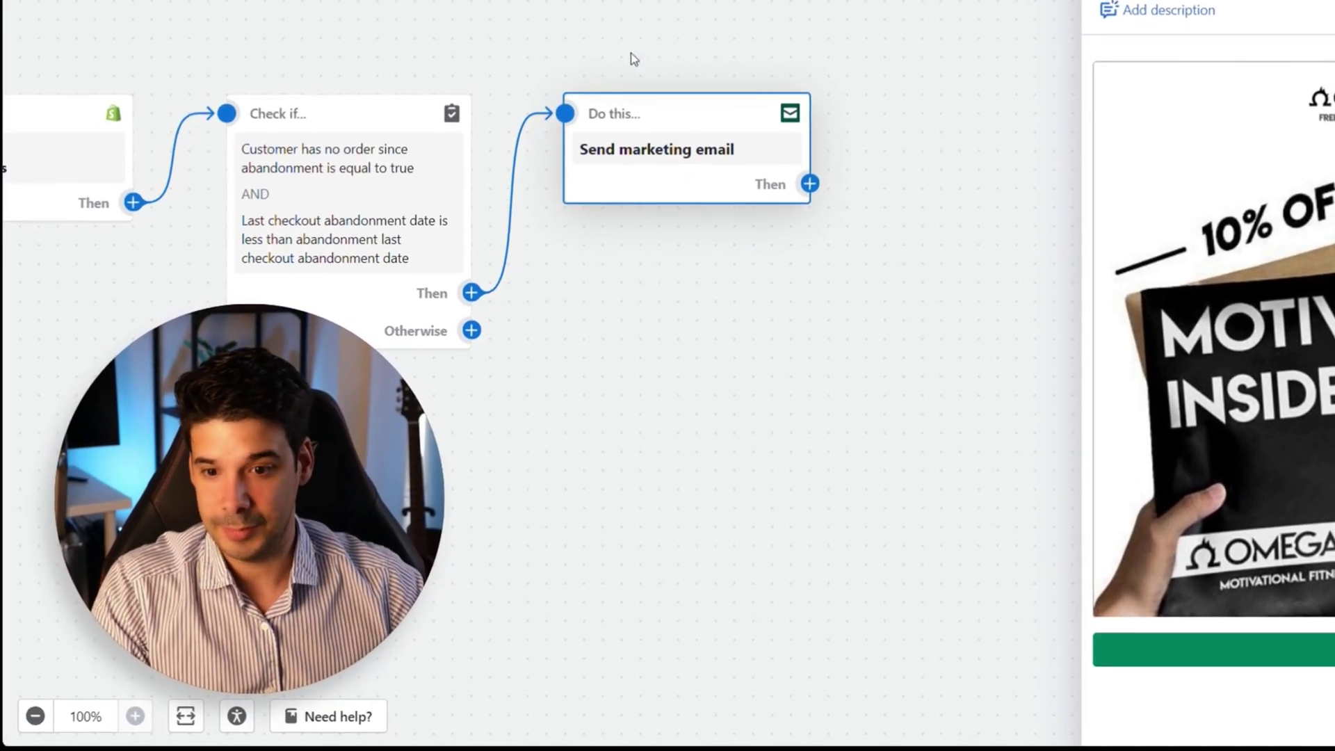
scroll(693, 26, right, 3)
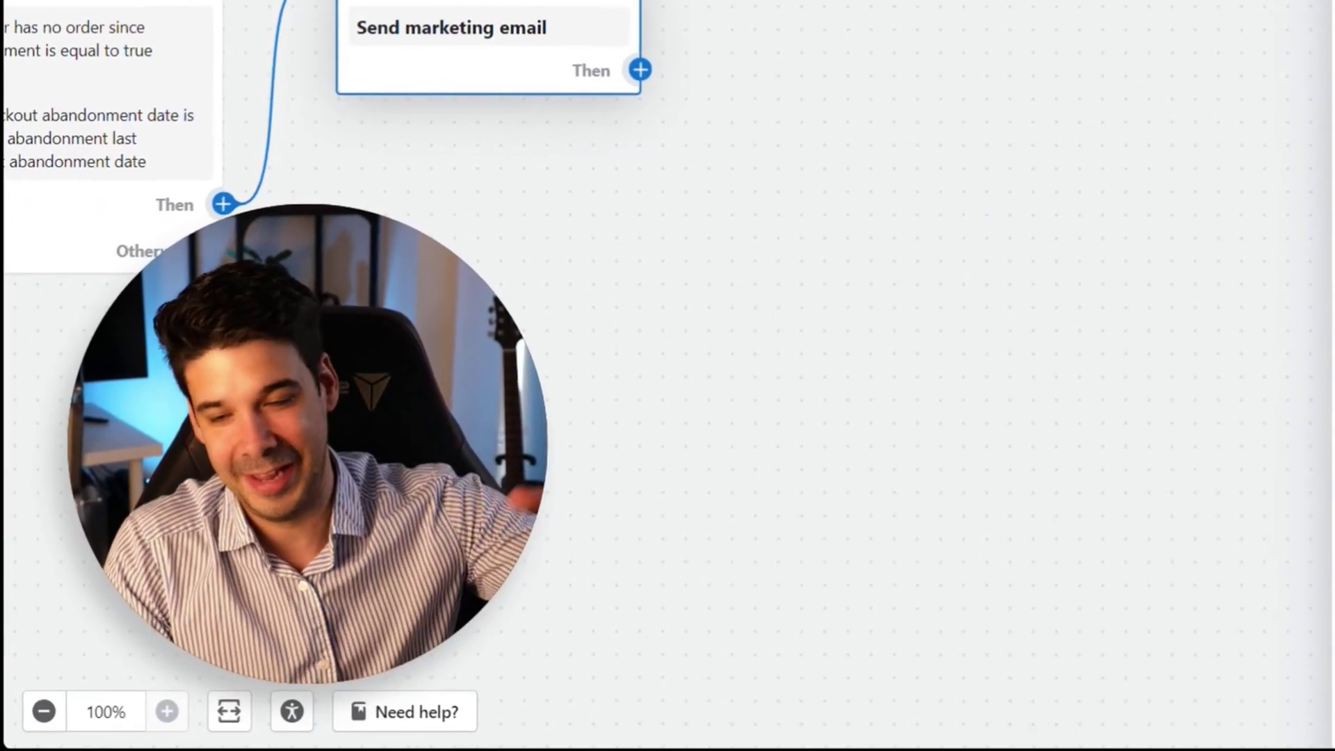
mouse_move(573, 64)
scroll(596, 39, left, 5)
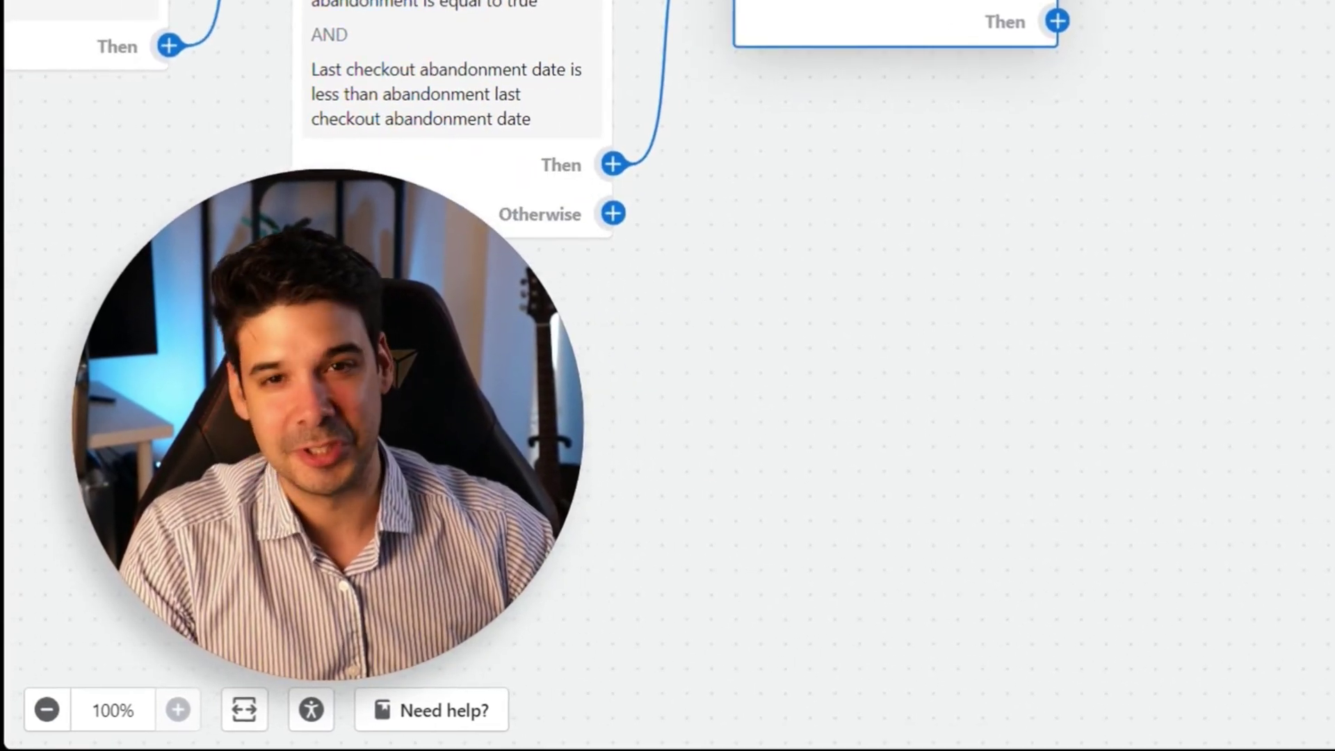